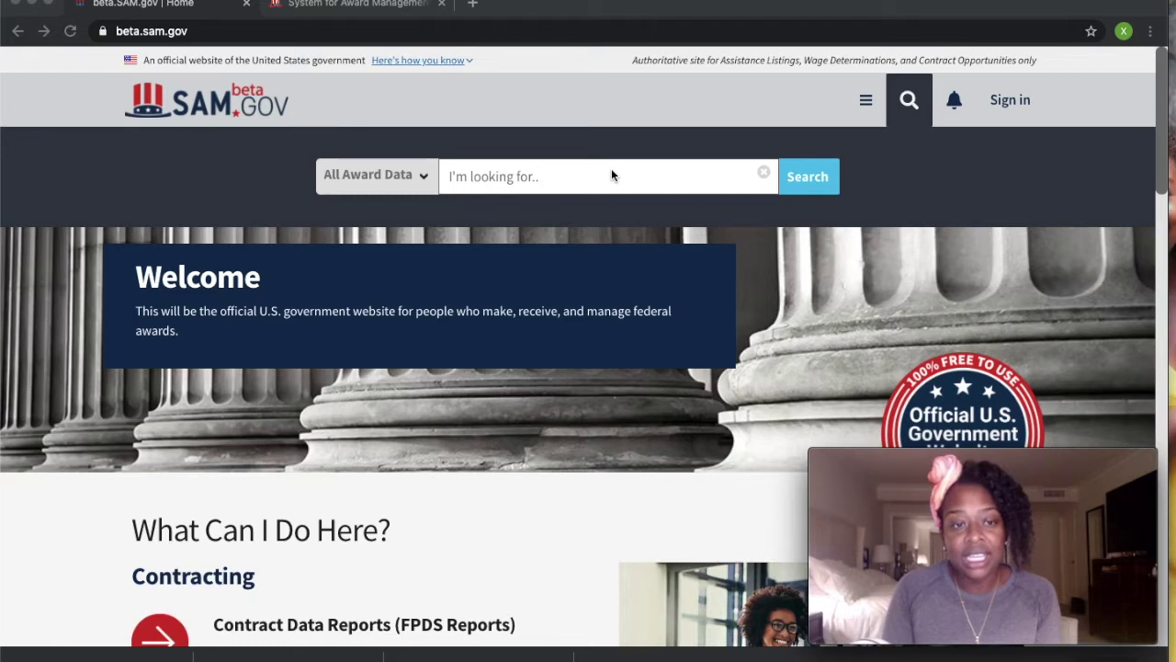
Step: Run a search limited to Contract Opportunities without any keyword and collapse the introduction with the search tips
left_click(424, 177)
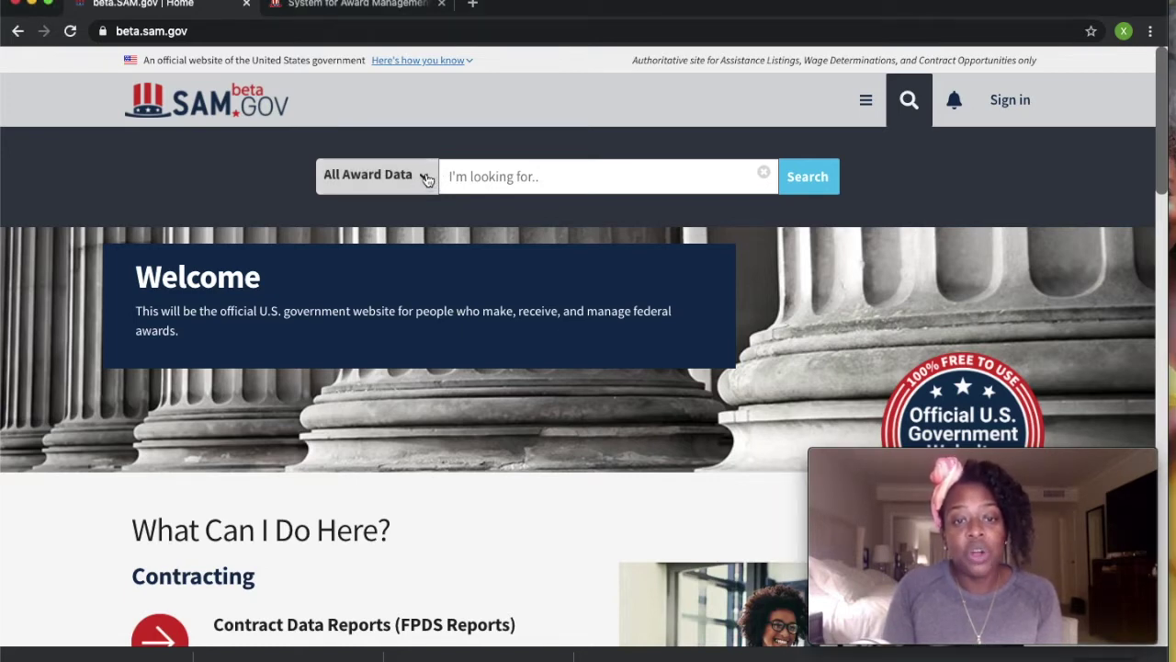
left_click(425, 178)
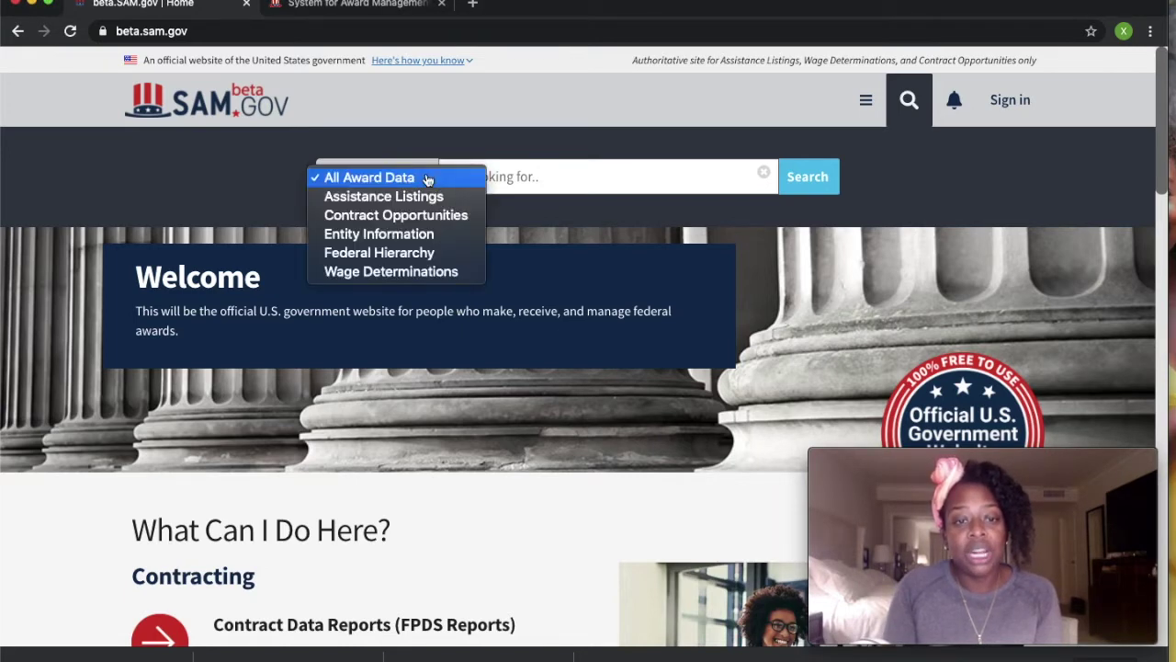
left_click(402, 217)
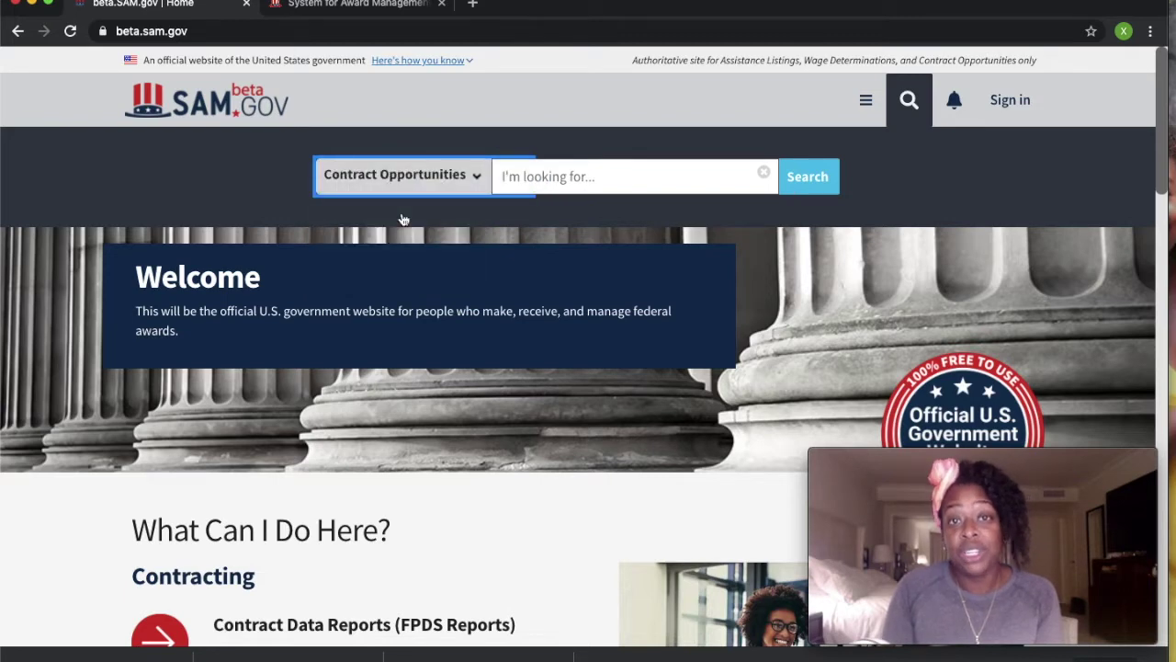
left_click(806, 184)
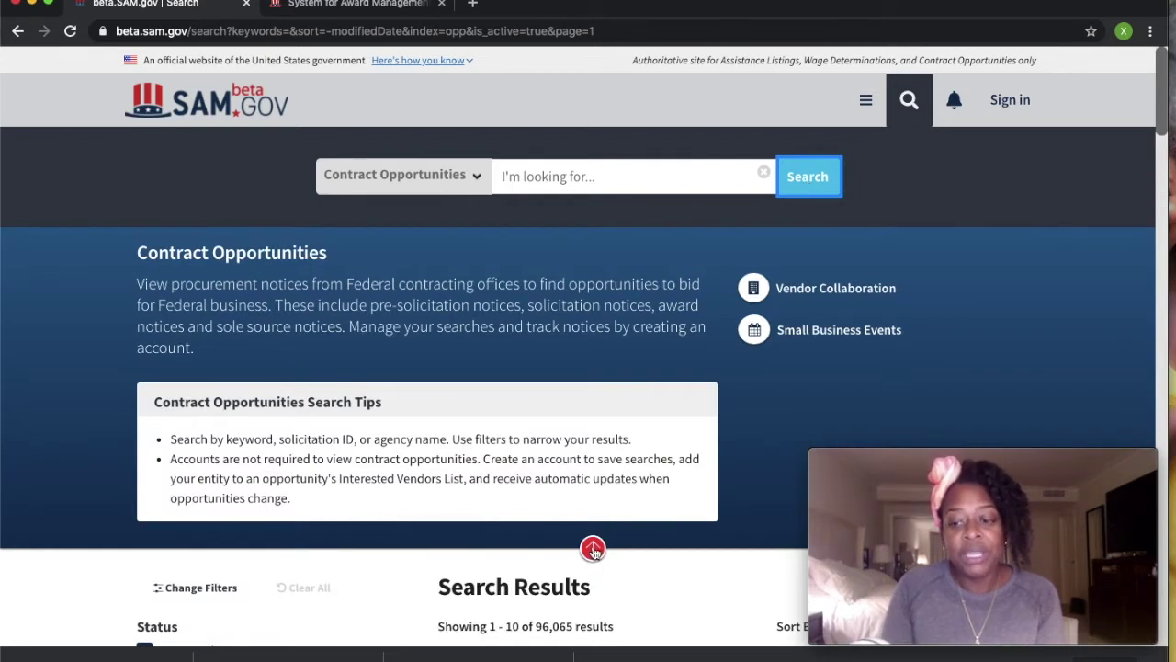
left_click(593, 548)
Step: Filter the contract opportunities by a Published Date within the past 3 days
scroll(503, 511, "down", 1)
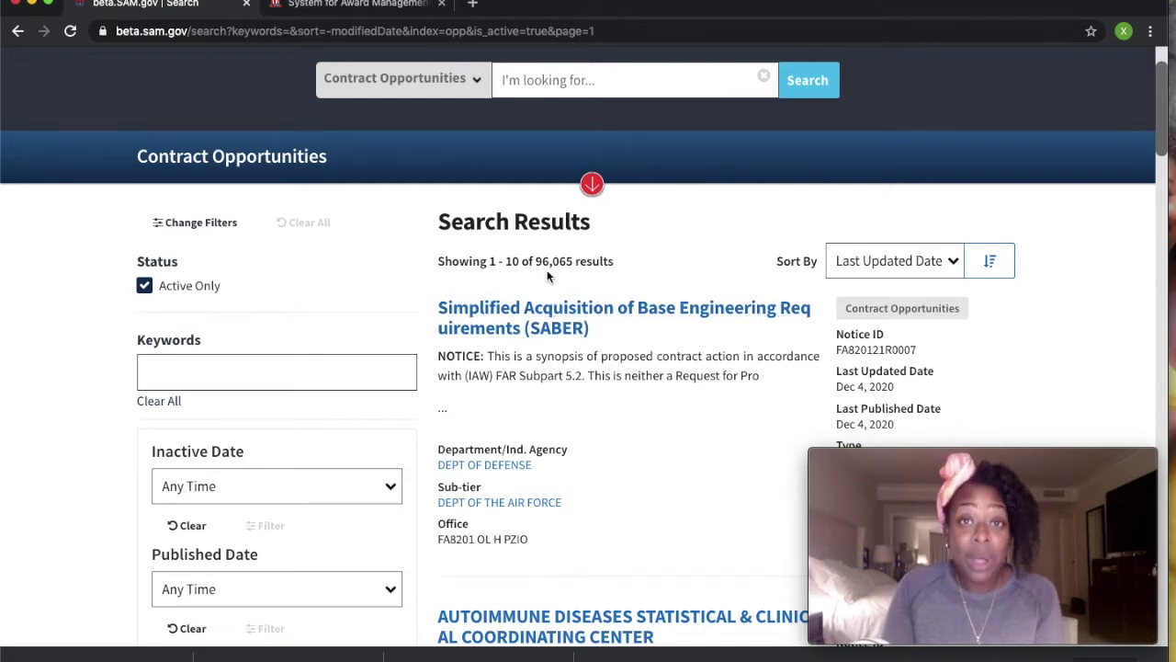
scroll(547, 275, "down", 1)
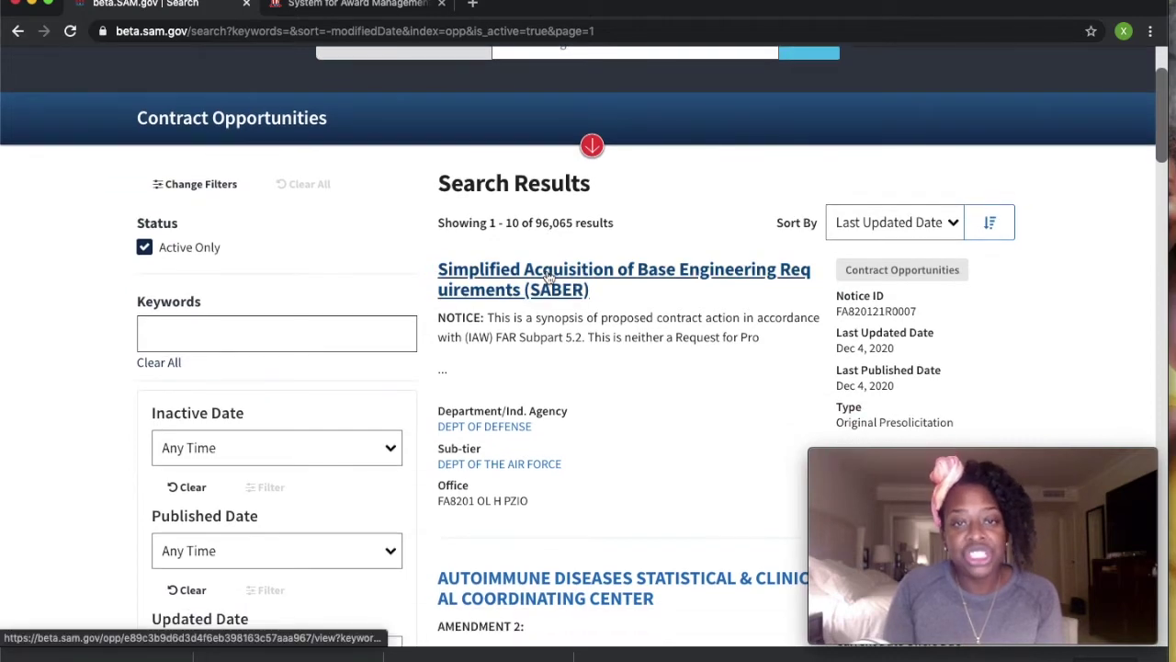
scroll(547, 276, "down", 2)
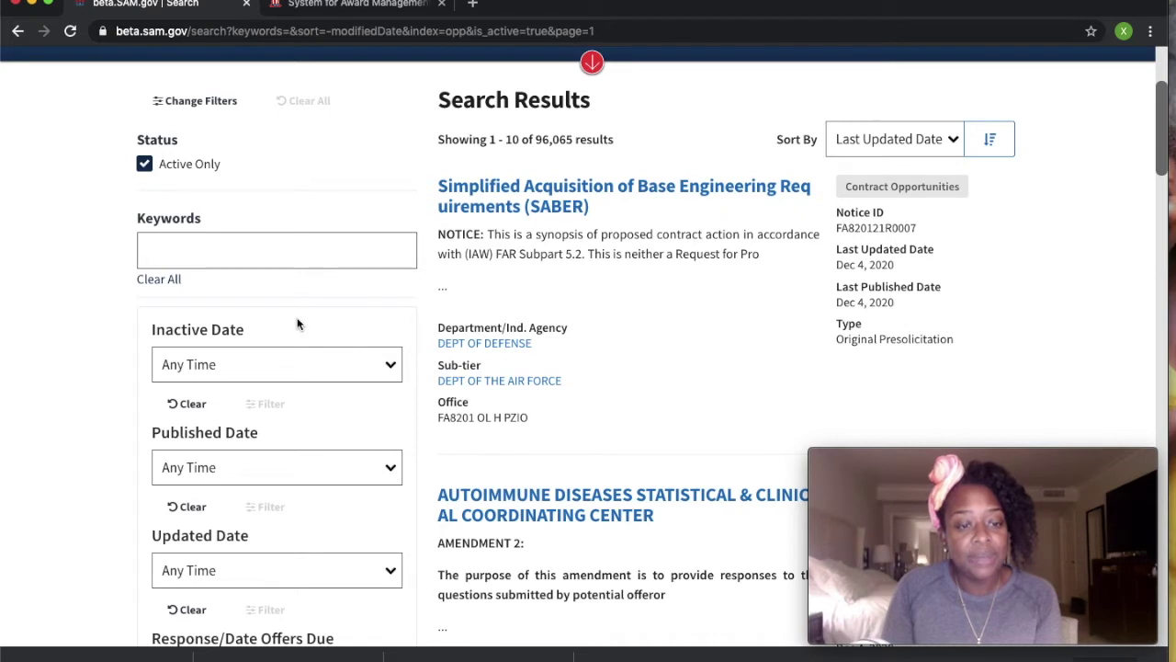
scroll(301, 415, "down", 2)
left_click(316, 372)
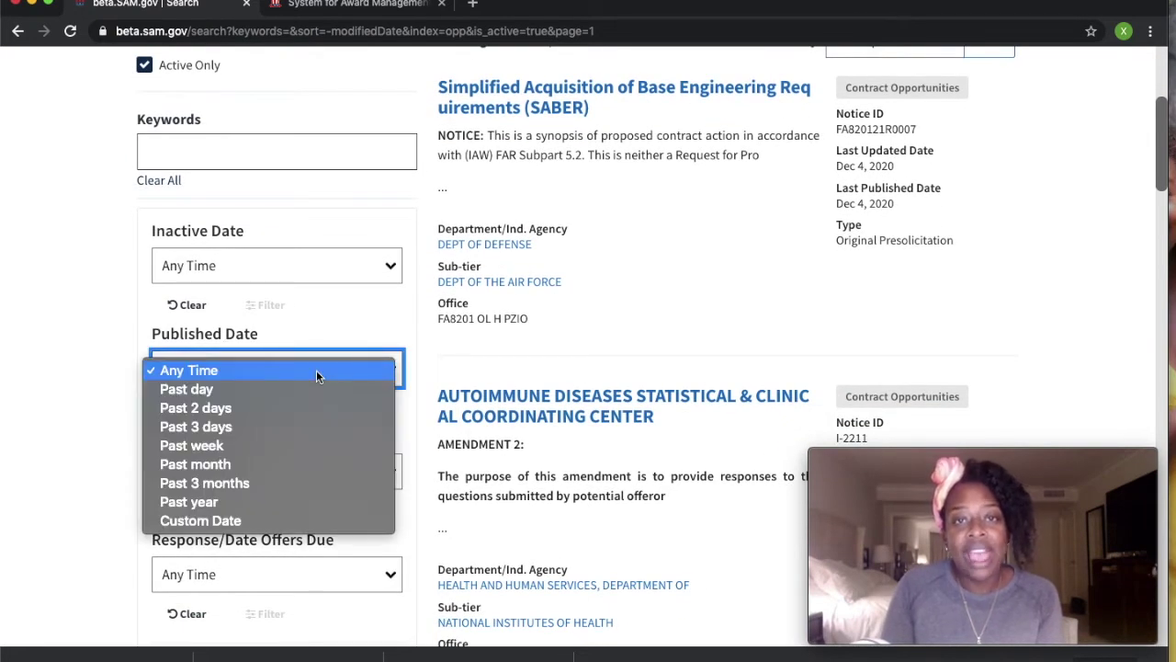
left_click(235, 427)
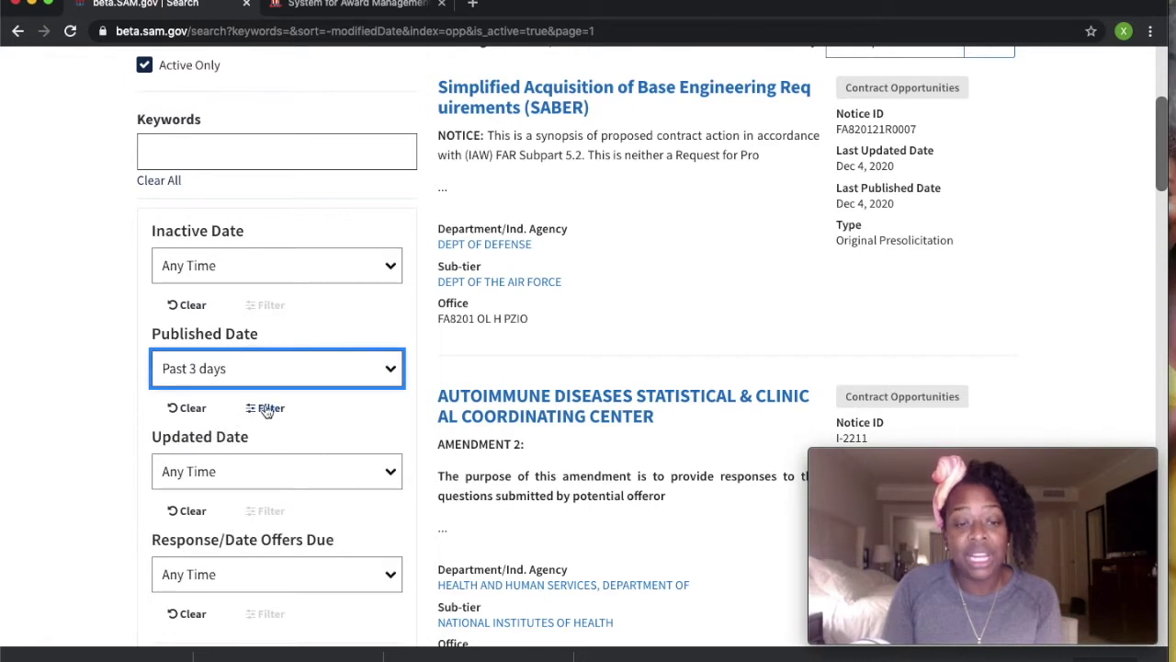
left_click(267, 408)
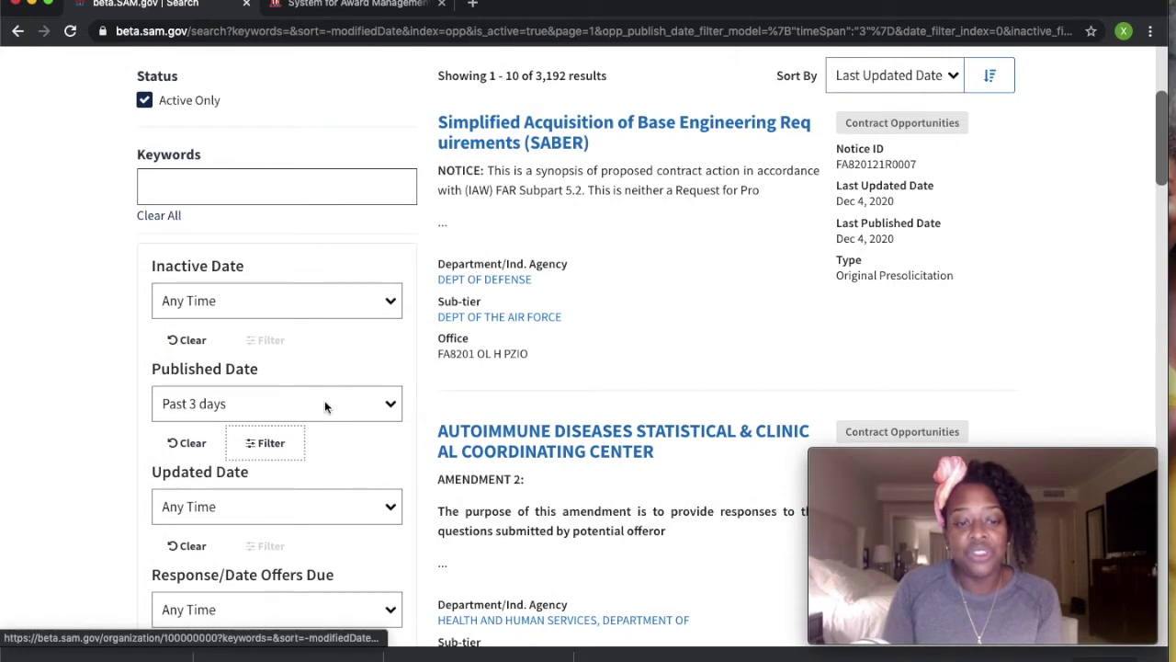
Step: Set the Type of Notice filter to Sources Sought, Presolicitation and Solicitation
scroll(296, 452, "down", 3)
scroll(296, 452, "down", 5)
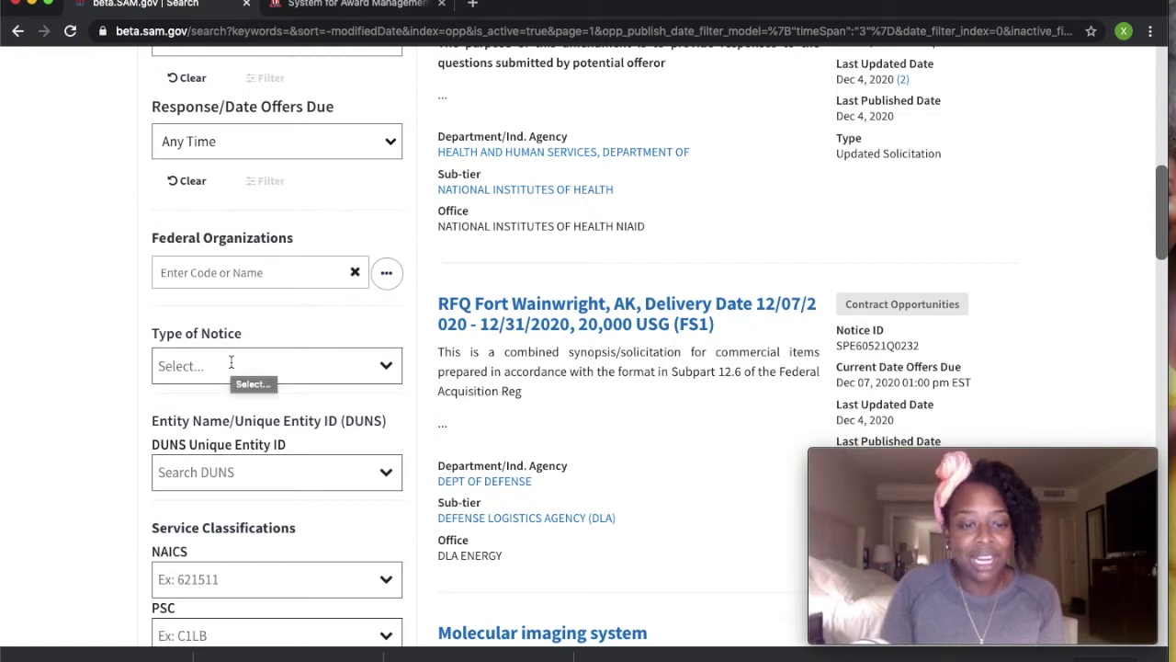
left_click(231, 364)
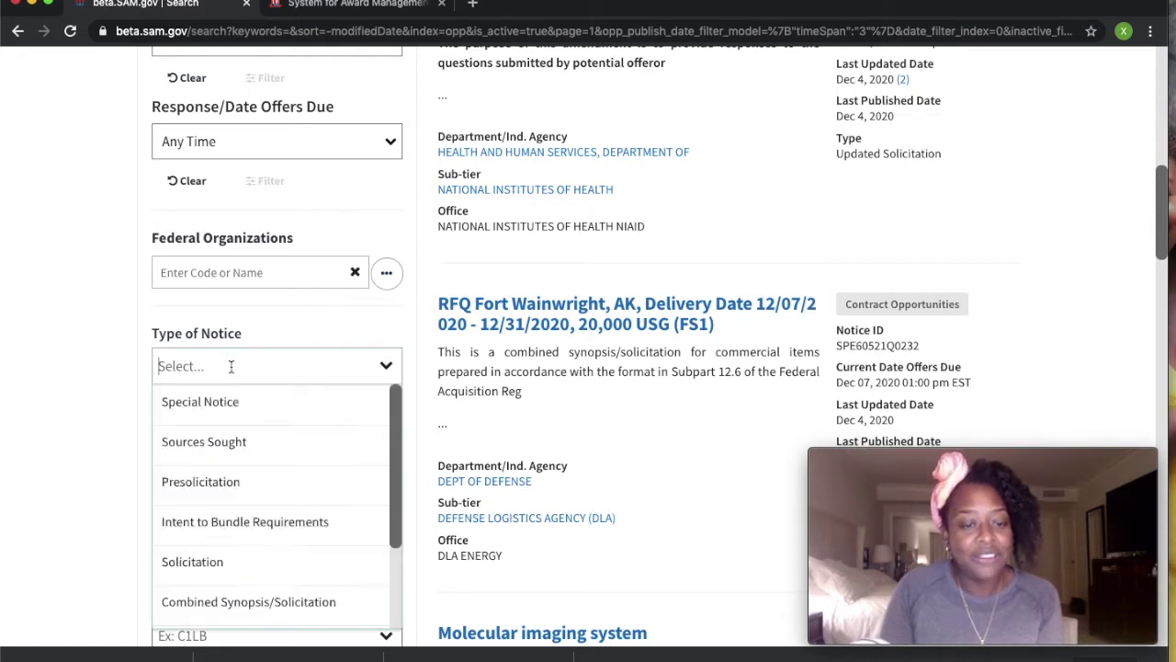
left_click(206, 410)
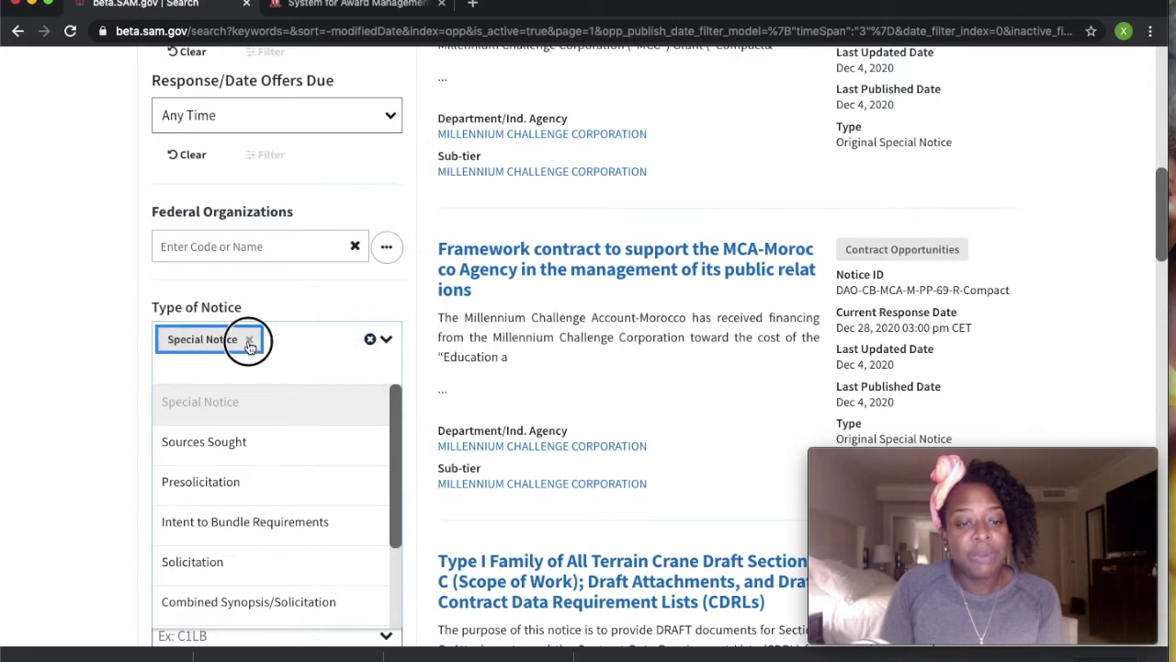
left_click(250, 340)
left_click(205, 441)
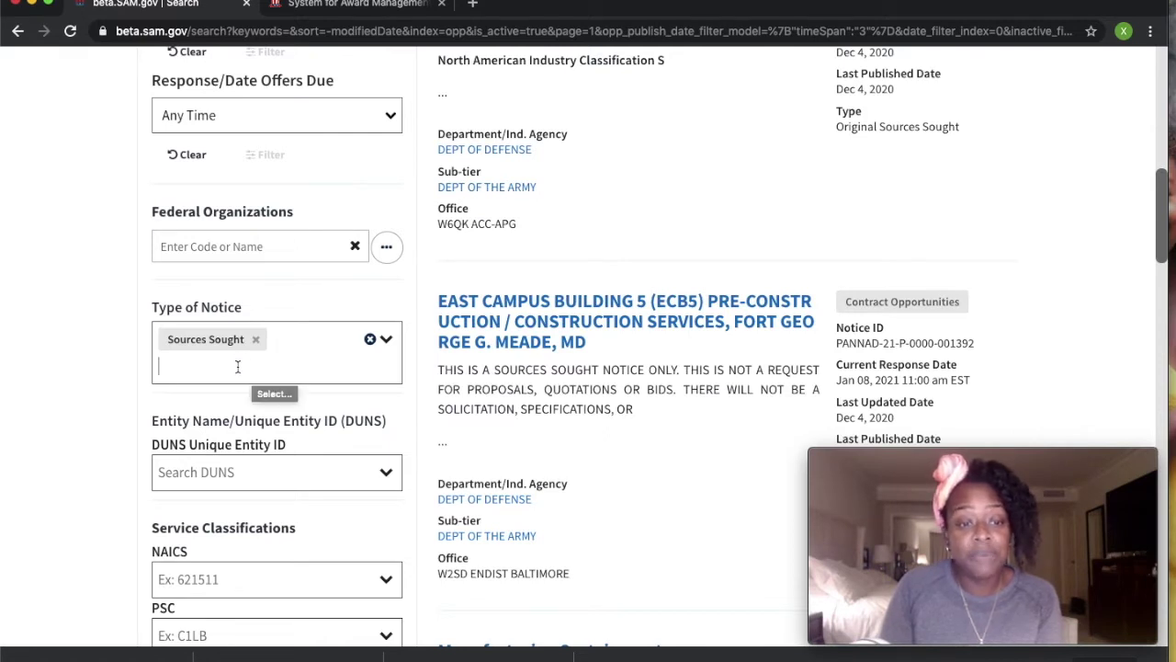
type("pres")
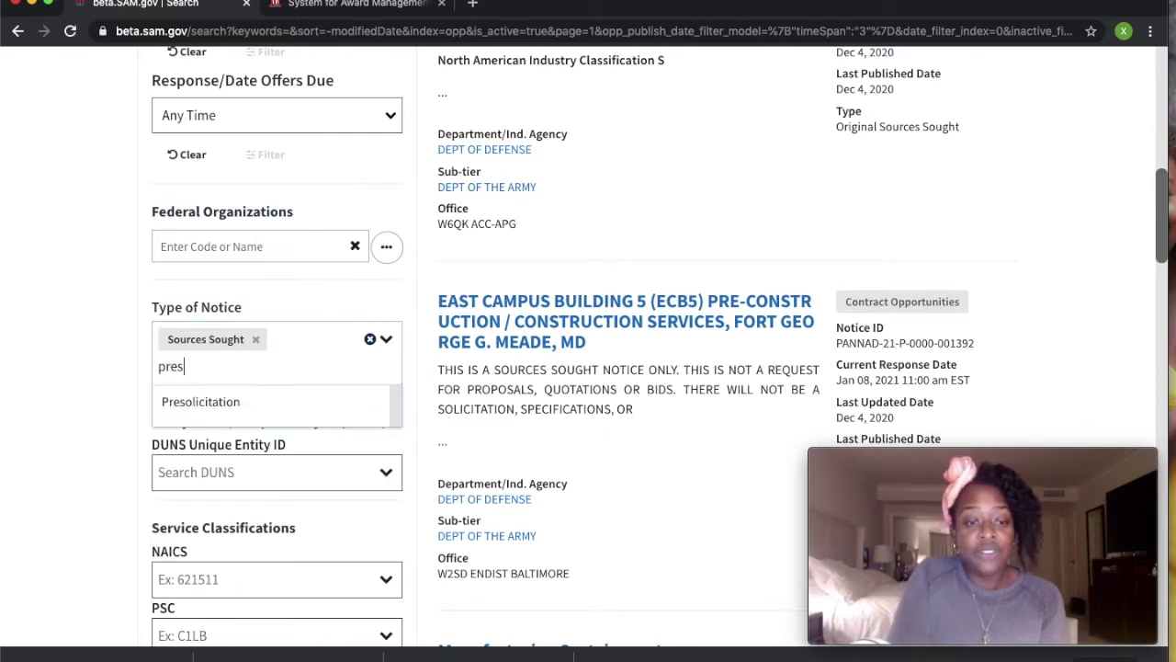
left_click(222, 404)
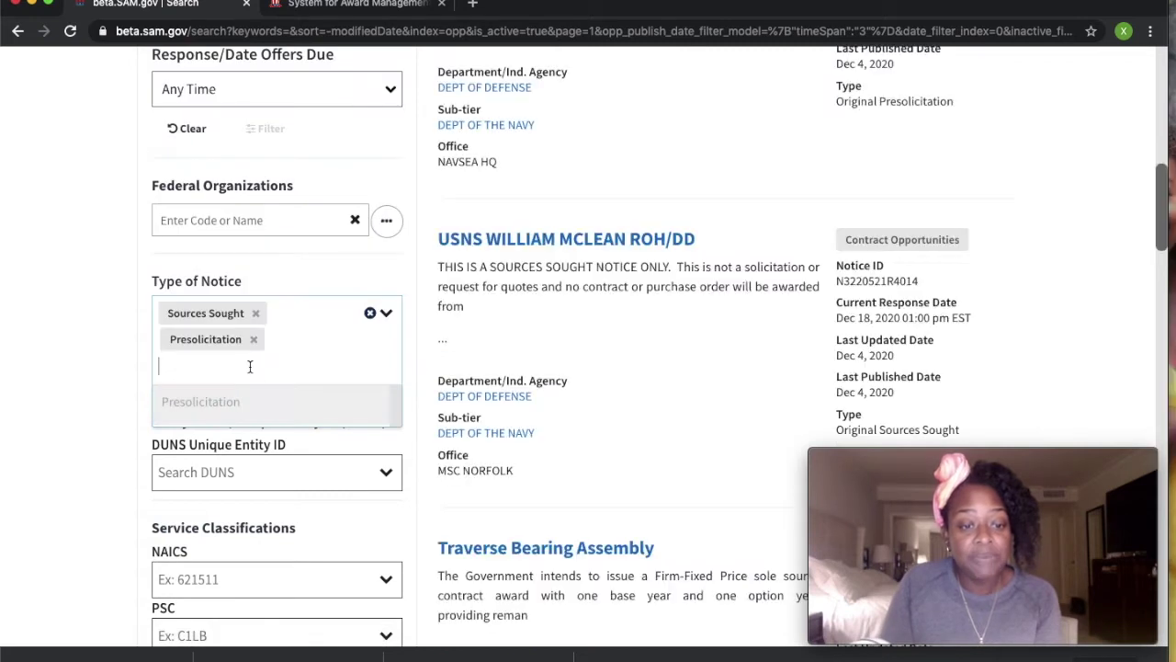
type("soli")
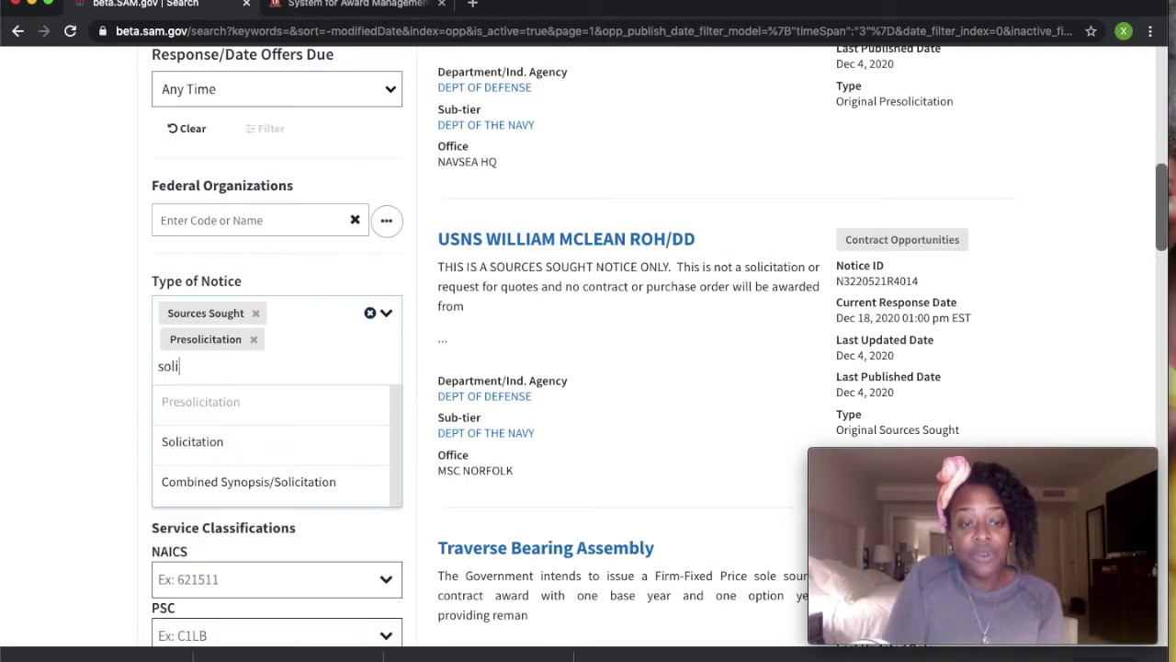
left_click(238, 458)
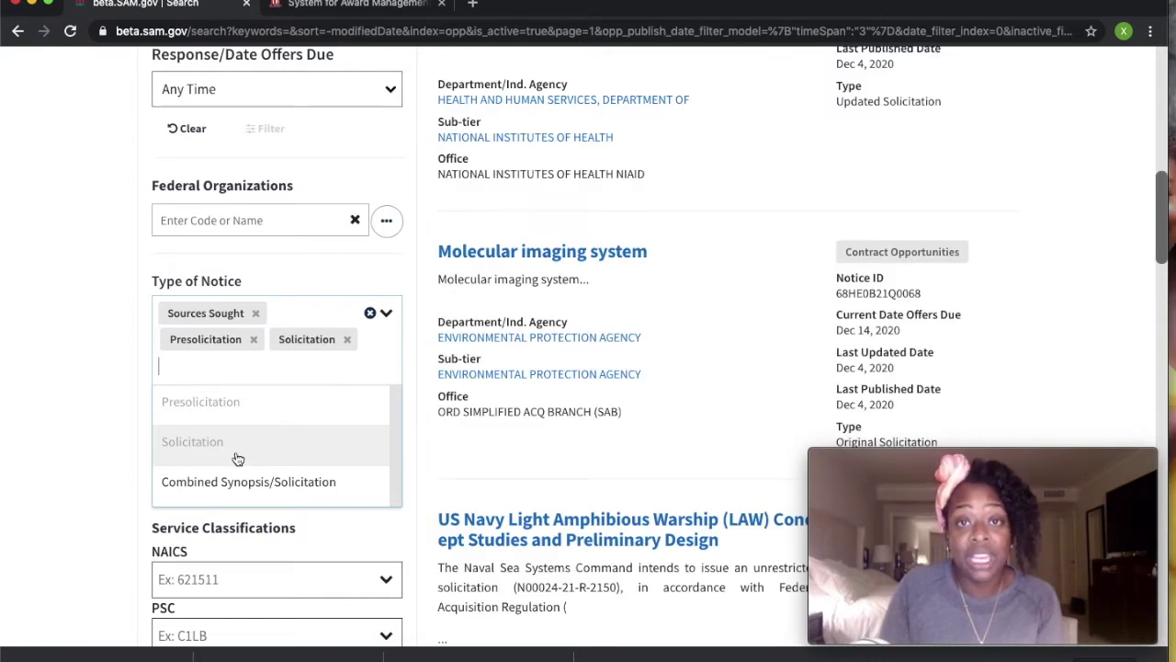
left_click(130, 419)
scroll(502, 363, "up", 3)
scroll(502, 362, "up", 5)
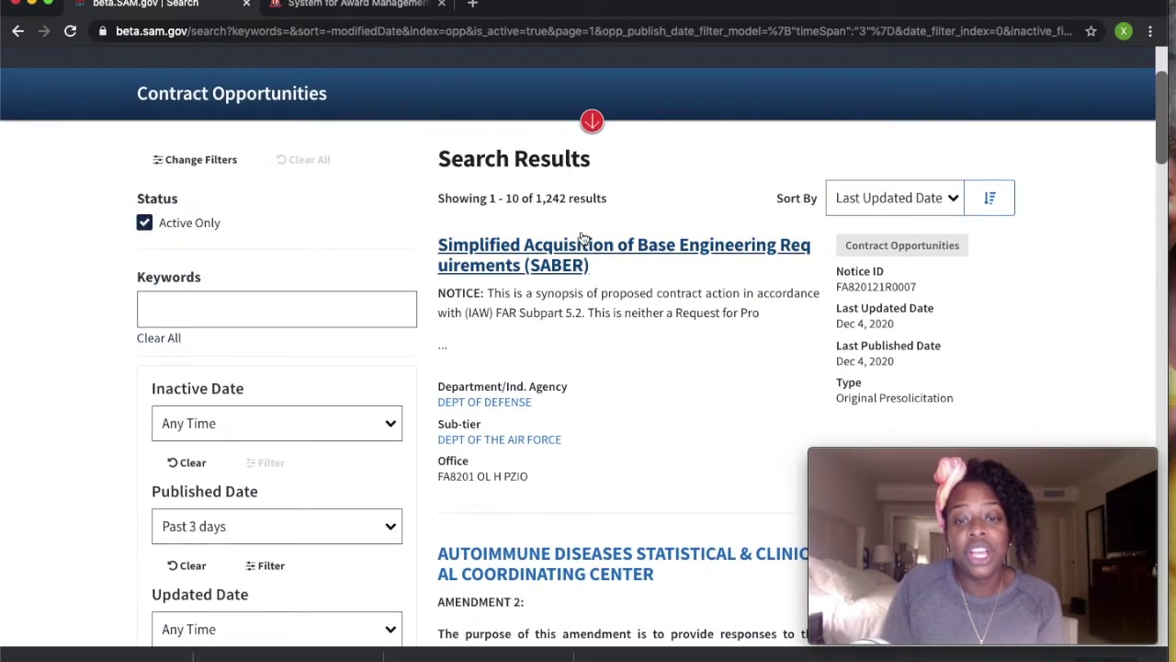
Step: Find NAICS codes beginning with 5416 and filter by 5416 - Management, Scientific, and Technical Consulting Services
scroll(78, 493, "down", 5)
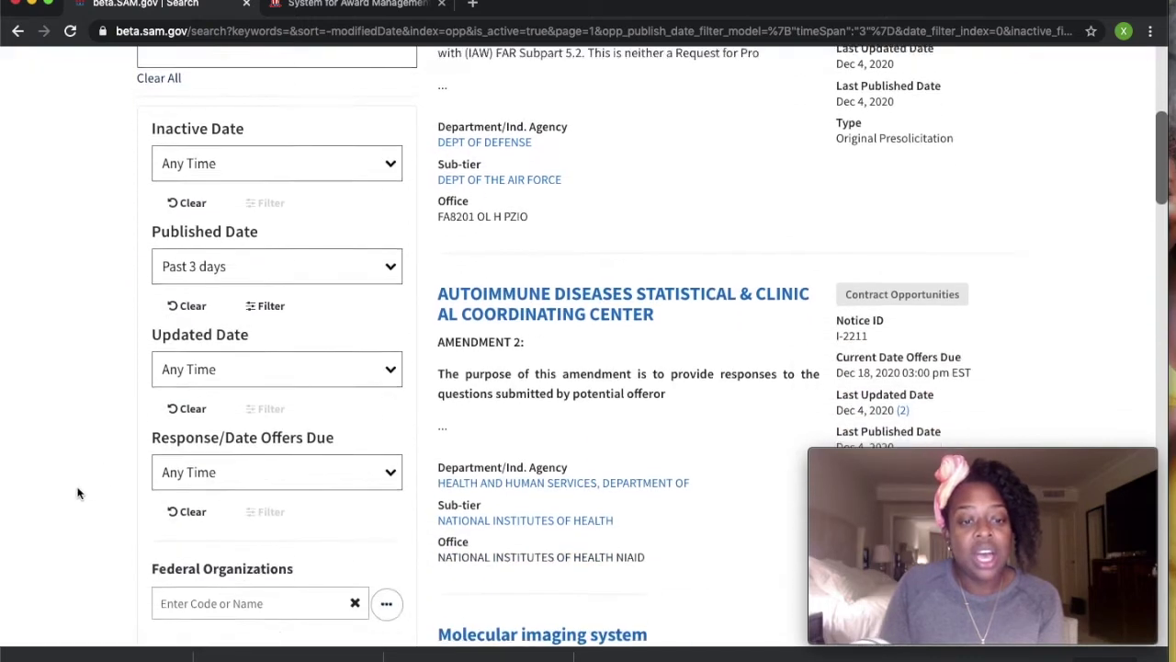
scroll(78, 481, "down", 5)
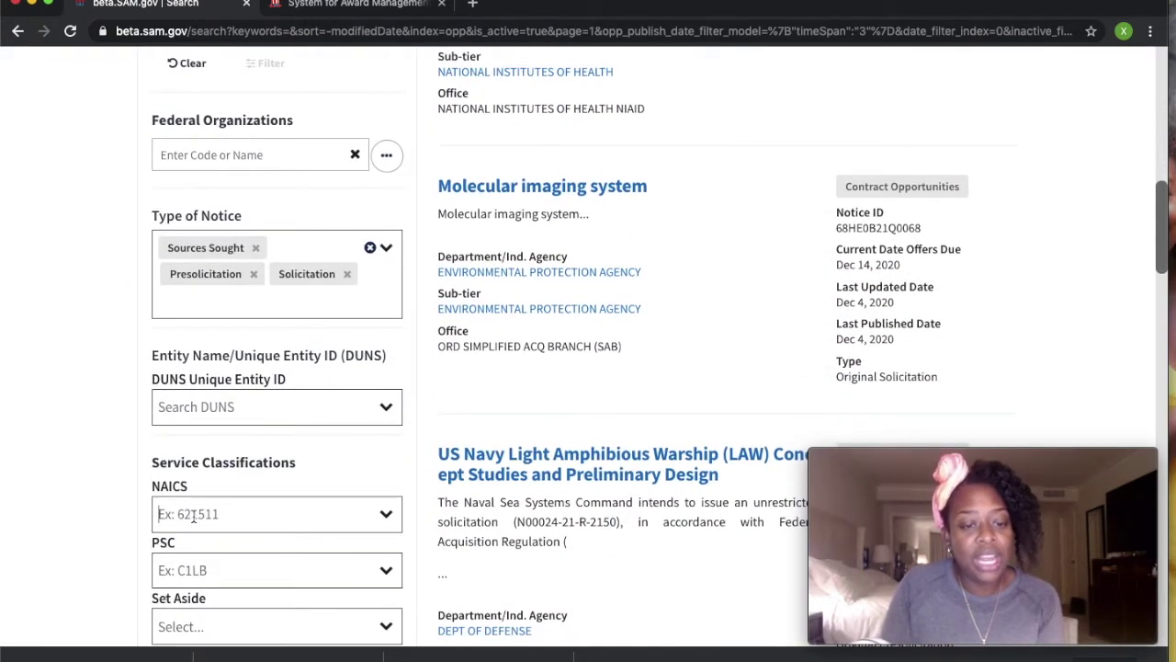
left_click(187, 514)
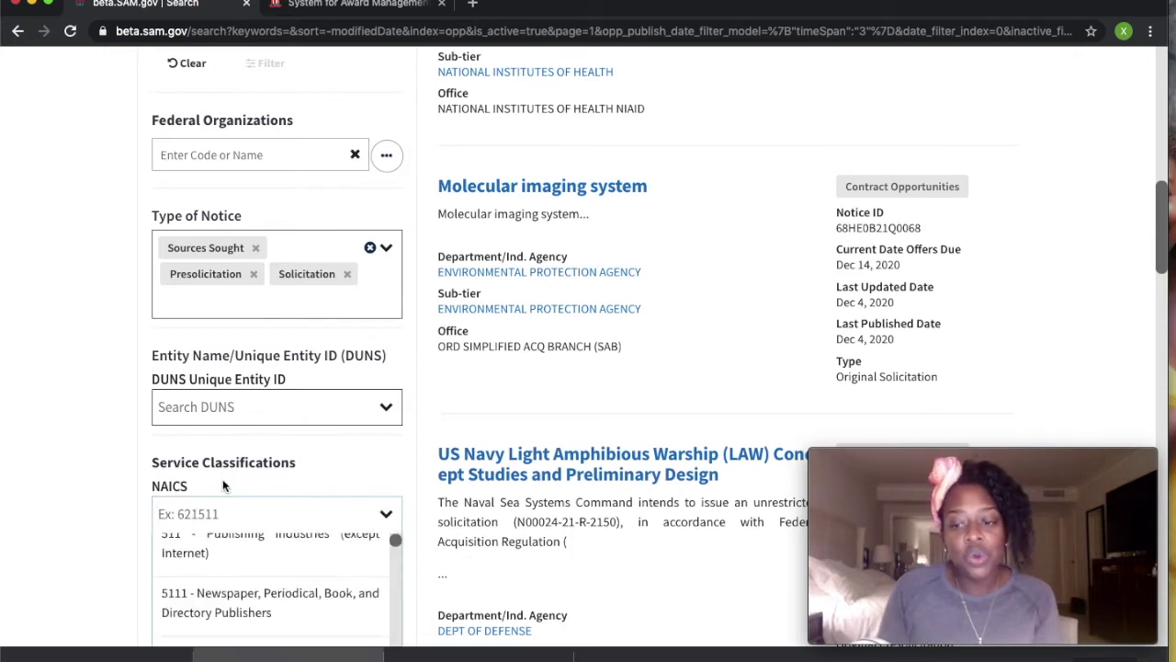
scroll(222, 485, "down", 2)
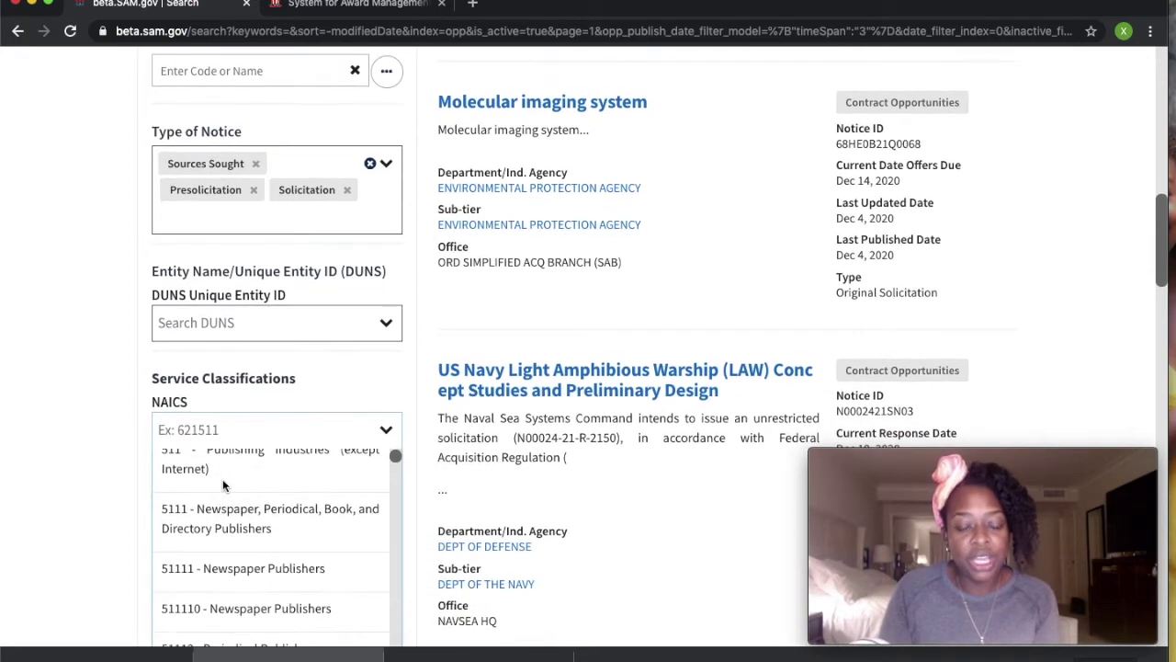
scroll(483, 413, "up", 10)
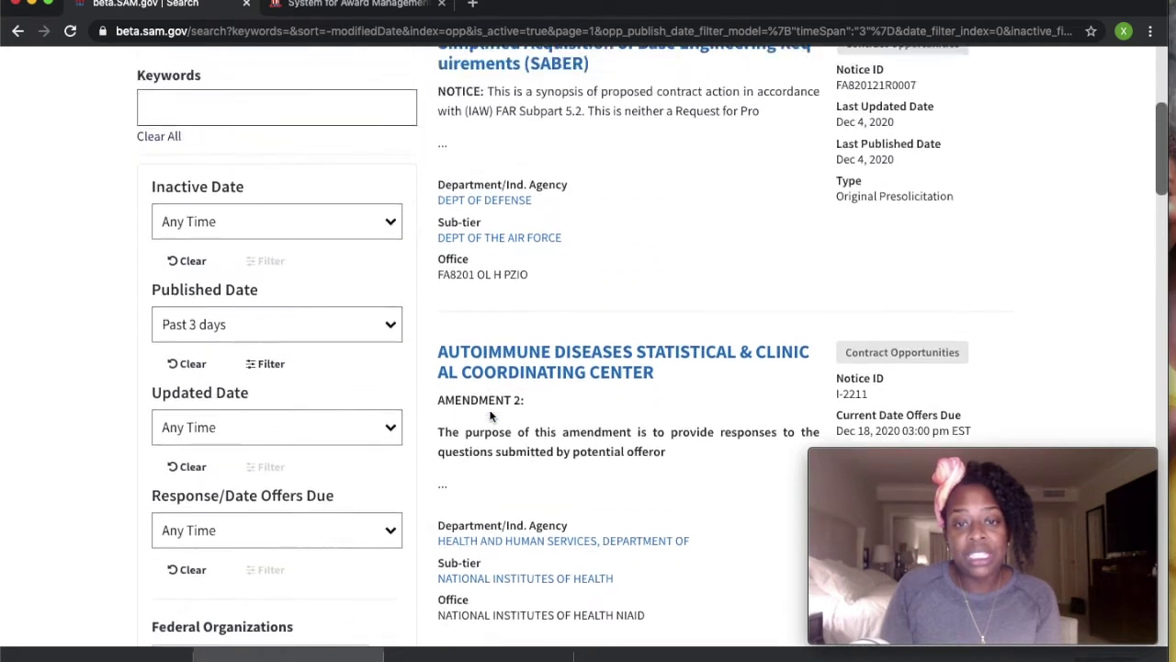
scroll(490, 411, "down", 2)
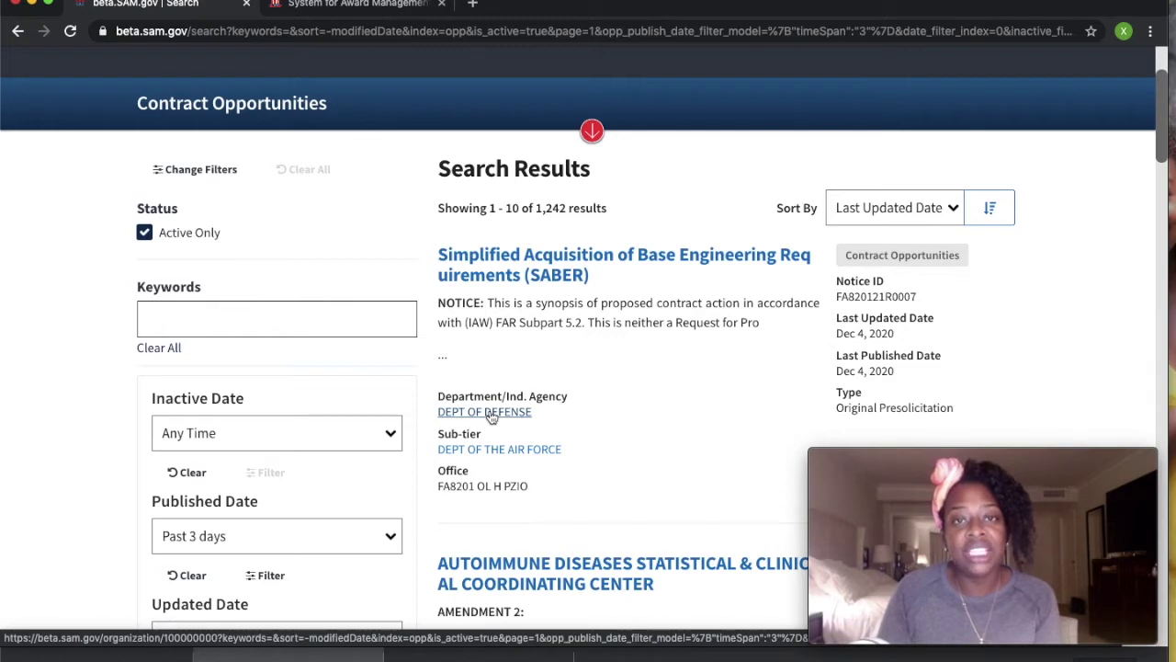
scroll(165, 453, "down", 5)
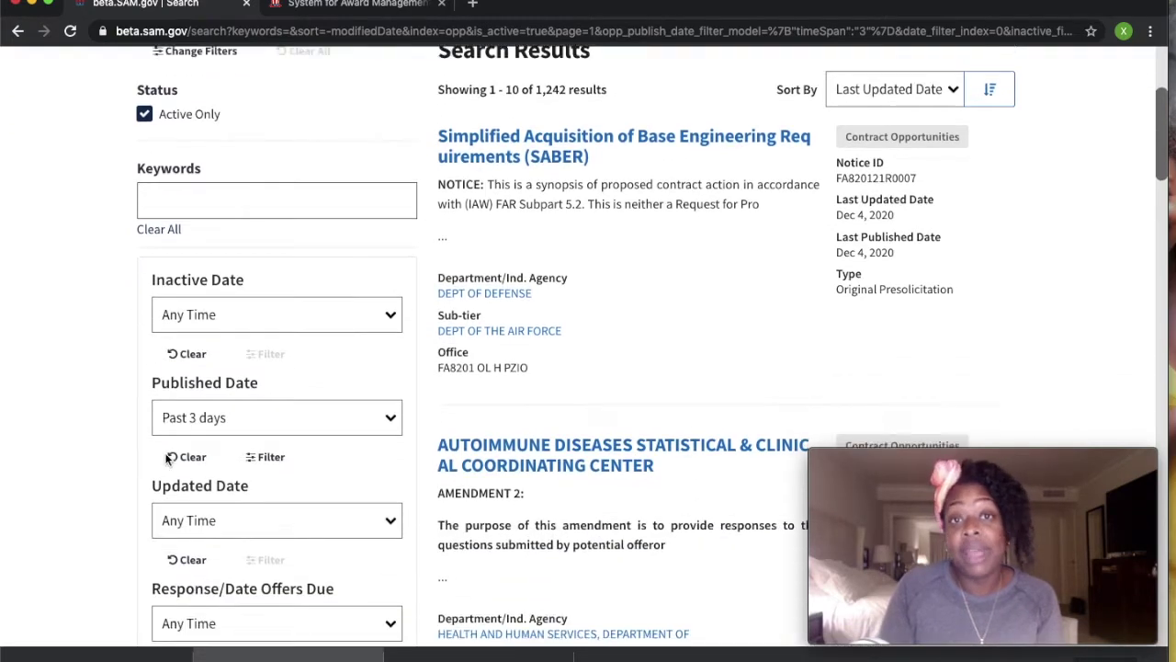
scroll(165, 456, "down", 1)
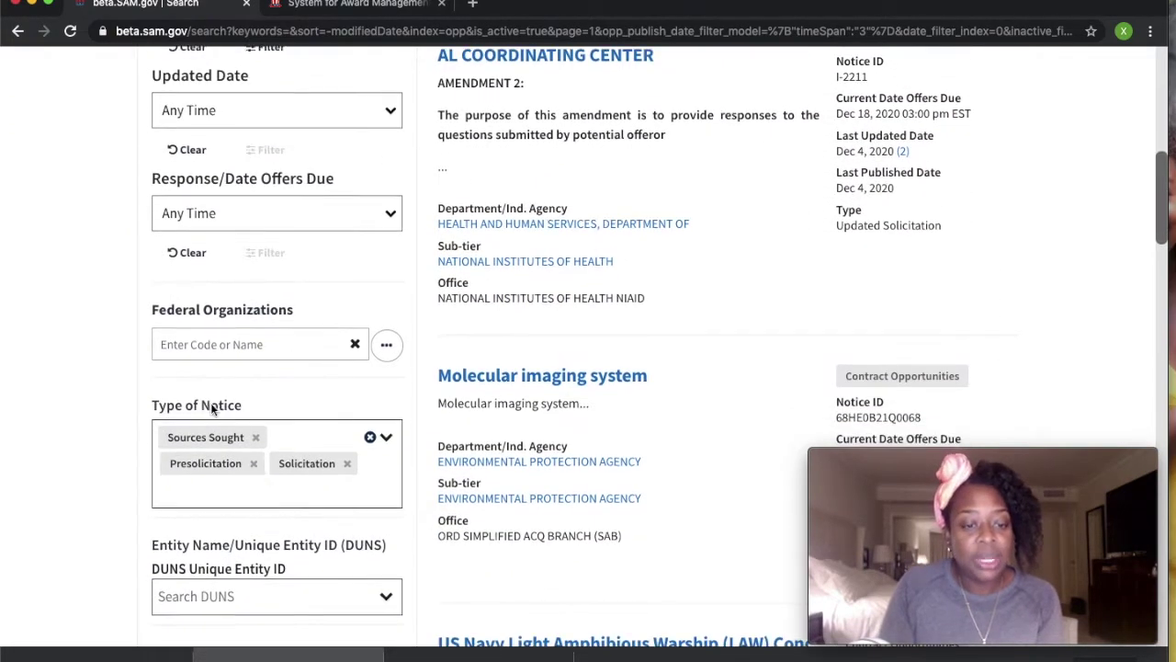
scroll(210, 405, "down", 4)
left_click(210, 404)
scroll(211, 407, "down", 1)
left_click(198, 329)
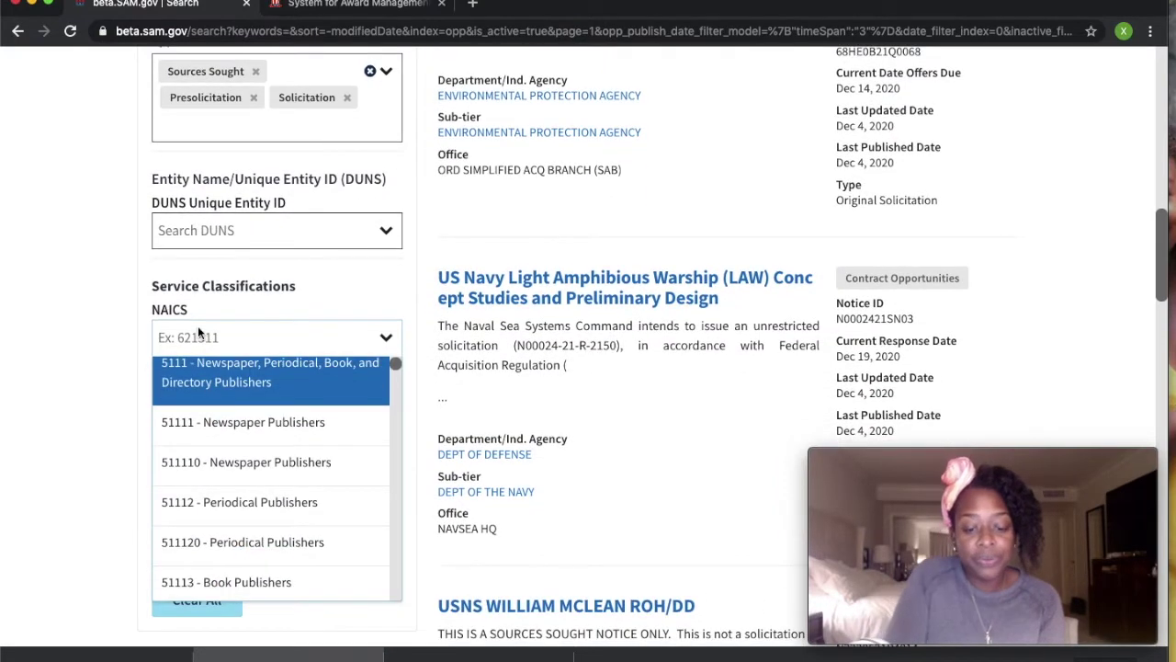
type("541")
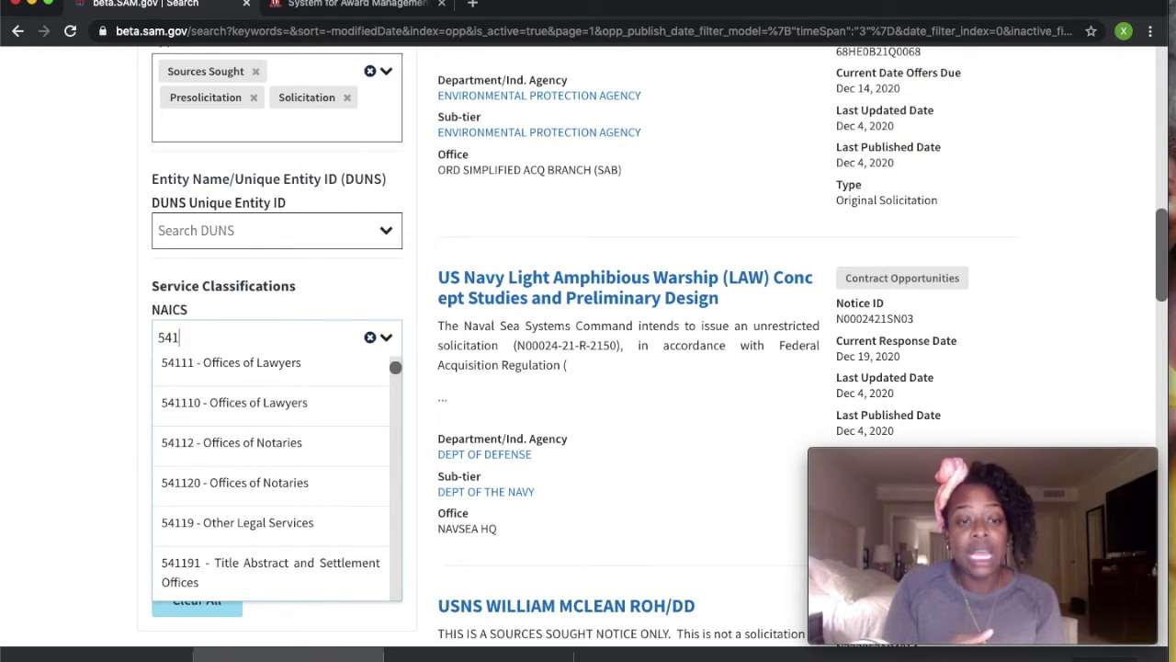
type("6")
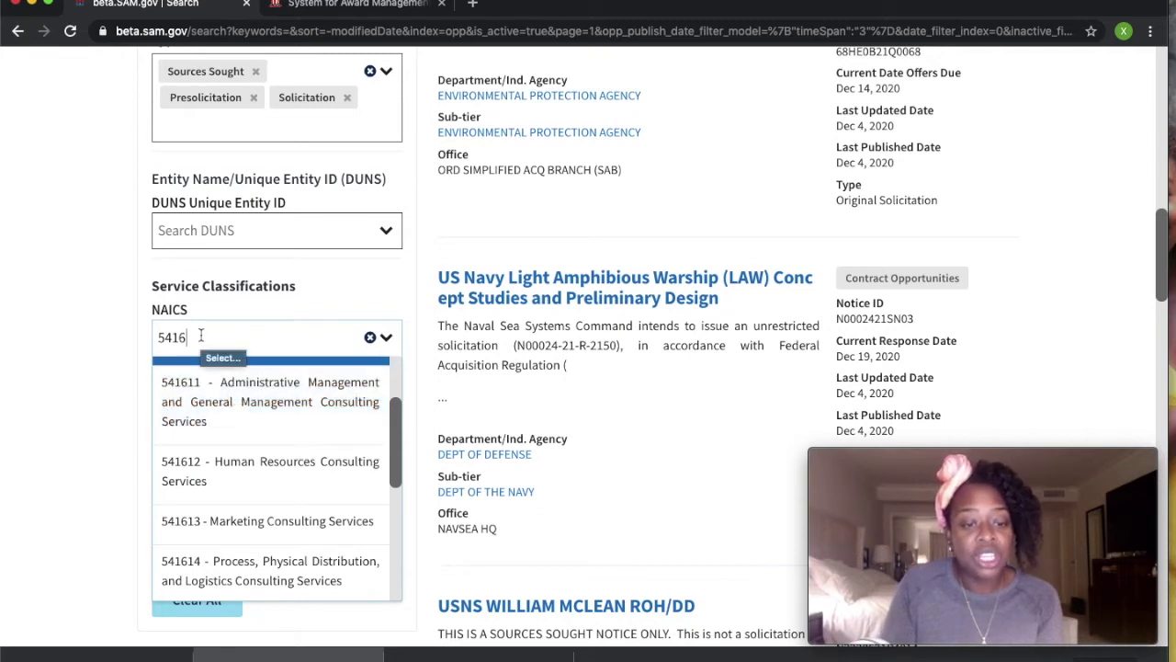
scroll(209, 371, "up", 2)
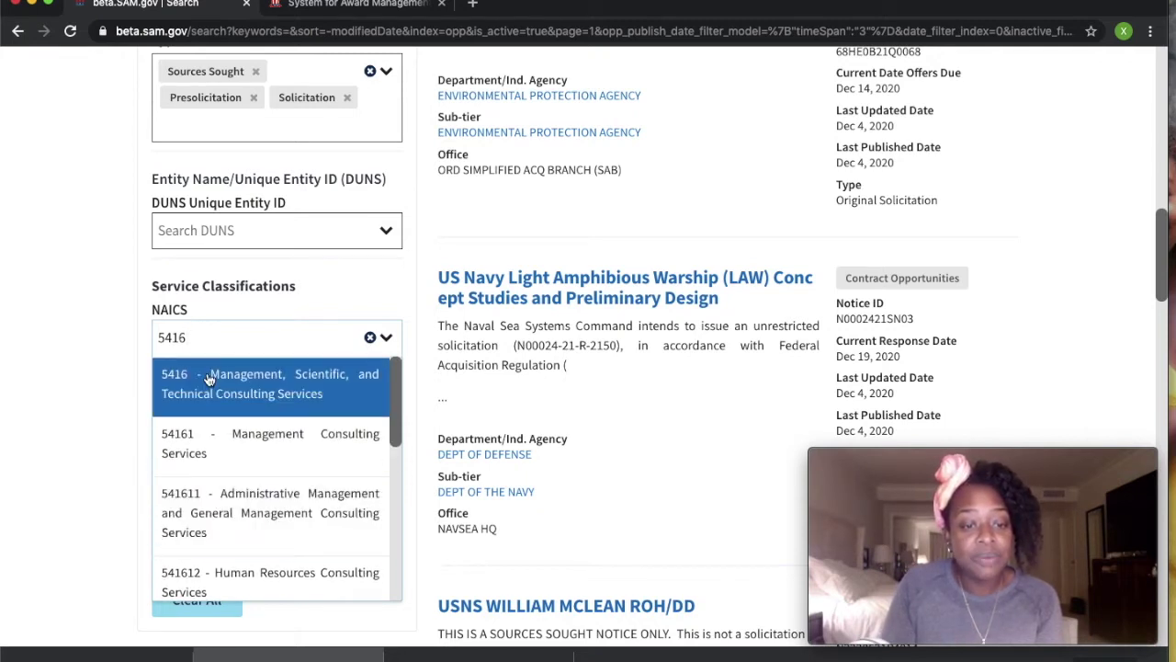
left_click(208, 375)
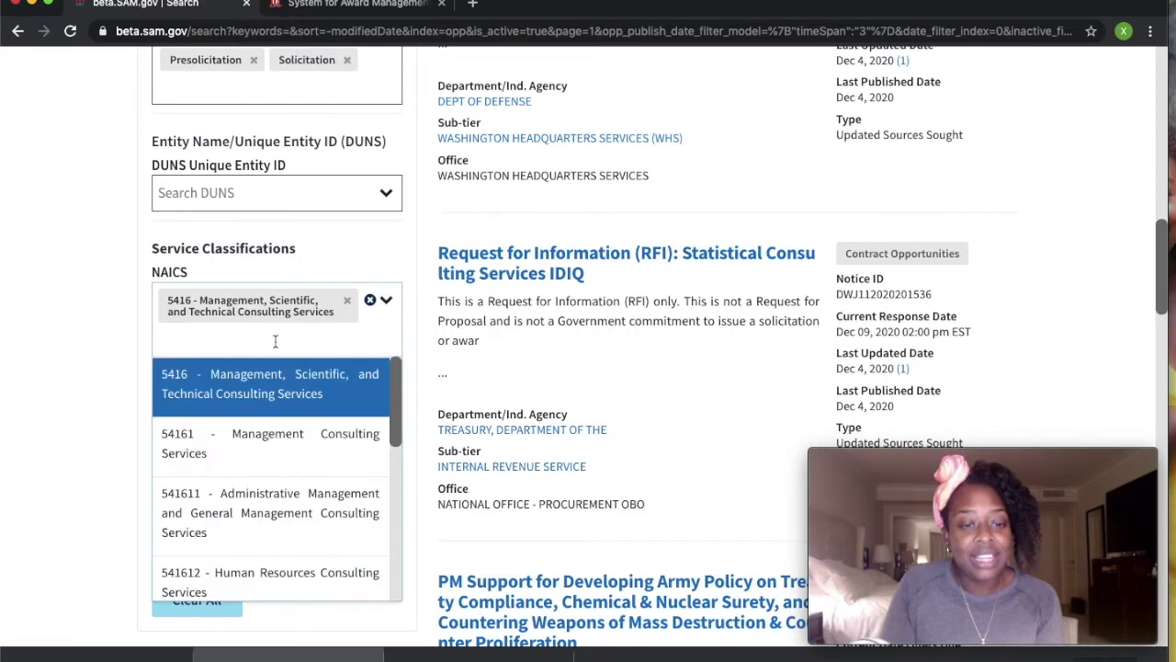
Step: Review the start of the filtered contract opportunity results list
scroll(515, 422, "up", 5)
scroll(515, 421, "up", 5)
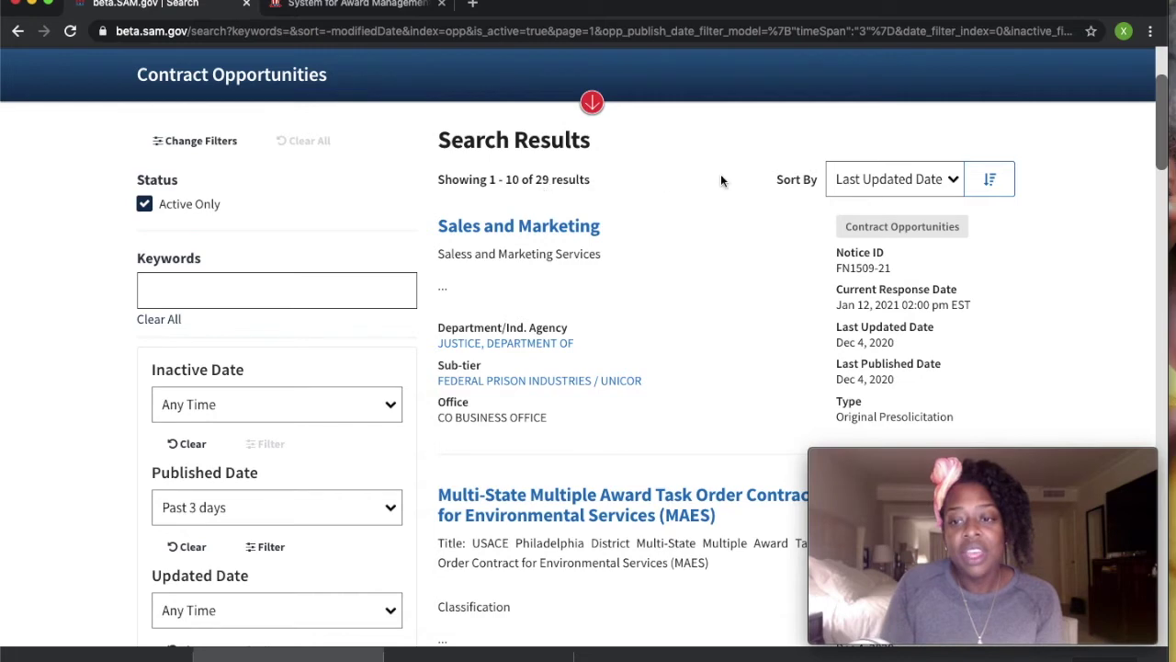
scroll(807, 231, "up", 2)
scroll(807, 231, "down", 2)
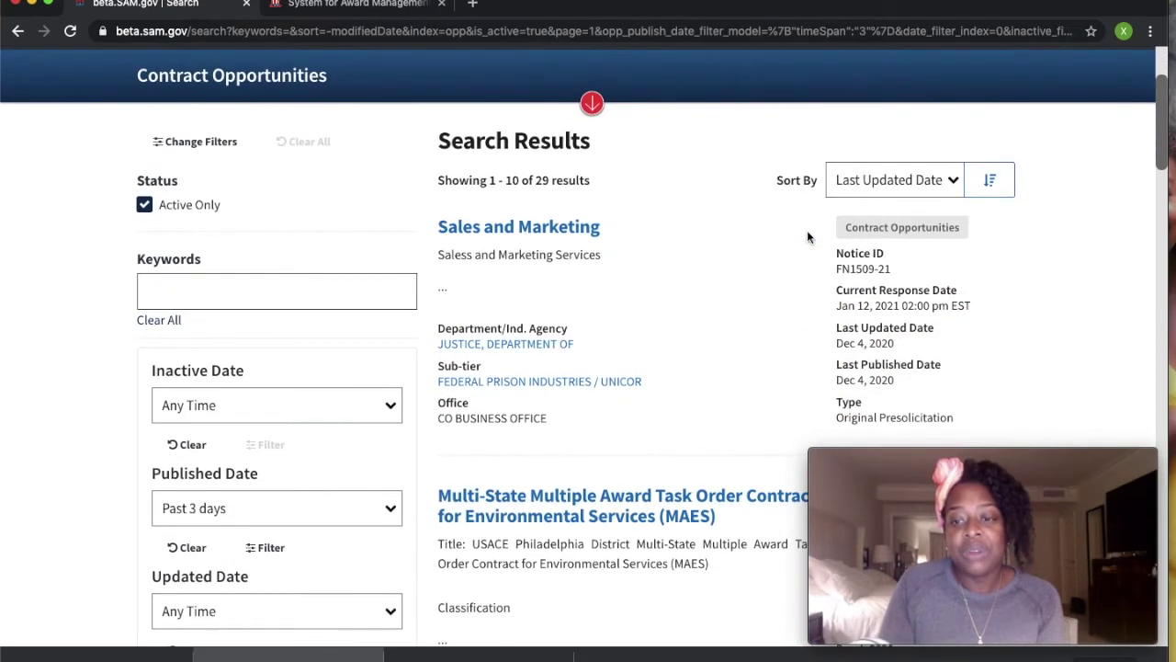
scroll(806, 237, "up", 2)
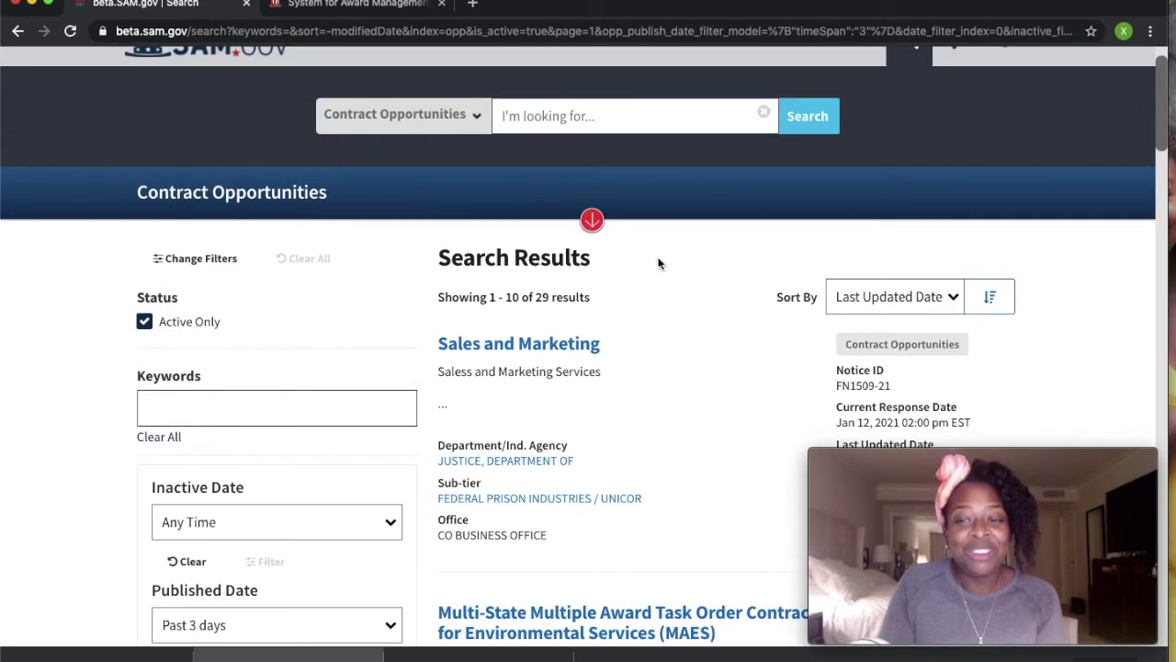
Step: Examine the filtered opportunities from the Sales and Marketing notice down to the Statistical Consulting Services IDIQ request, checking agencies, response dates and notice types
scroll(778, 263, "up", 1)
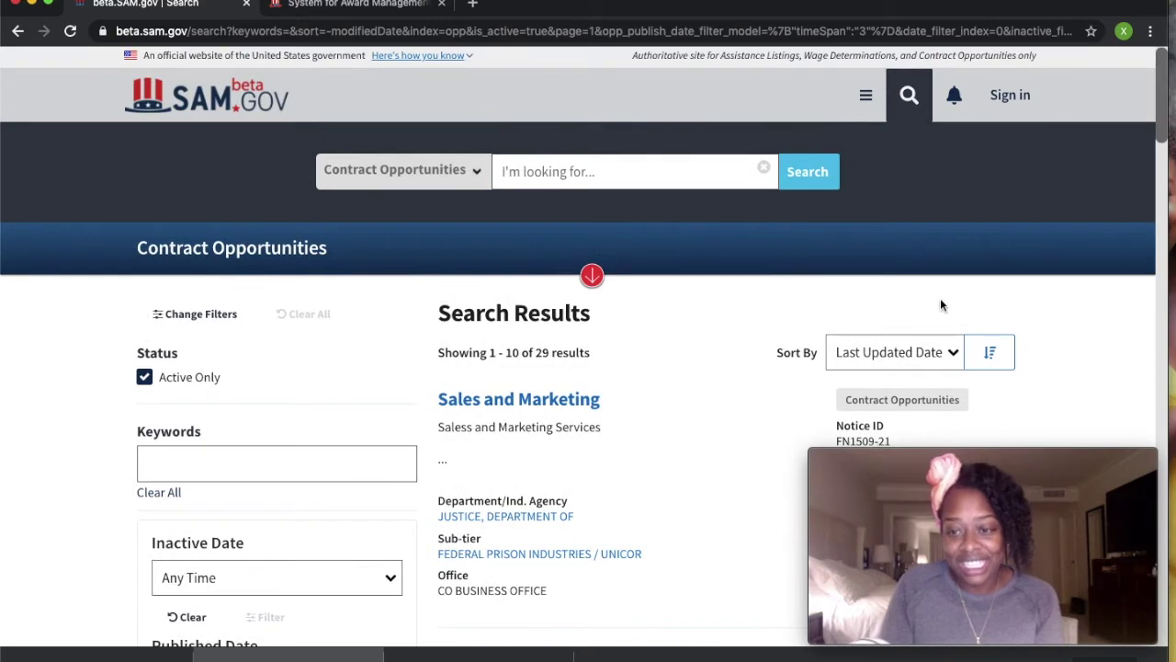
scroll(601, 407, "down", 2)
scroll(600, 407, "down", 4)
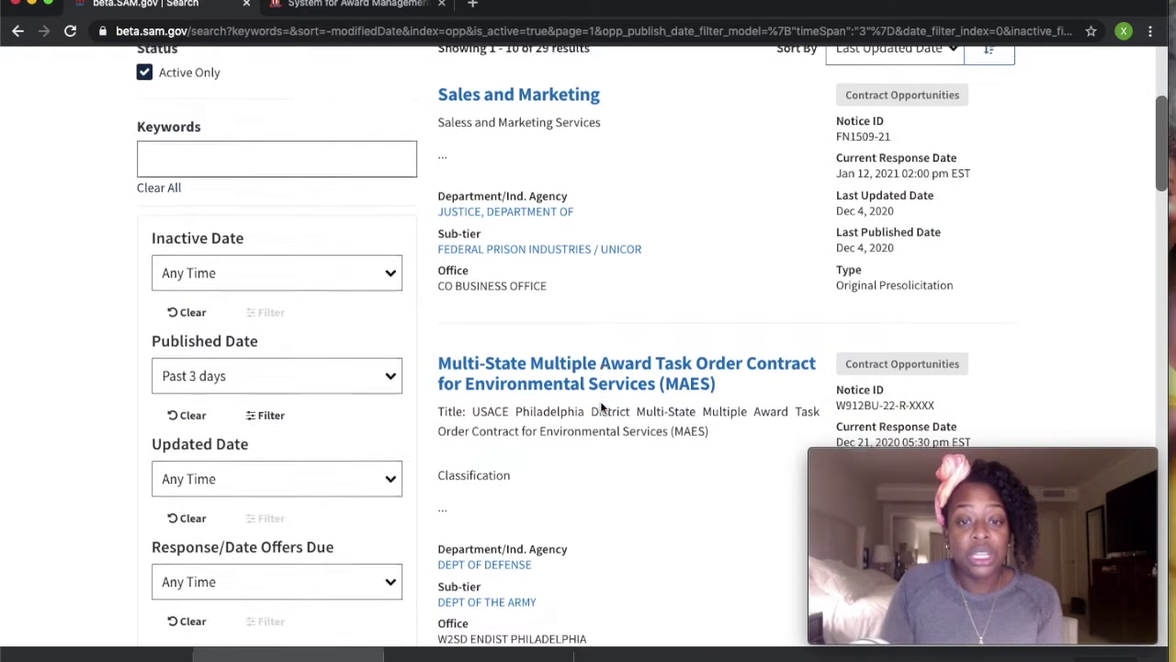
scroll(563, 419, "down", 2)
scroll(563, 419, "down", 5)
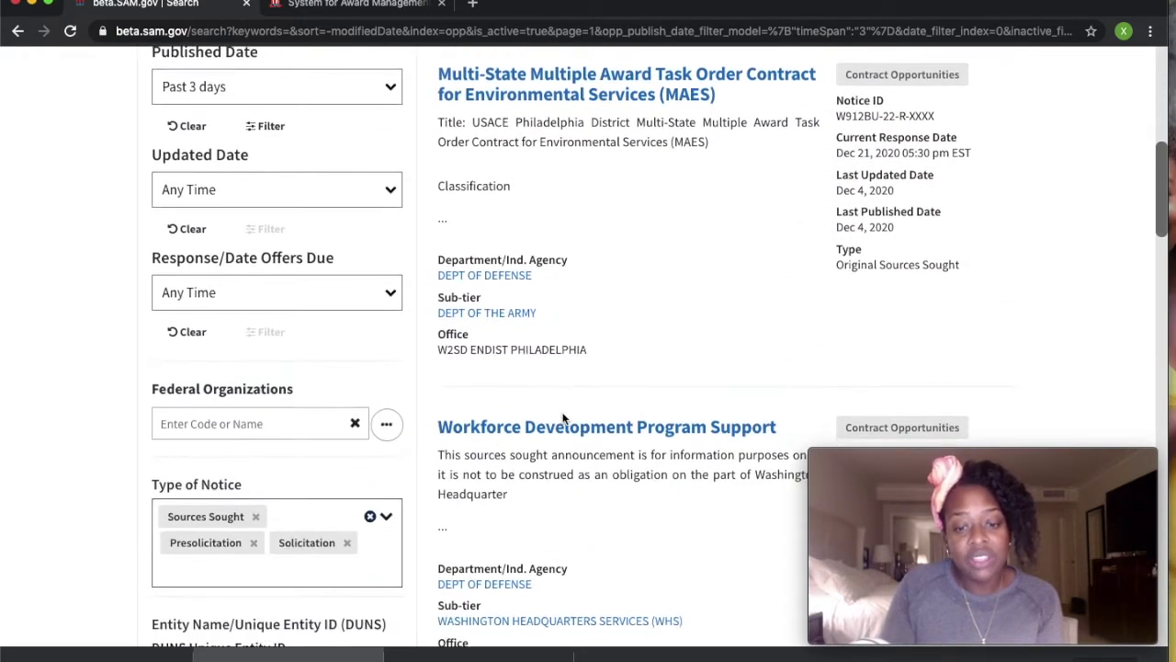
scroll(541, 492, "down", 6)
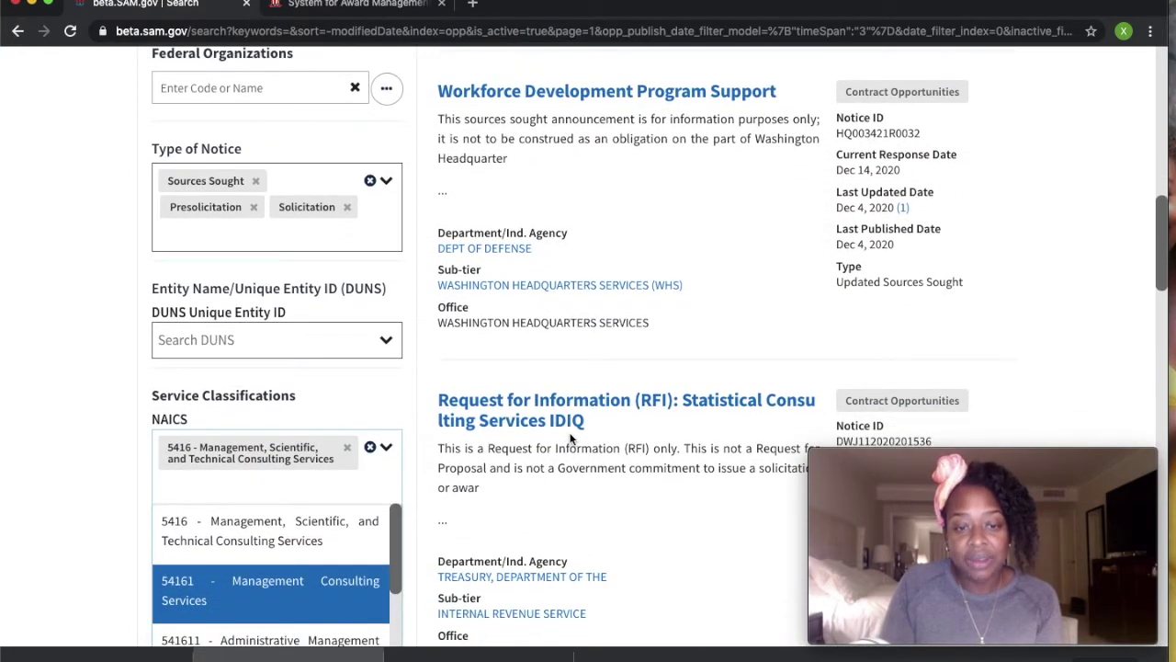
scroll(570, 439, "up", 18)
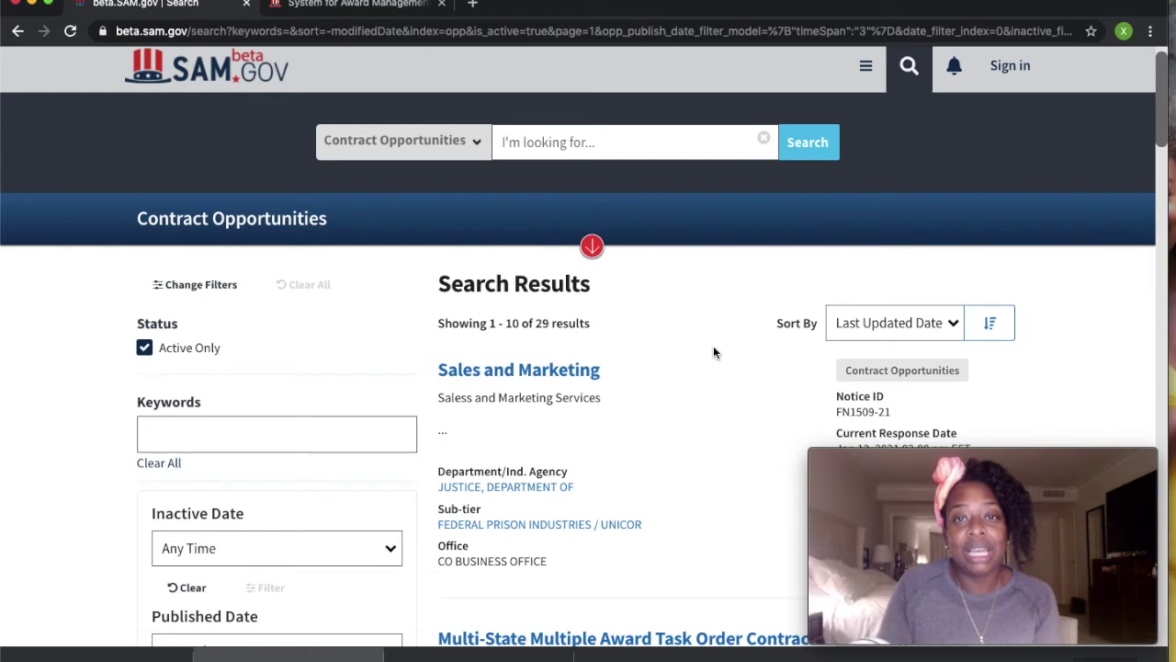
Step: Sign in to the beta.SAM.gov account through login.gov, accepting the U.S. Government System terms
left_click(1011, 67)
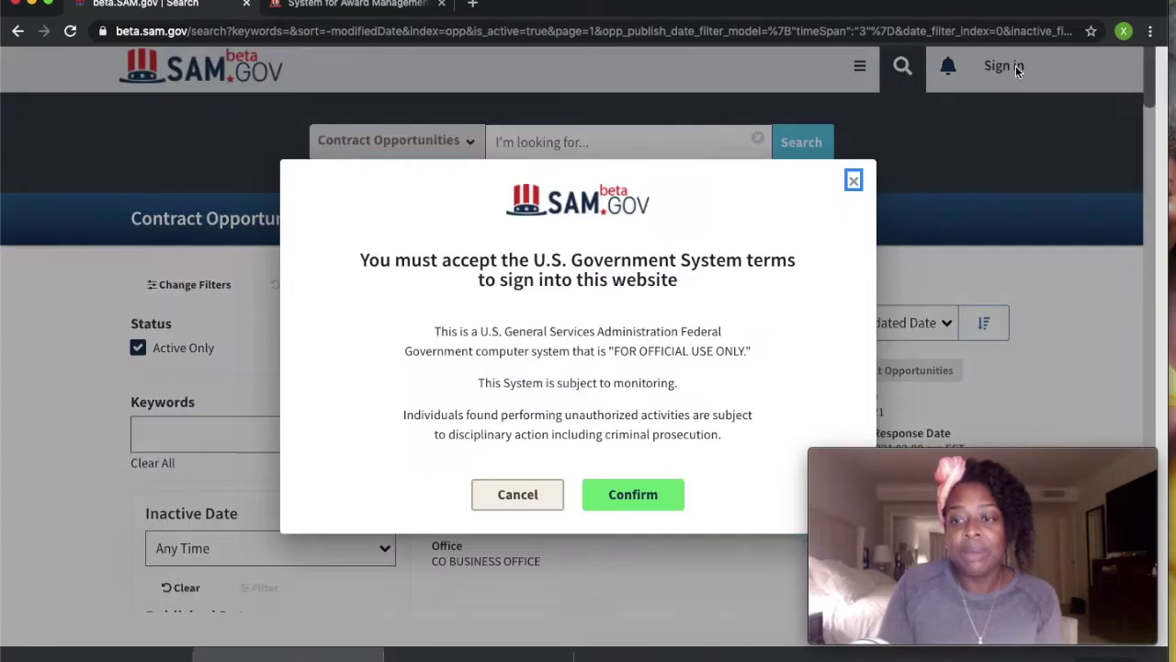
left_click(619, 502)
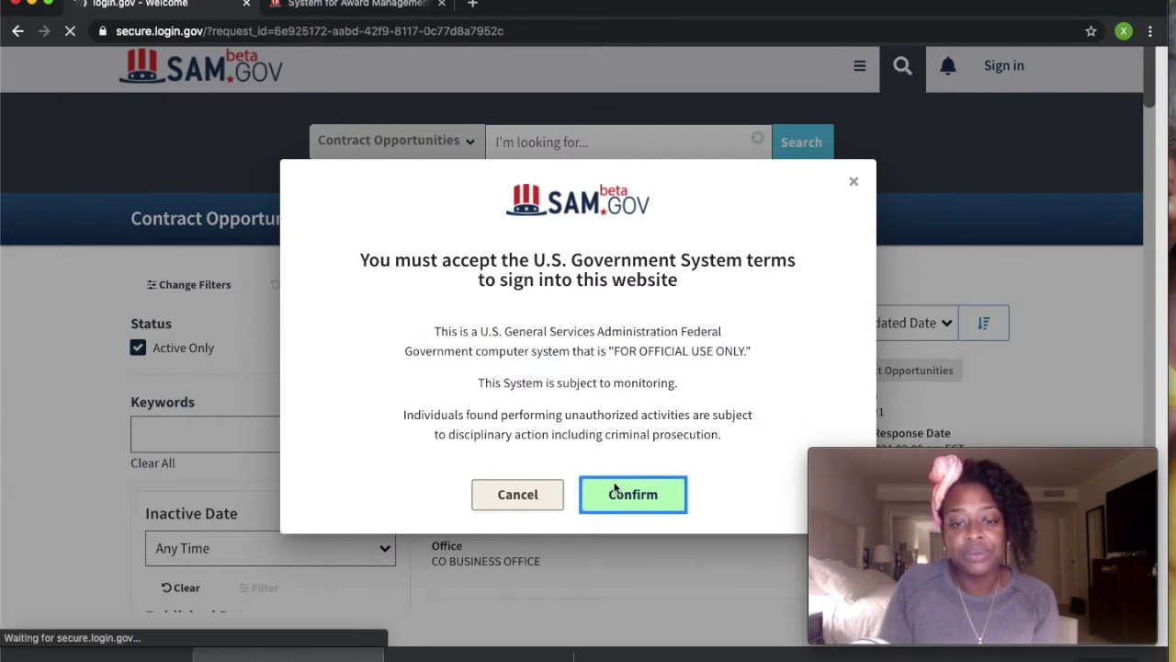
scroll(567, 505, "down", 3)
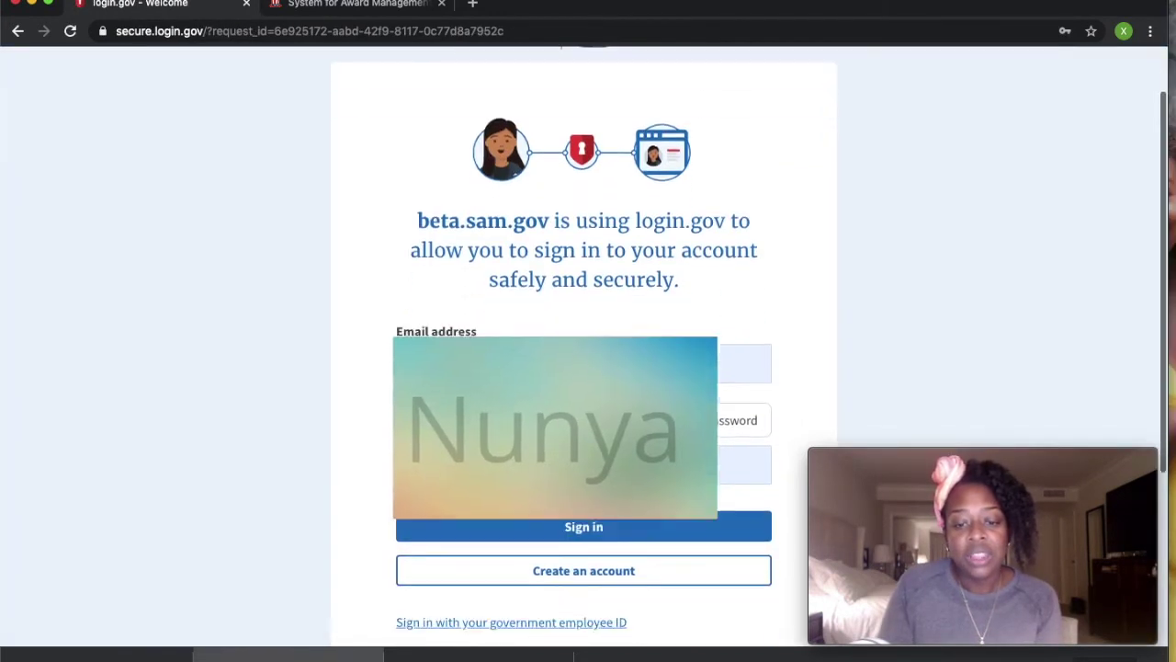
left_click(566, 505)
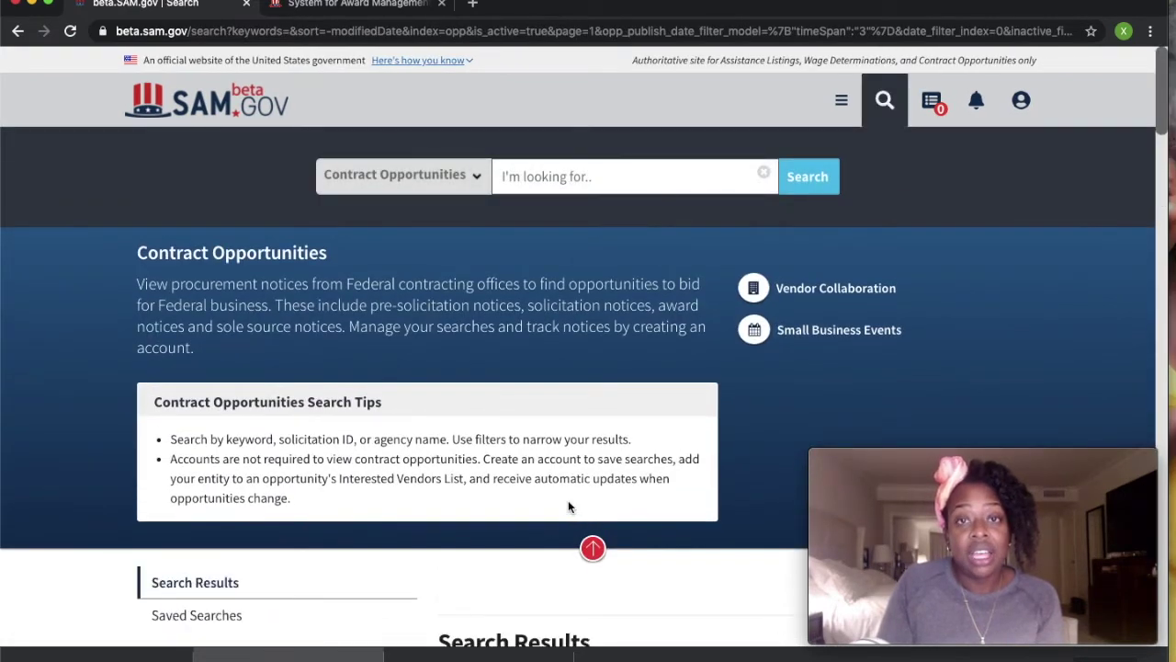
Step: Check the active search filters and save the filtered search under the name "Consulting 3-day"
scroll(568, 506, "down", 3)
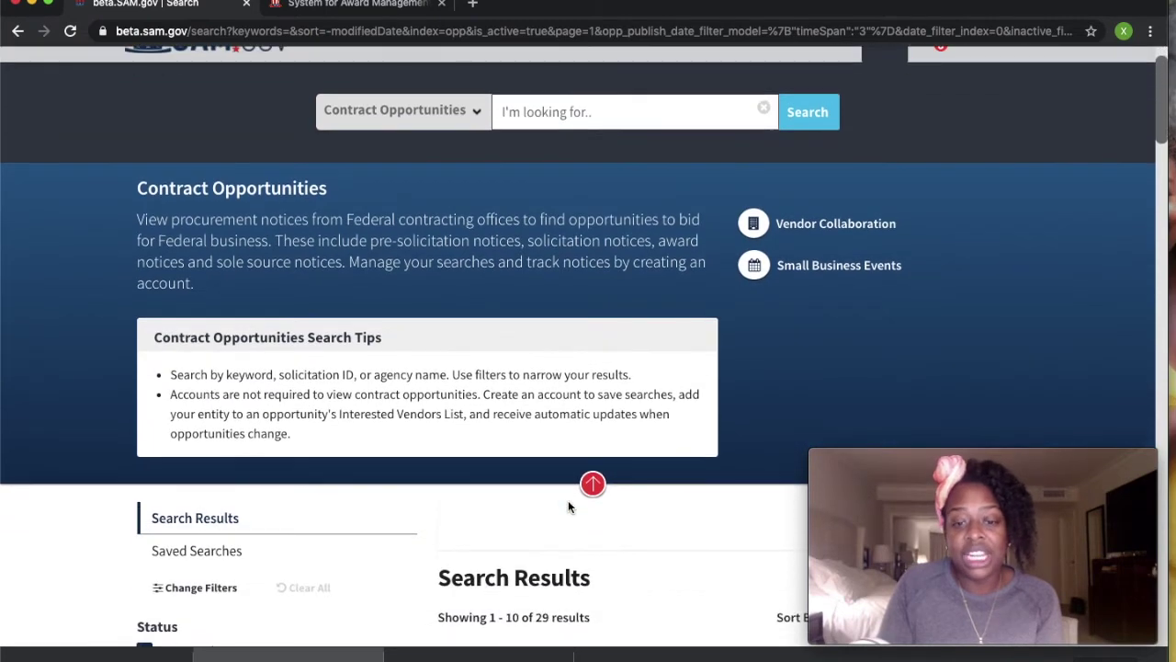
scroll(592, 414, "down", 7)
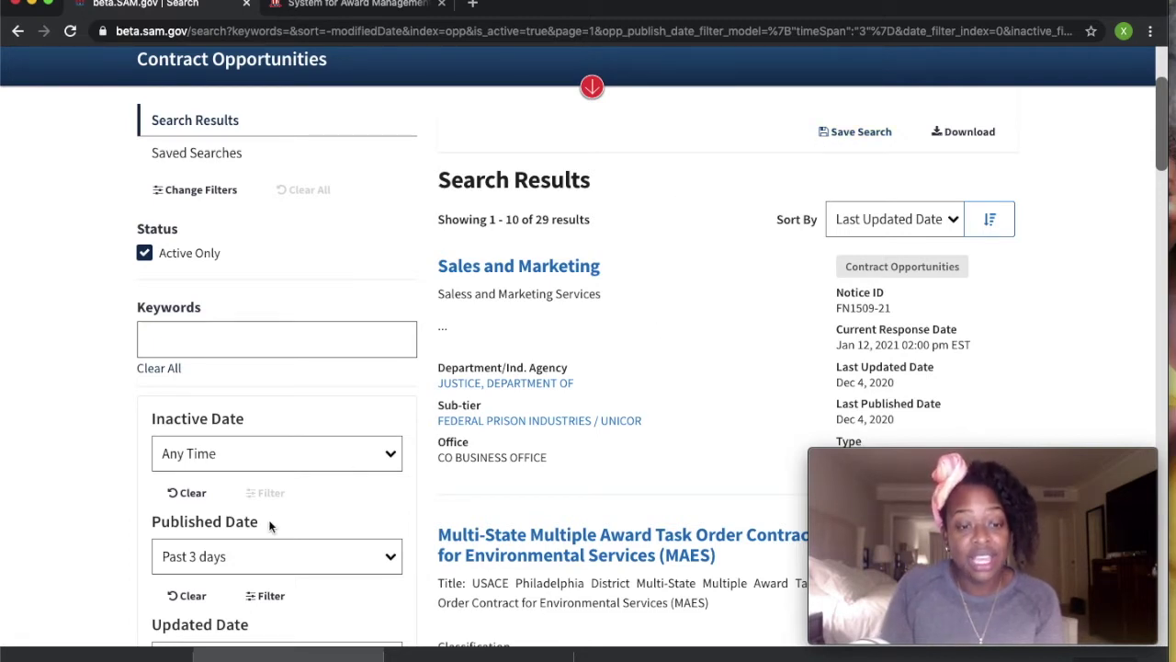
scroll(258, 557, "down", 5)
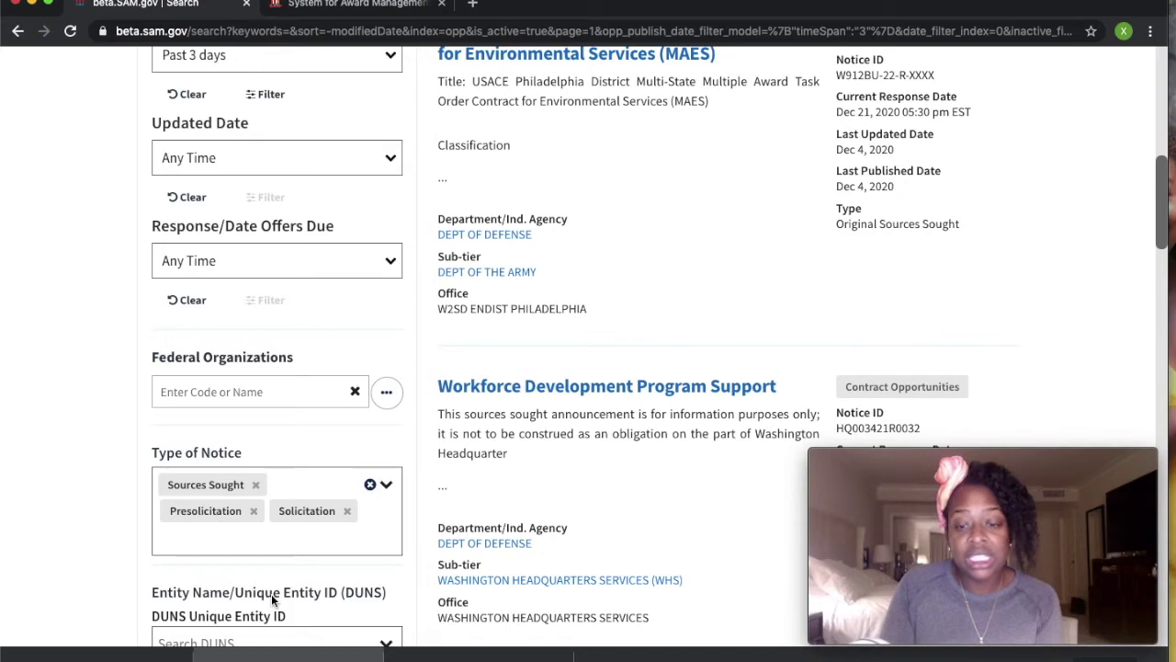
scroll(271, 594, "down", 4)
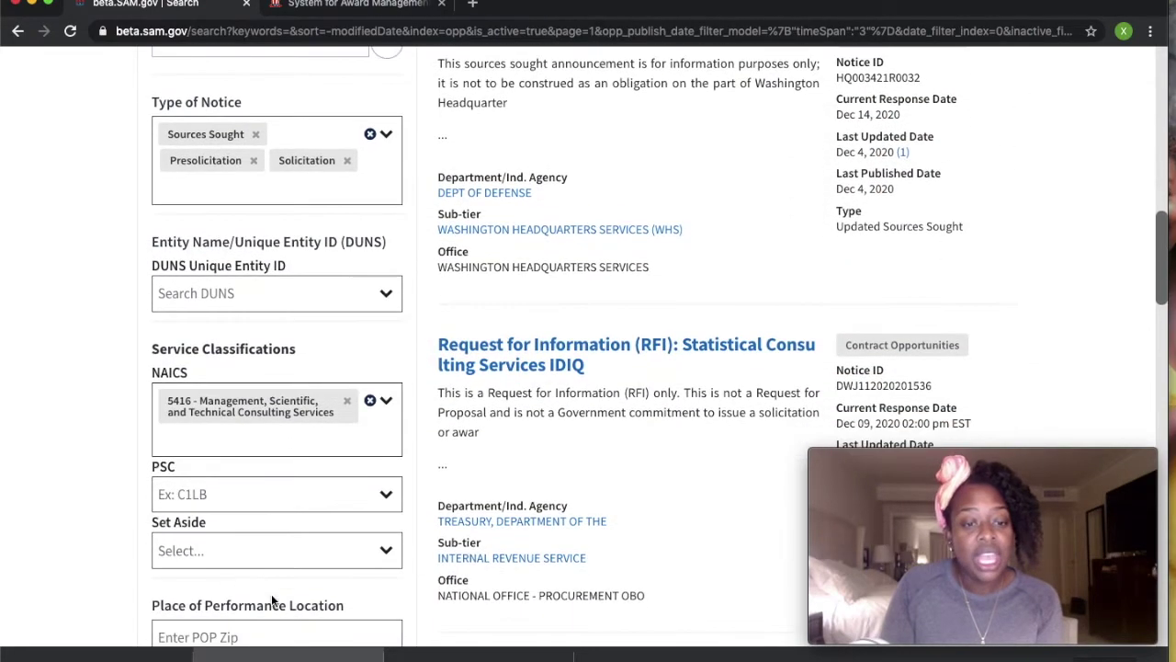
scroll(334, 391, "up", 10)
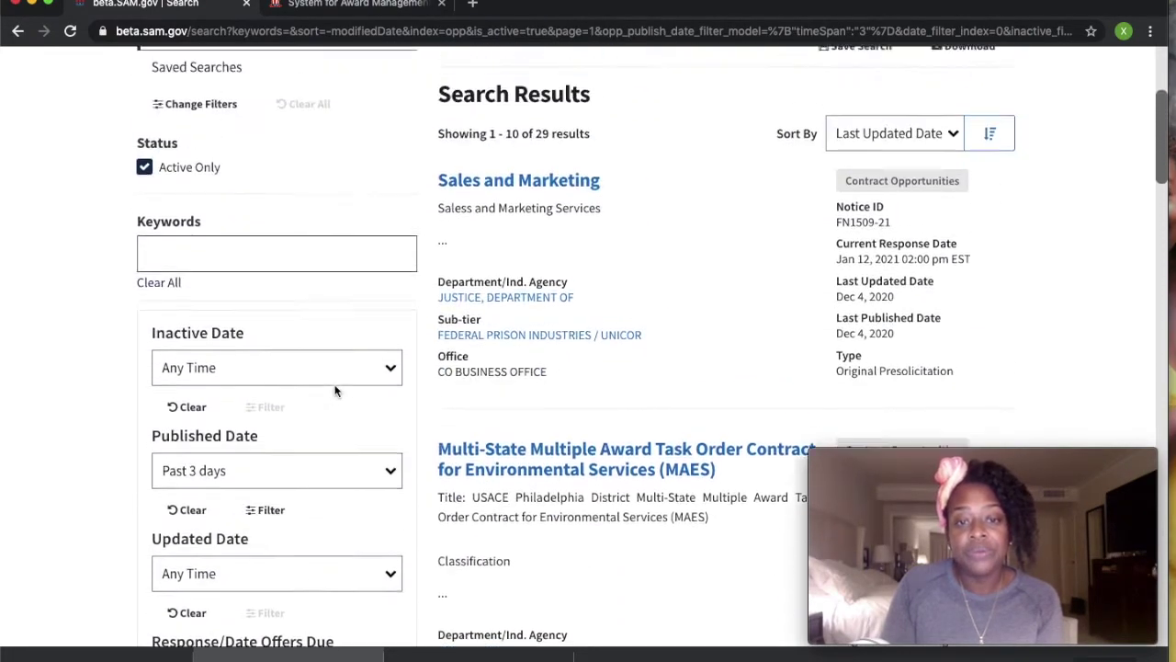
left_click(867, 293)
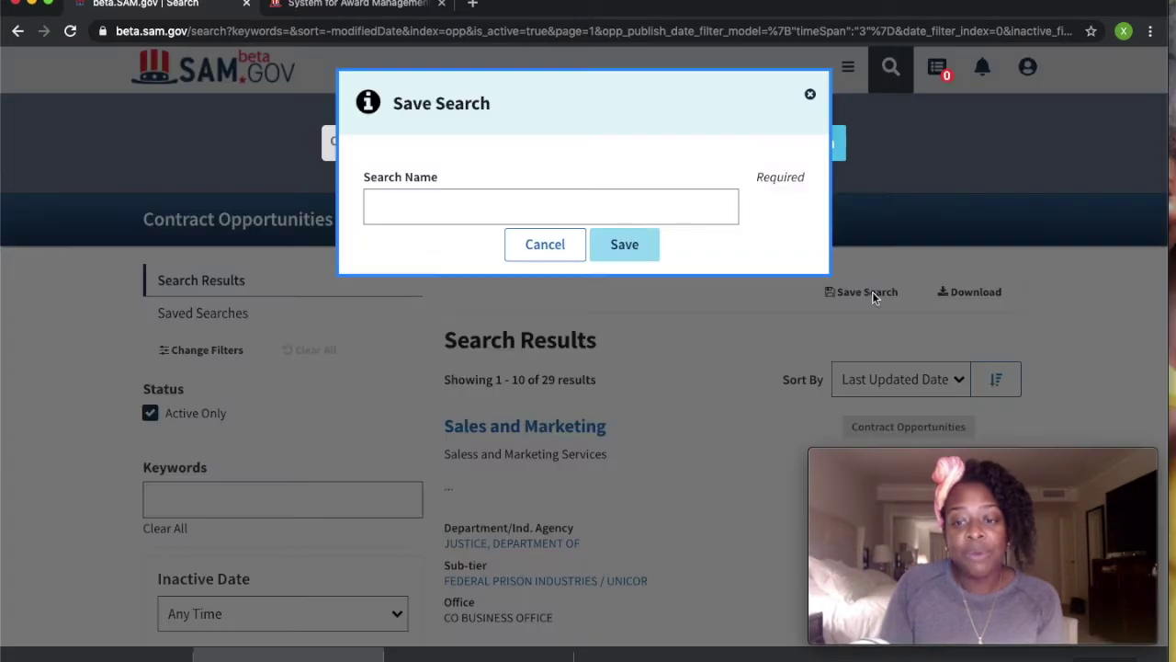
left_click(617, 207)
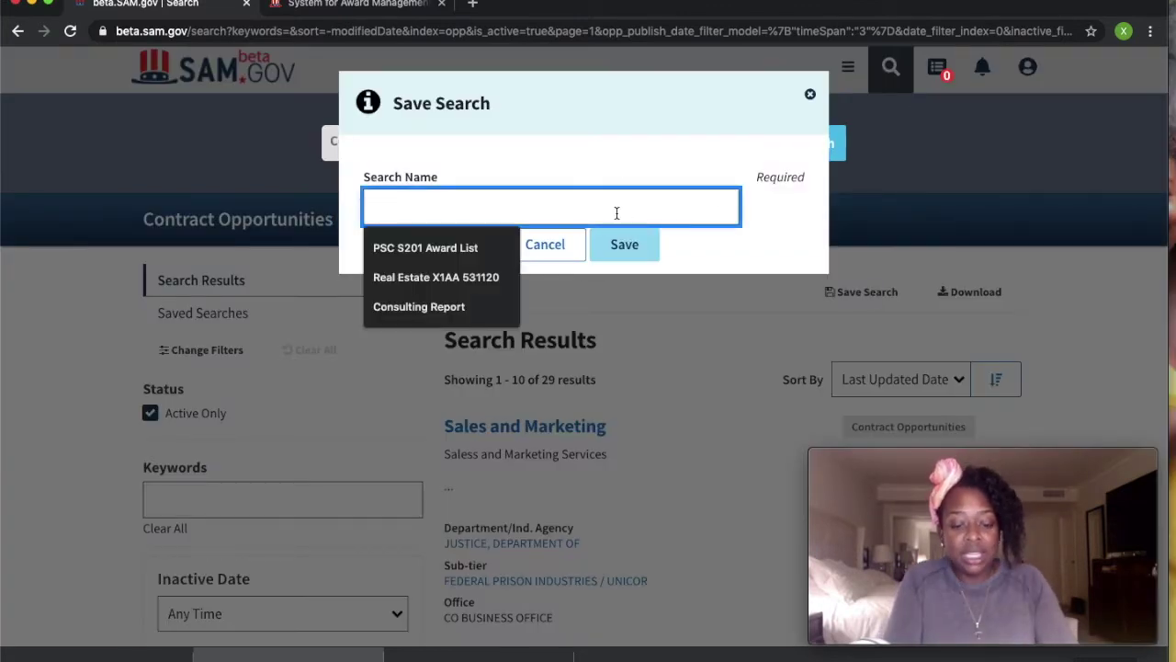
type("Consulting 3-day")
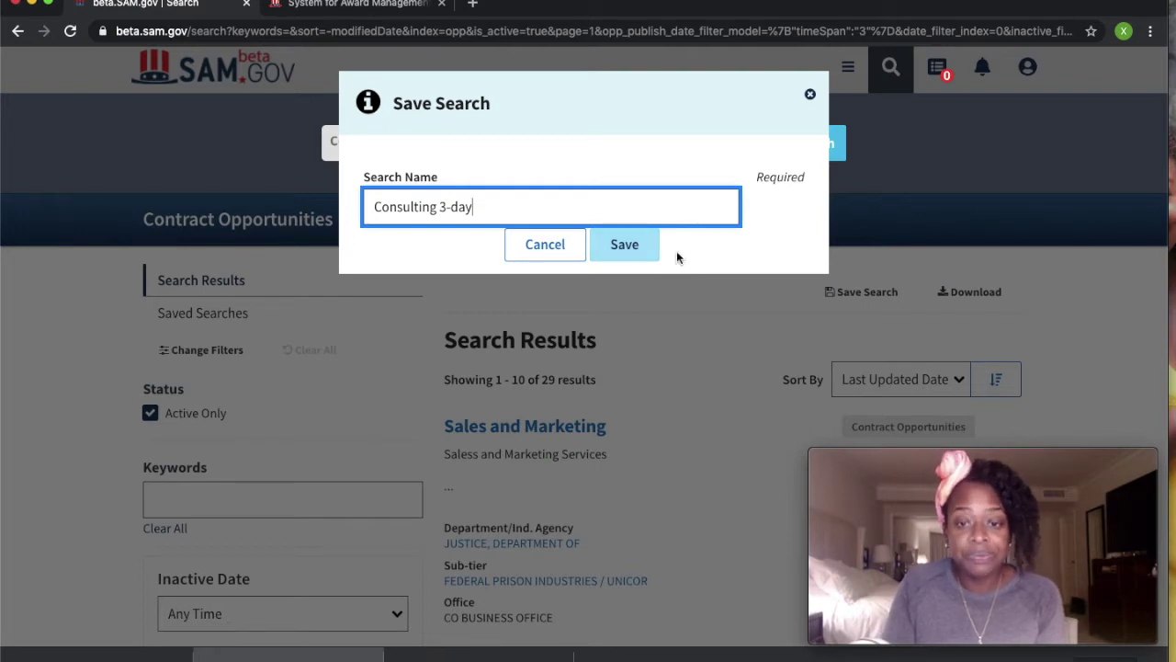
left_click(627, 256)
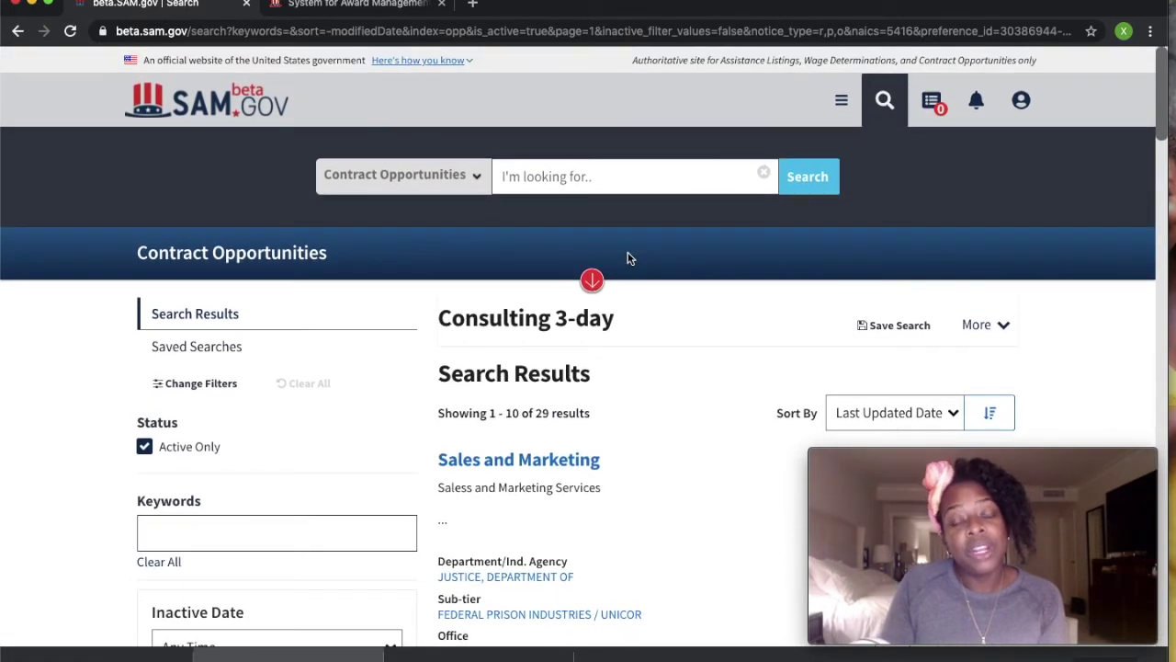
Step: Go to the saved searches in the Workspace and open the Consulting 3-day search
left_click(841, 103)
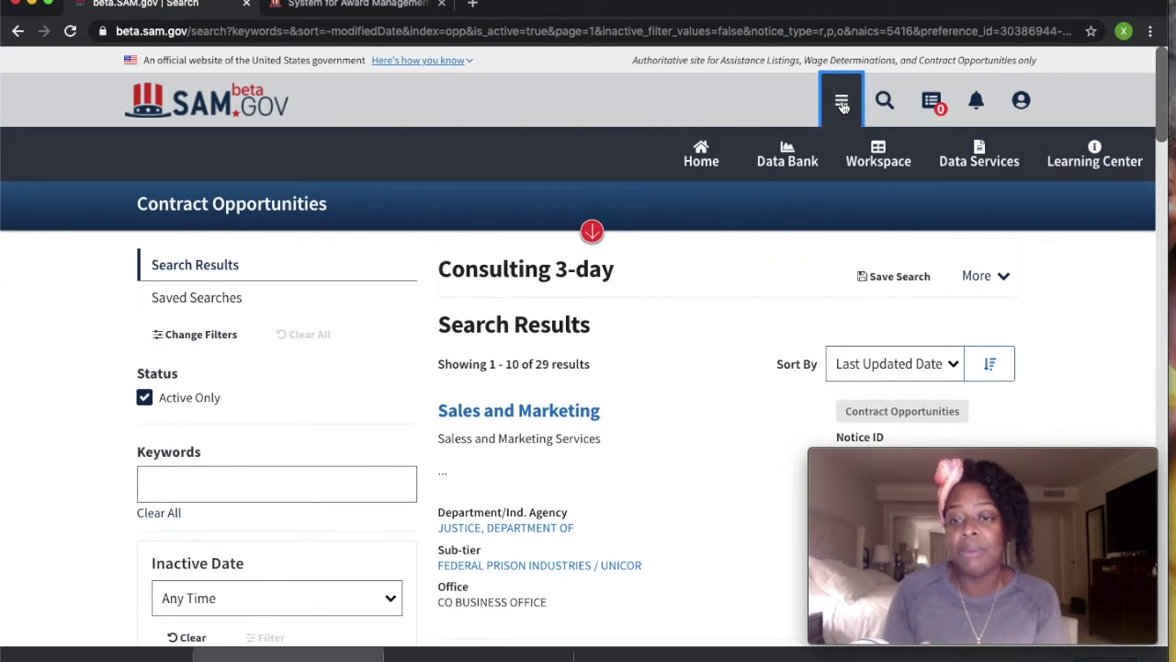
left_click(884, 161)
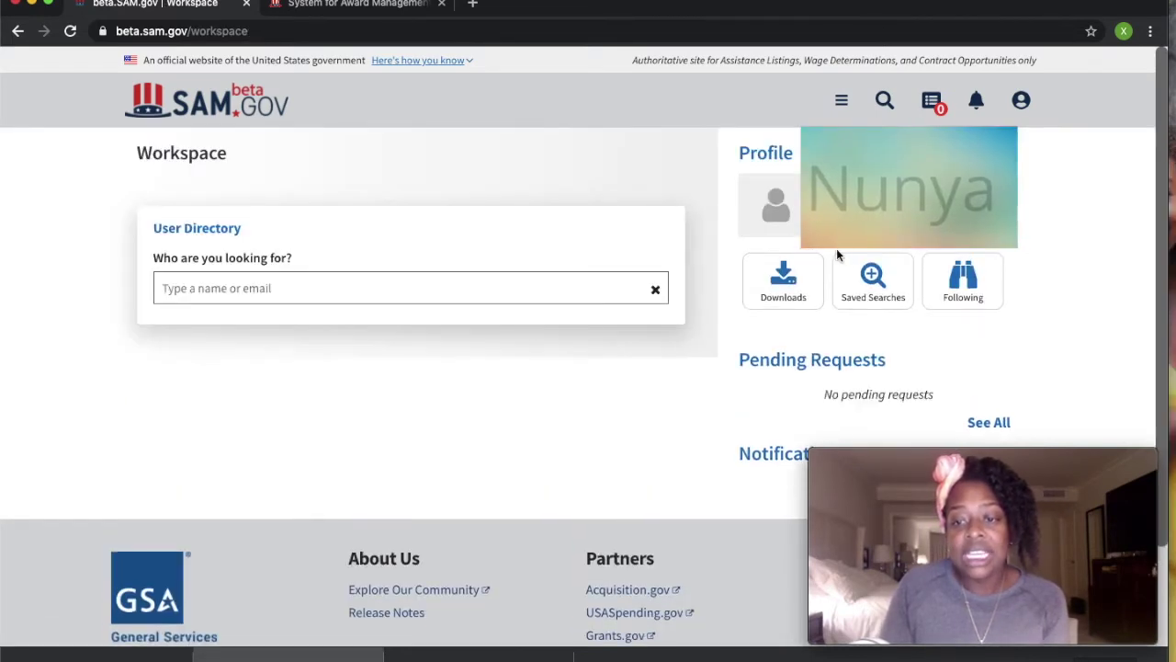
left_click(861, 289)
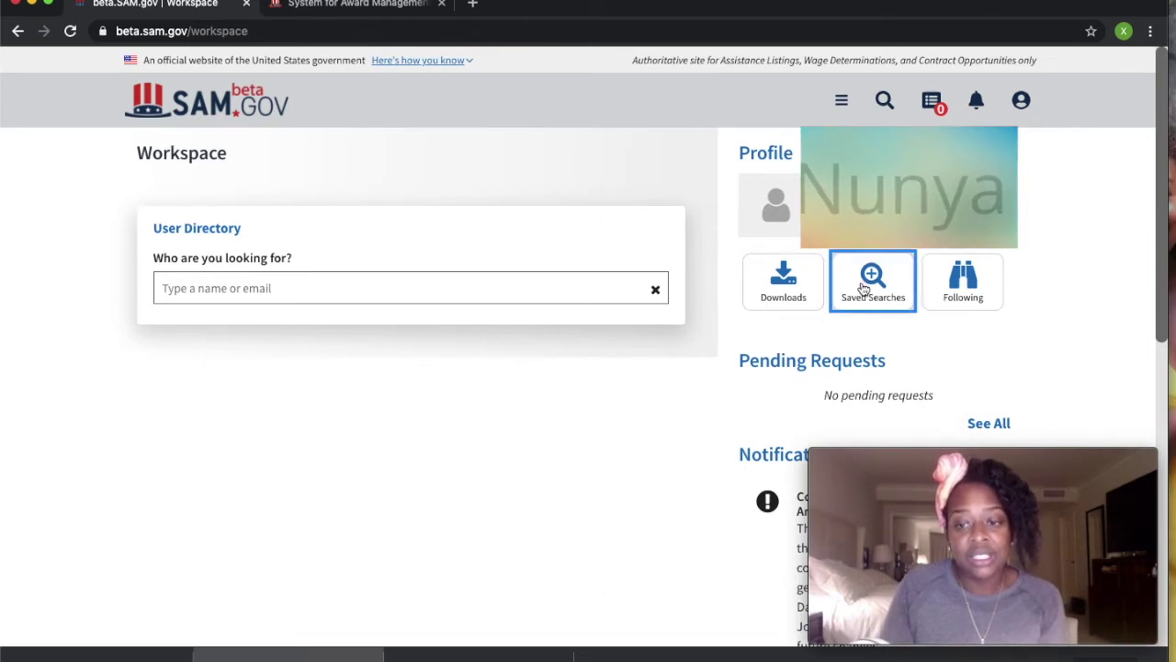
scroll(554, 411, "down", 5)
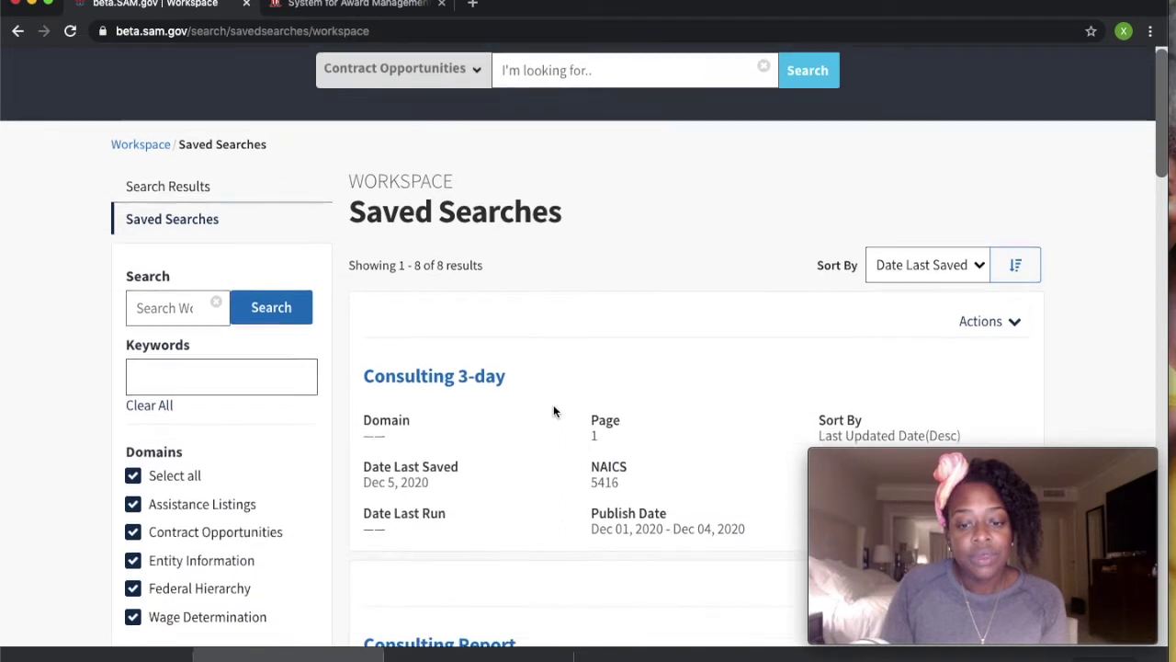
scroll(546, 404, "up", 1)
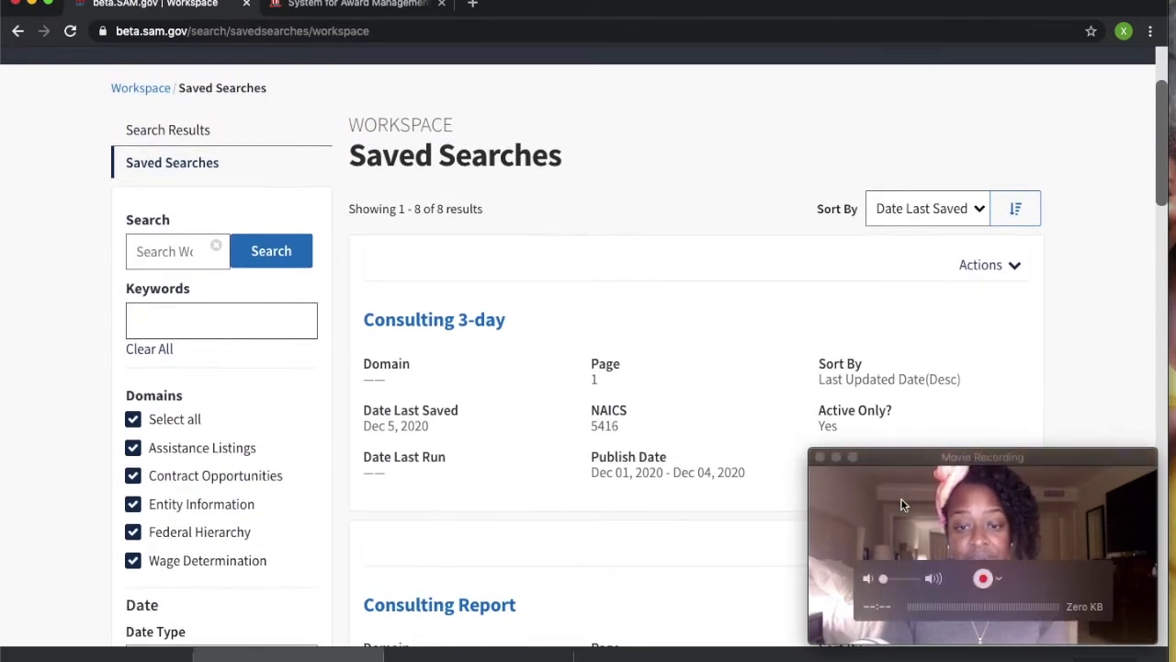
left_click(439, 328)
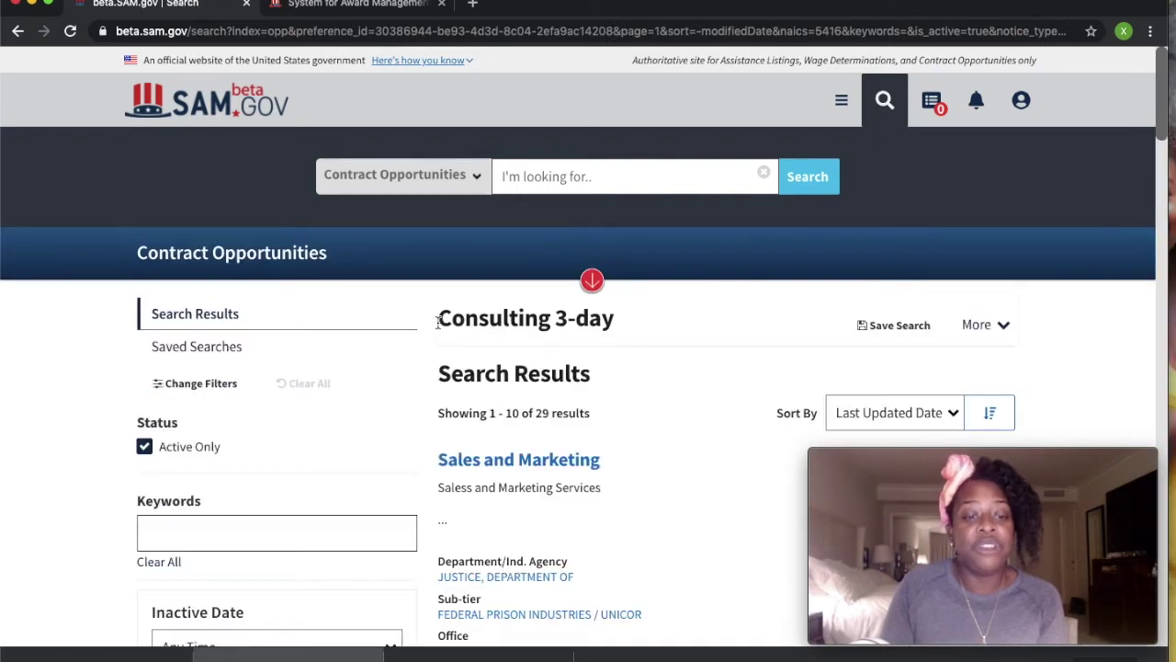
Step: Check the reopened search's custom published date range and set Published Date to Past 3 days
scroll(398, 395, "down", 5)
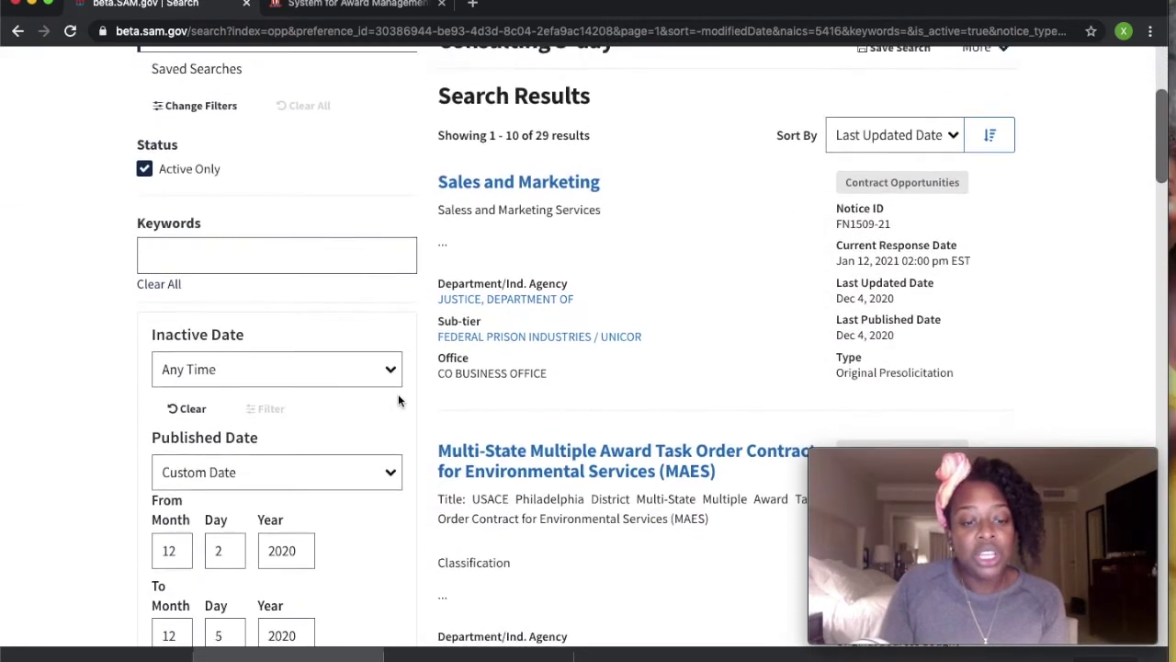
scroll(399, 401, "up", 1)
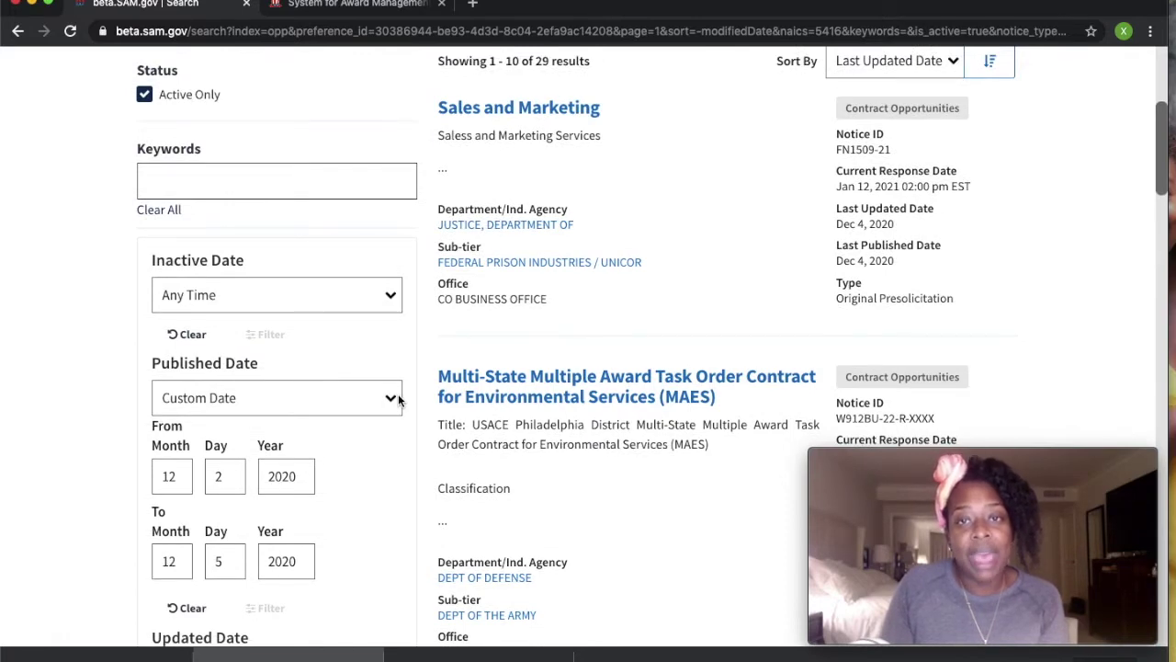
scroll(398, 397, "down", 3)
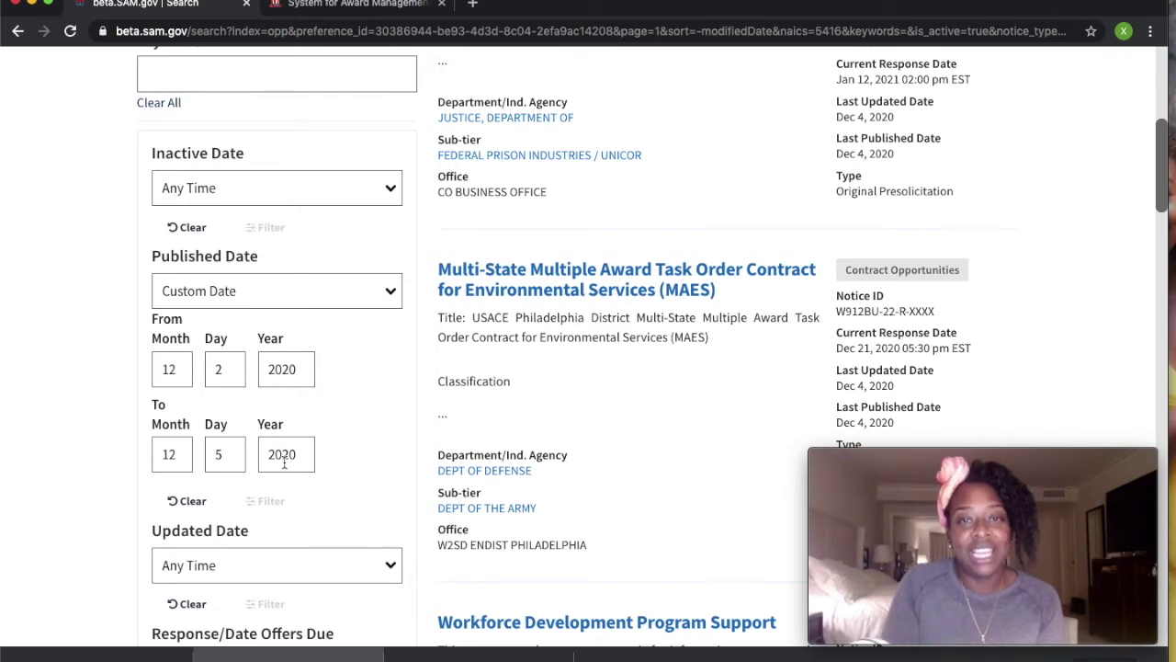
scroll(284, 464, "up", 3)
scroll(284, 464, "up", 3)
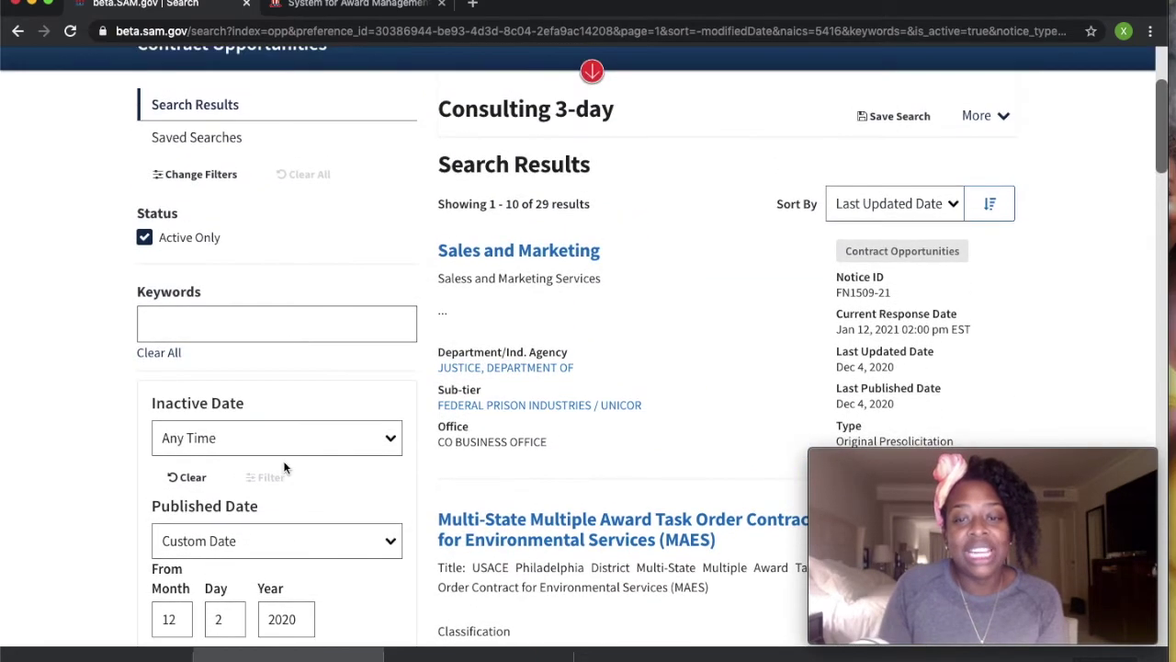
scroll(284, 464, "down", 5)
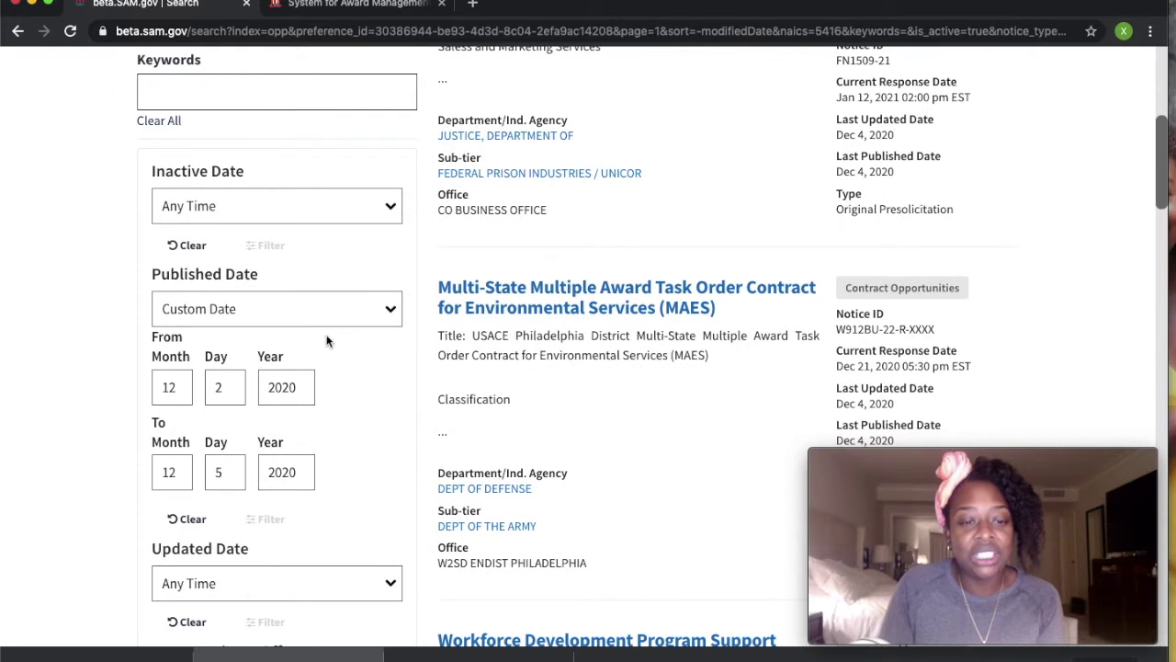
left_click(342, 314)
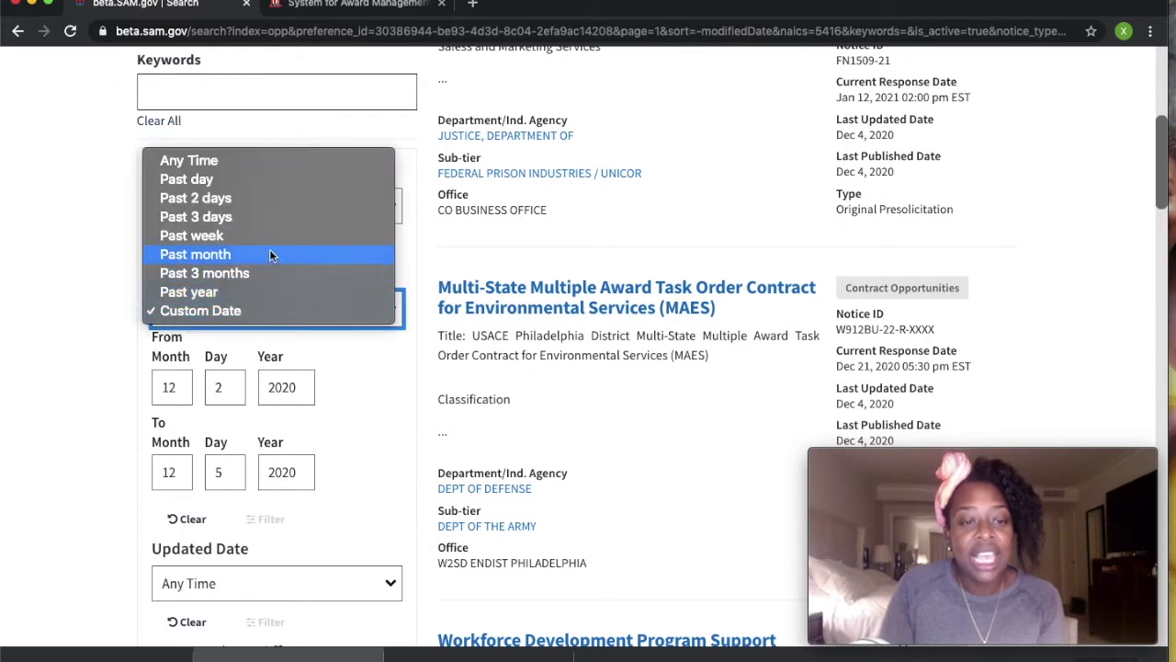
left_click(264, 216)
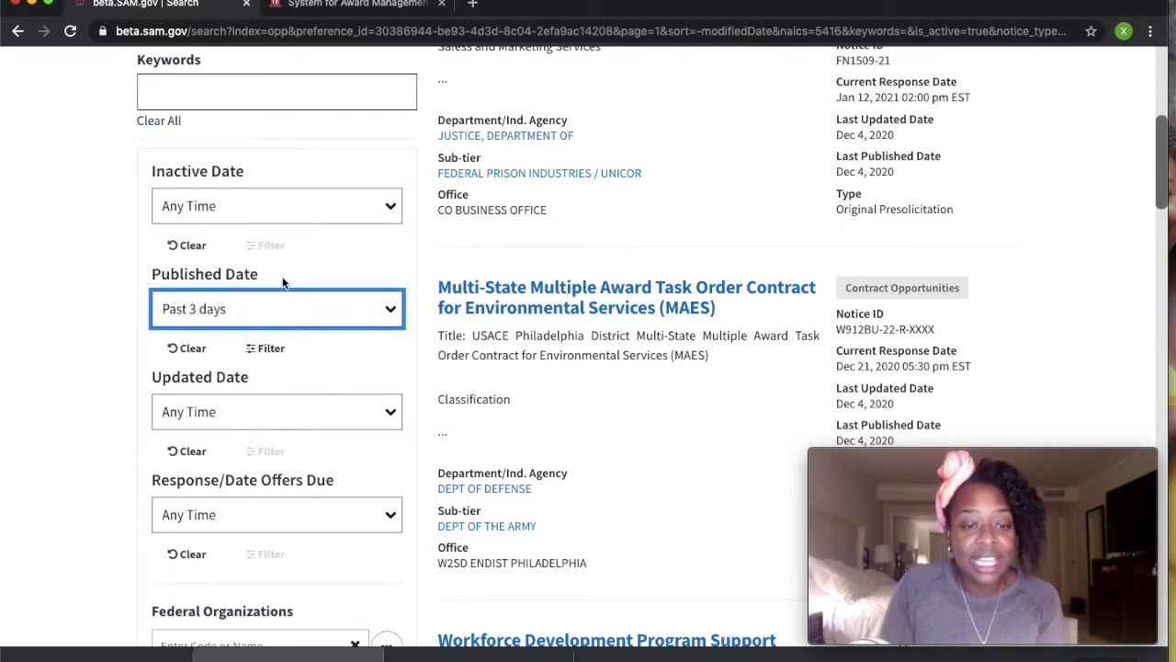
scroll(306, 357, "up", 5)
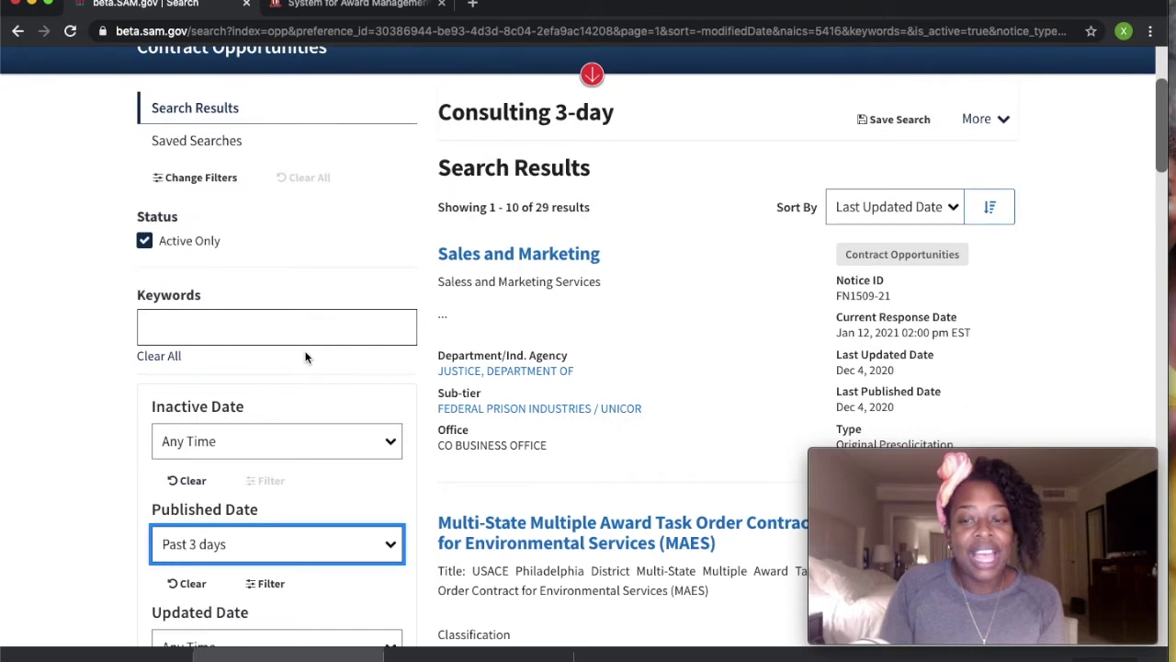
scroll(281, 446, "down", 2)
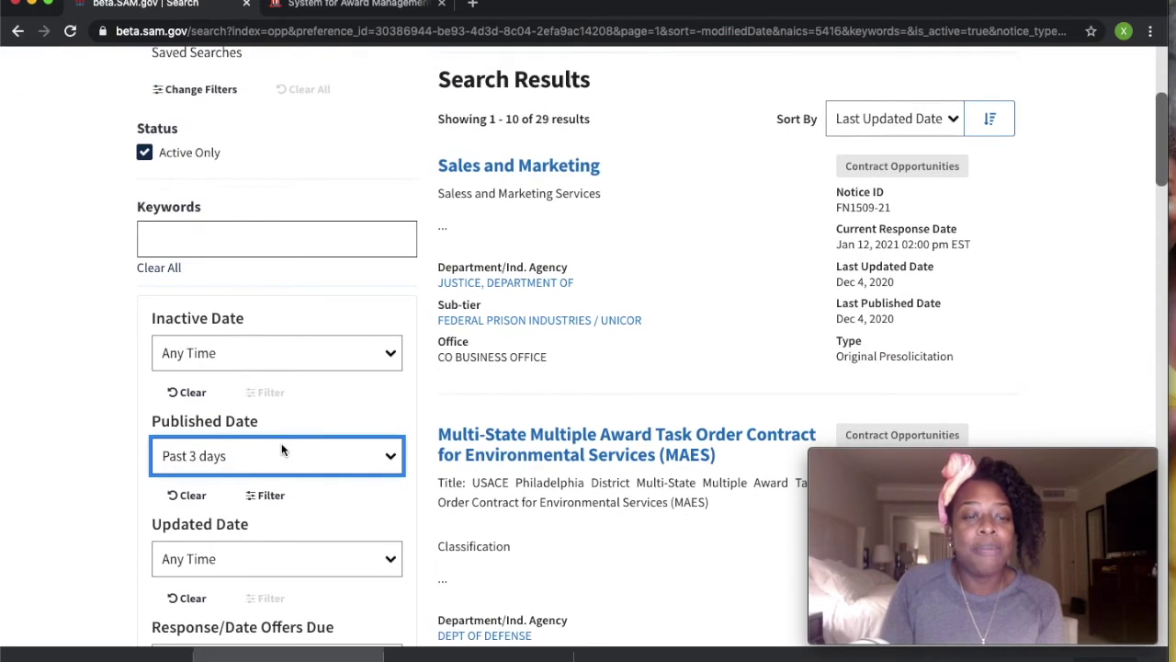
scroll(281, 446, "down", 8)
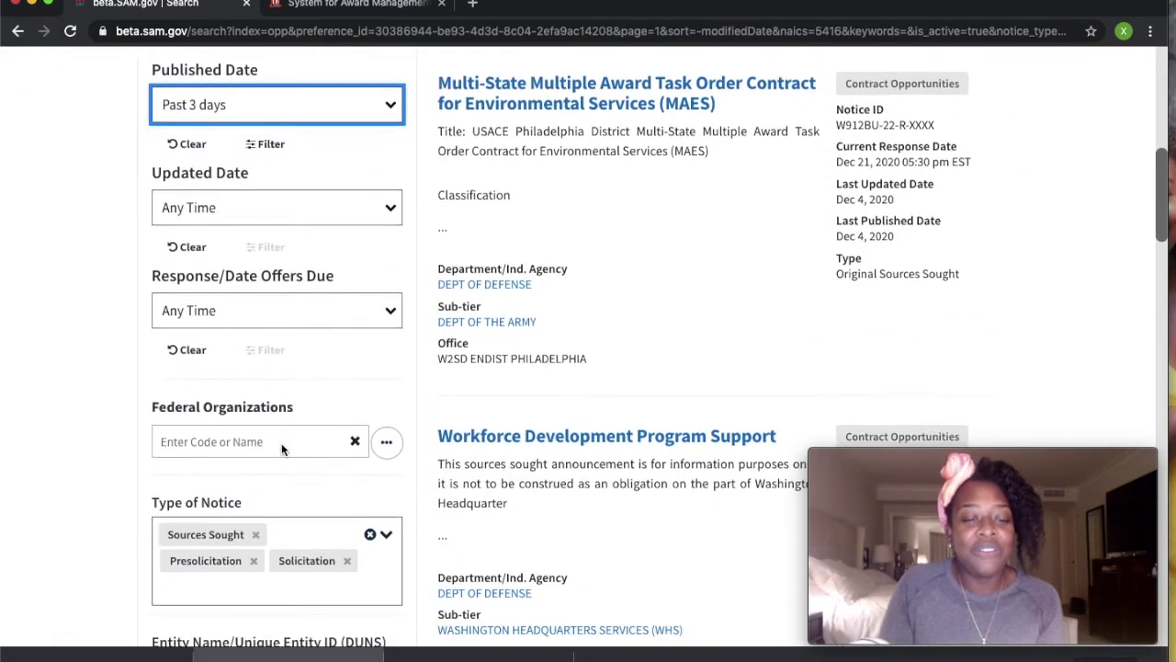
scroll(281, 448, "down", 1)
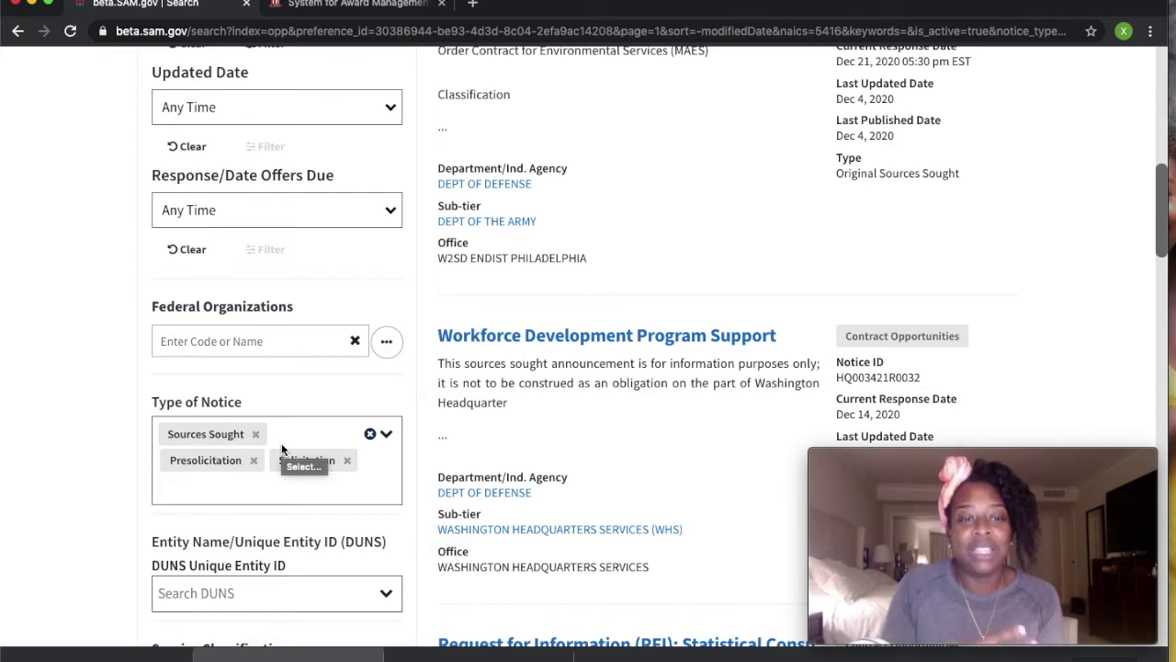
Step: Review the Consulting 3-day search results and check the options for saving the search
scroll(281, 443, "up", 6)
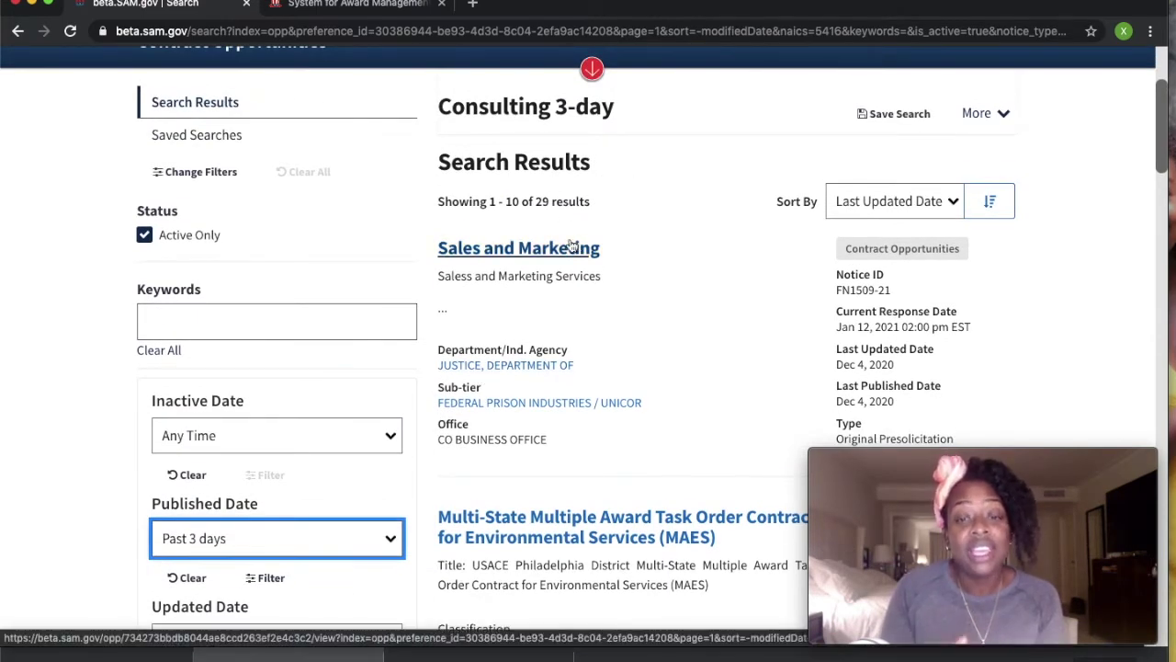
scroll(570, 245, "down", 1)
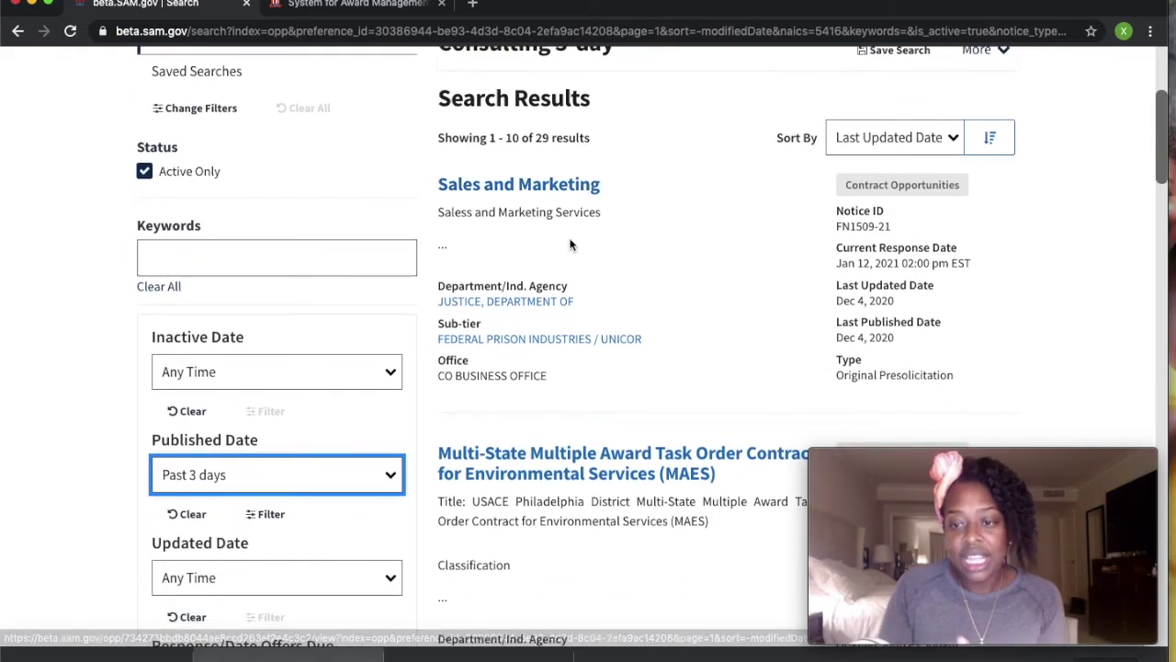
scroll(570, 245, "up", 2)
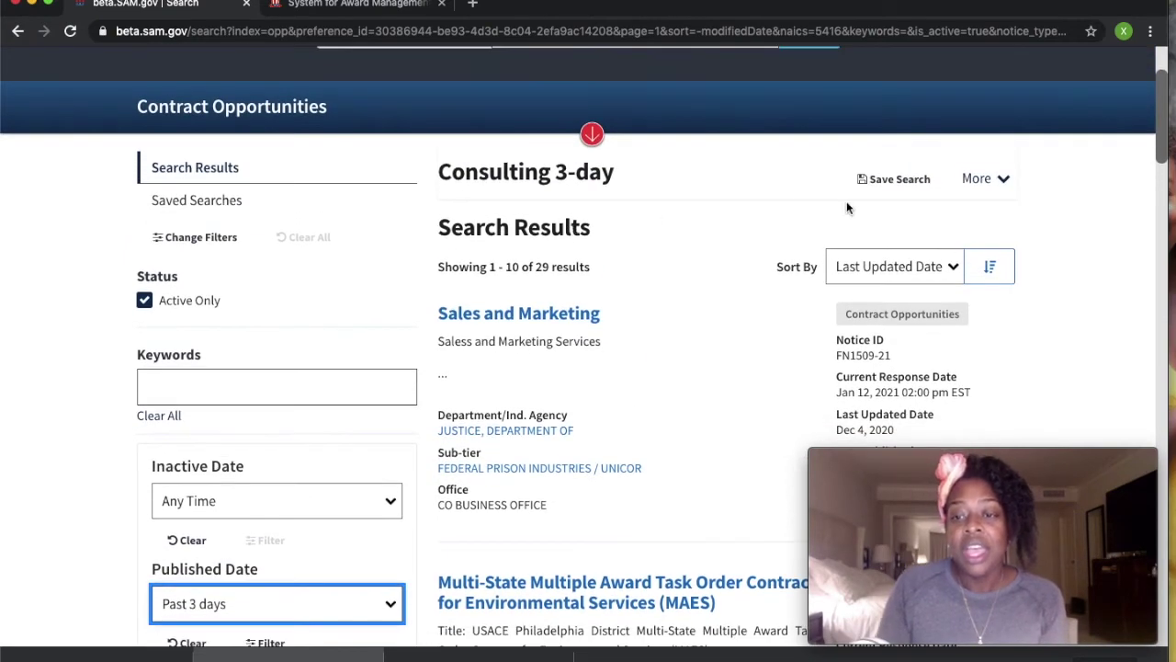
left_click(1004, 181)
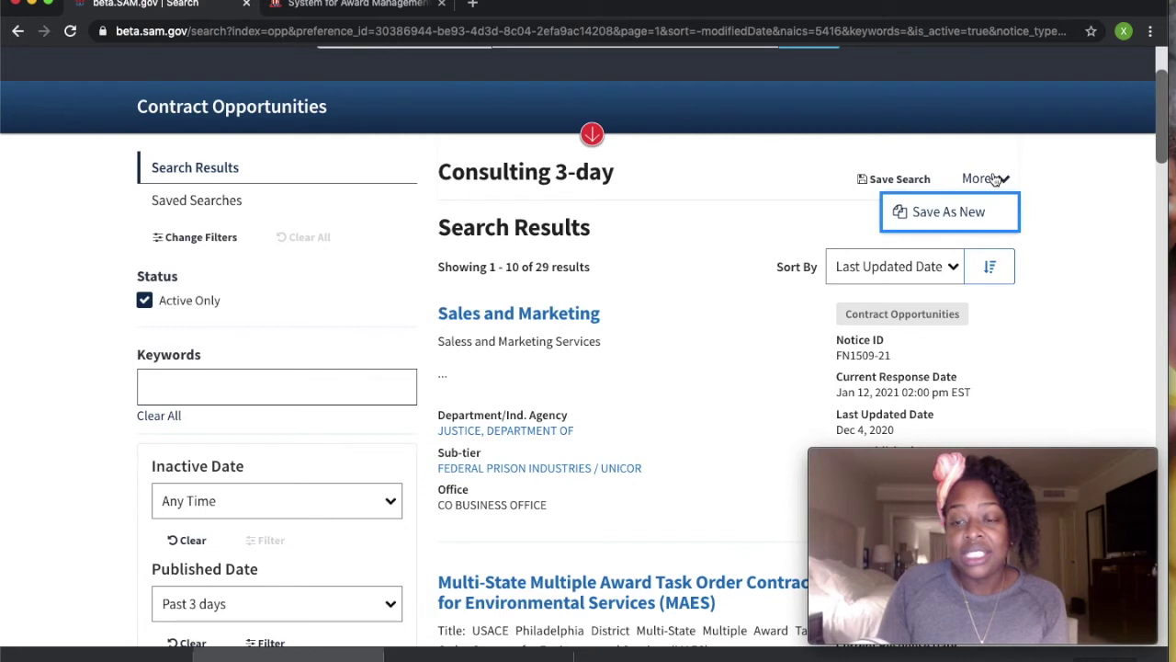
left_click(1053, 217)
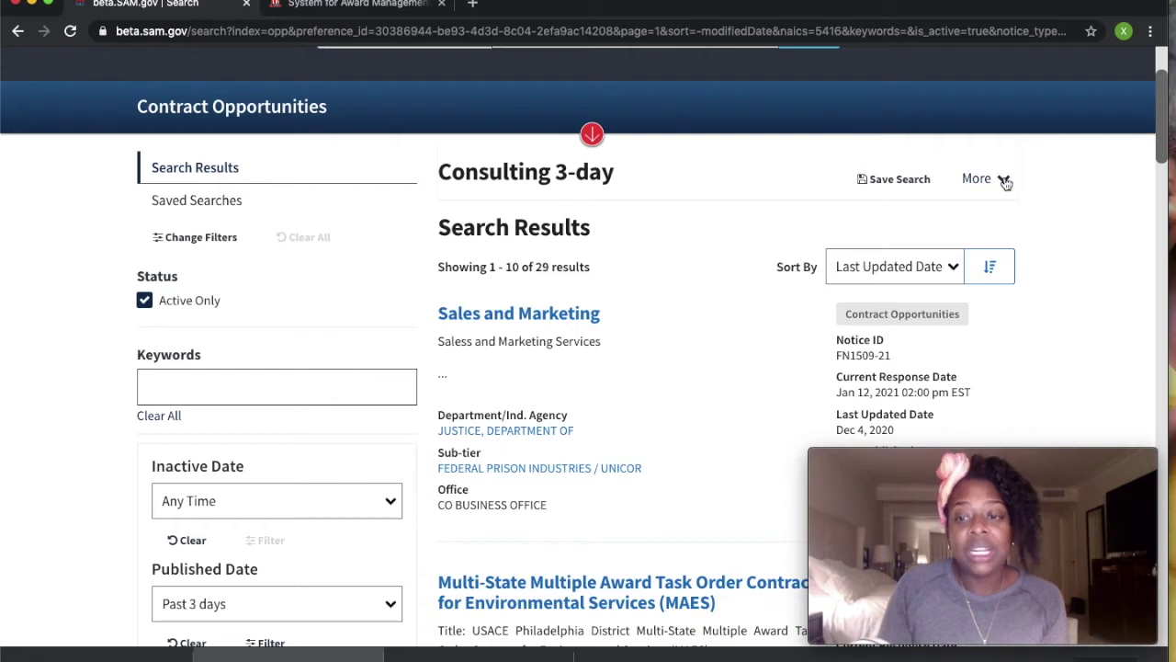
scroll(1015, 197, "down", 1)
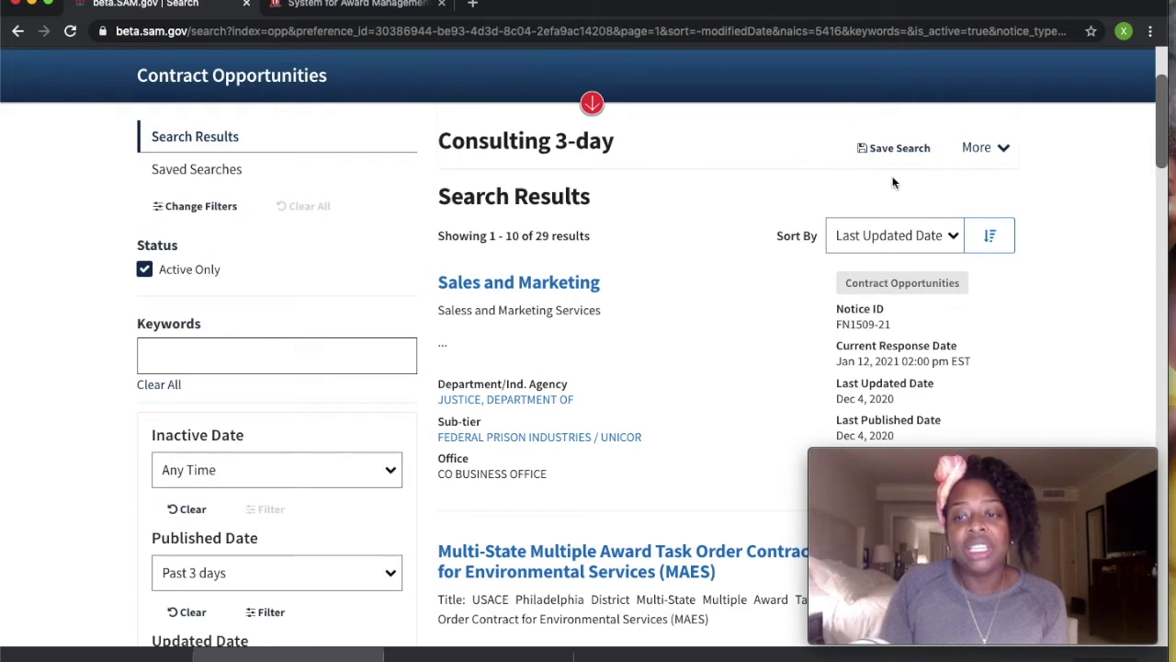
left_click(1008, 149)
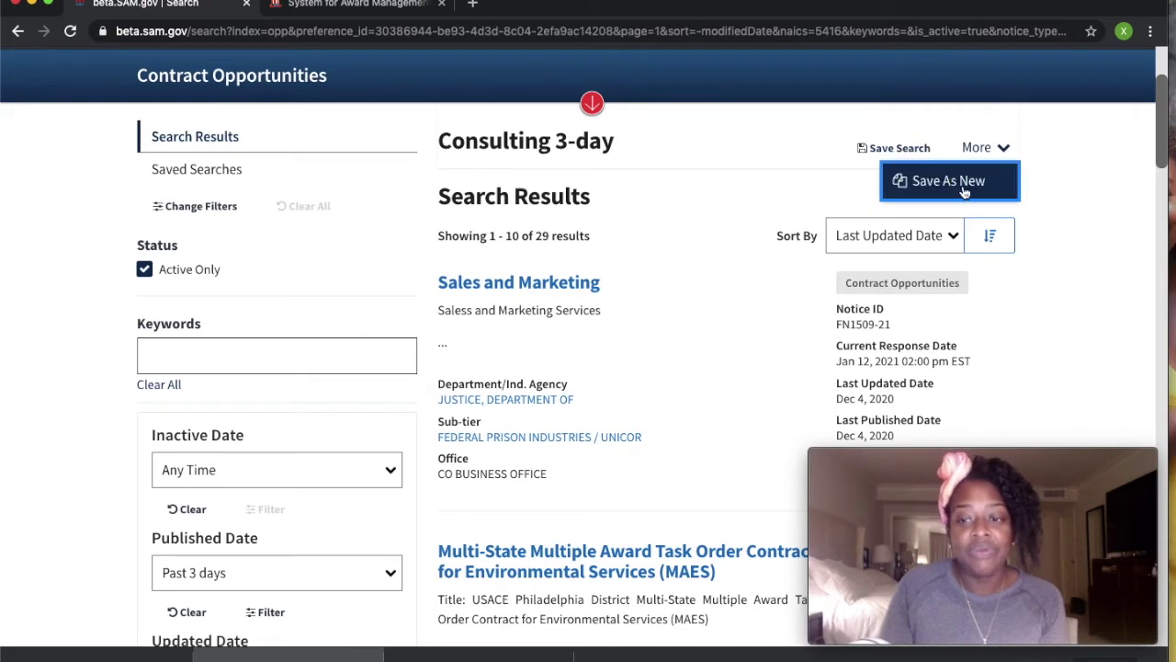
left_click(695, 273)
Step: Apply the Past 3 days published date filter and recheck the additional options for the Consulting 3-day search
scroll(373, 485, "down", 1)
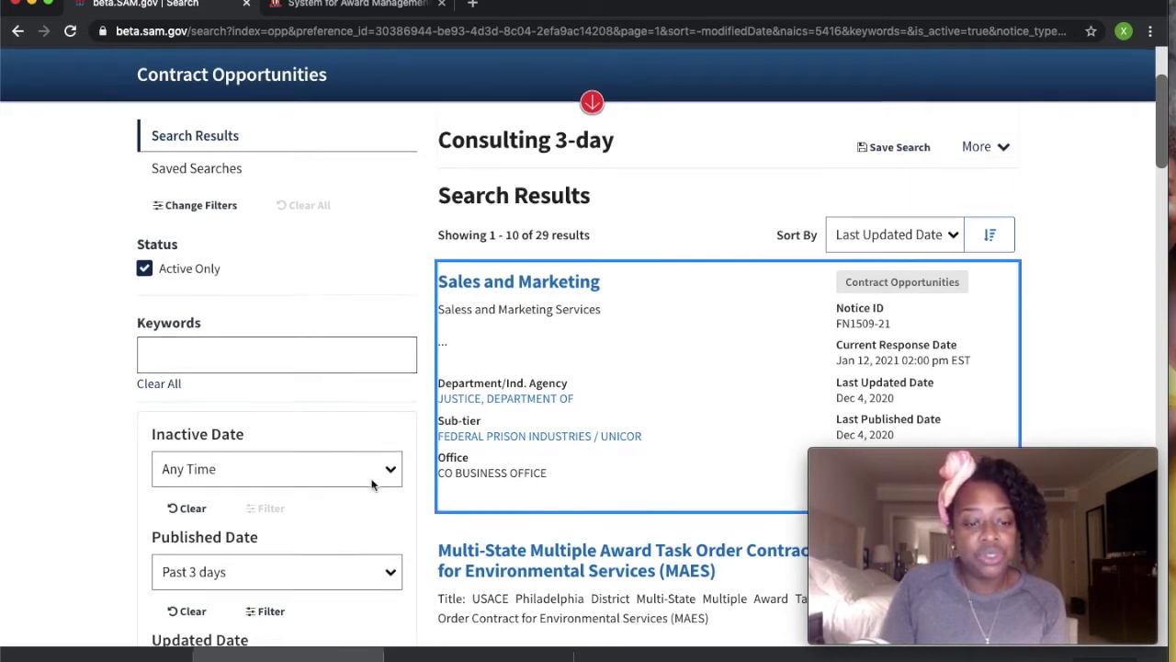
scroll(372, 485, "down", 1)
left_click(269, 549)
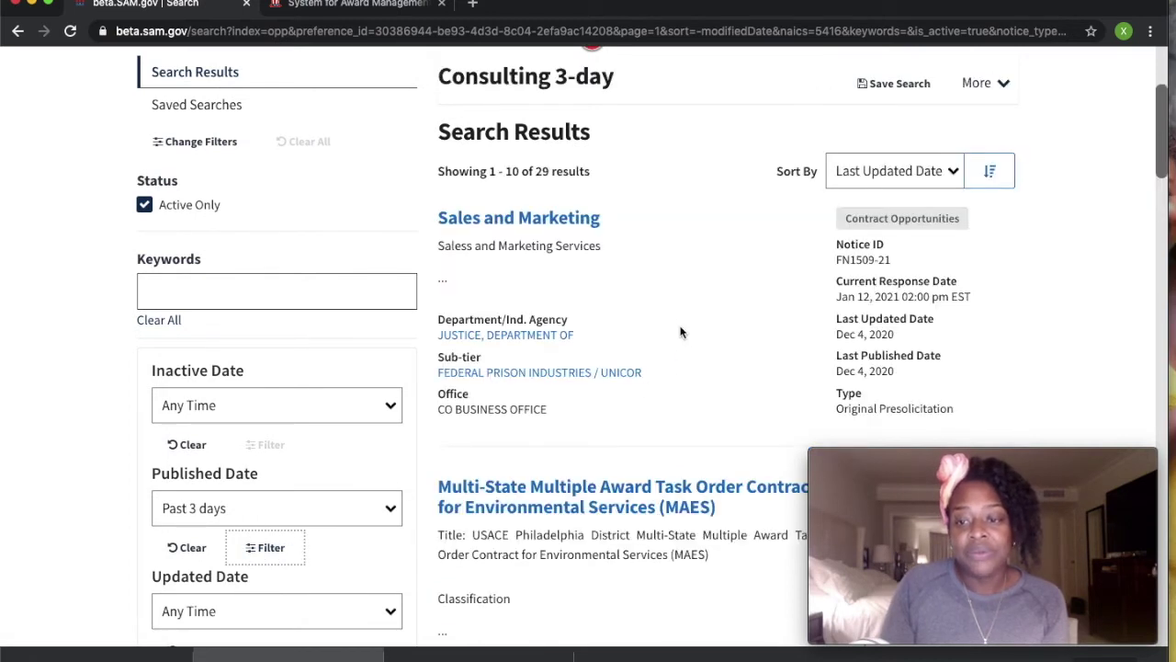
left_click(977, 112)
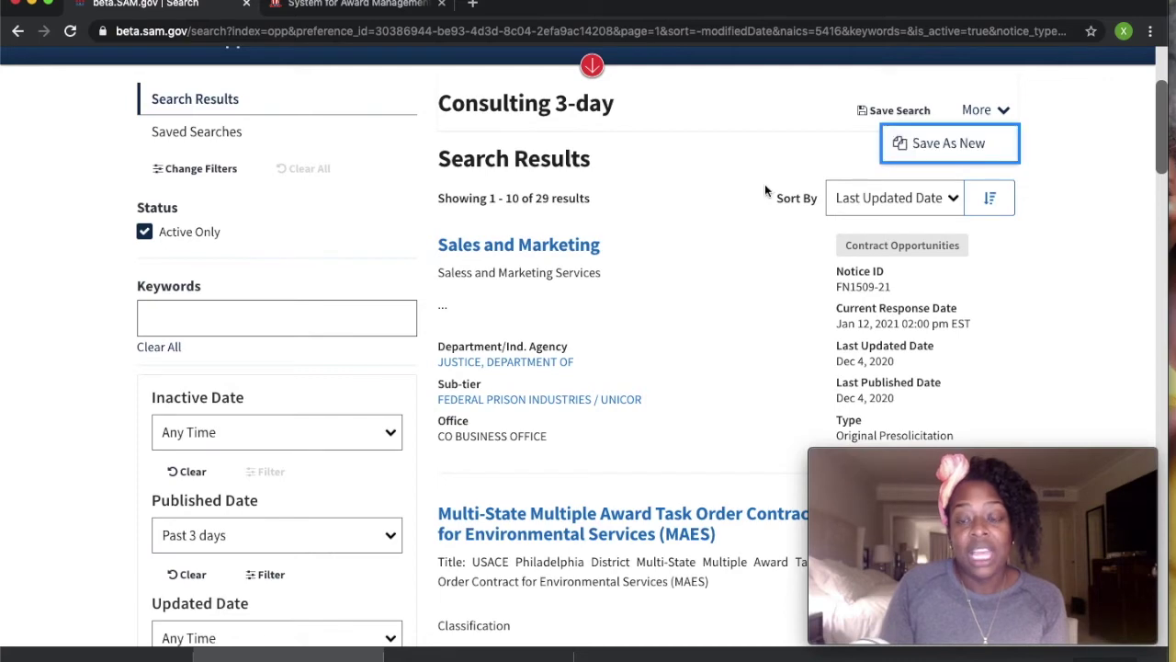
Step: Go to the Workspace and open the list of saved searches
scroll(765, 184, "up", 3)
left_click(842, 100)
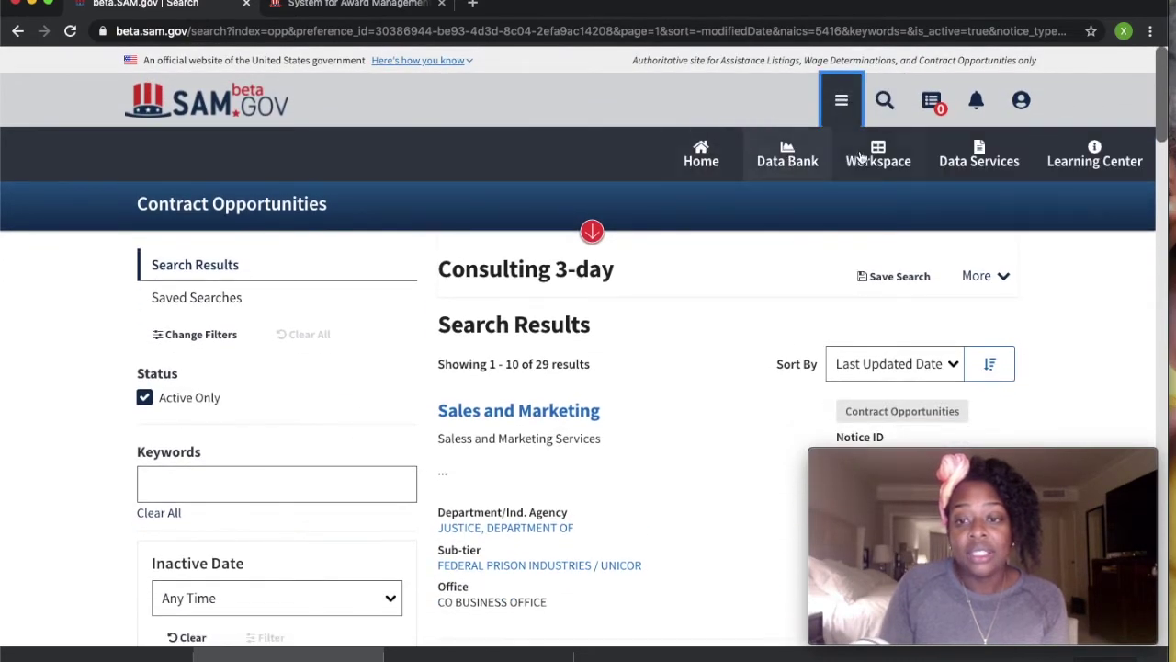
left_click(888, 153)
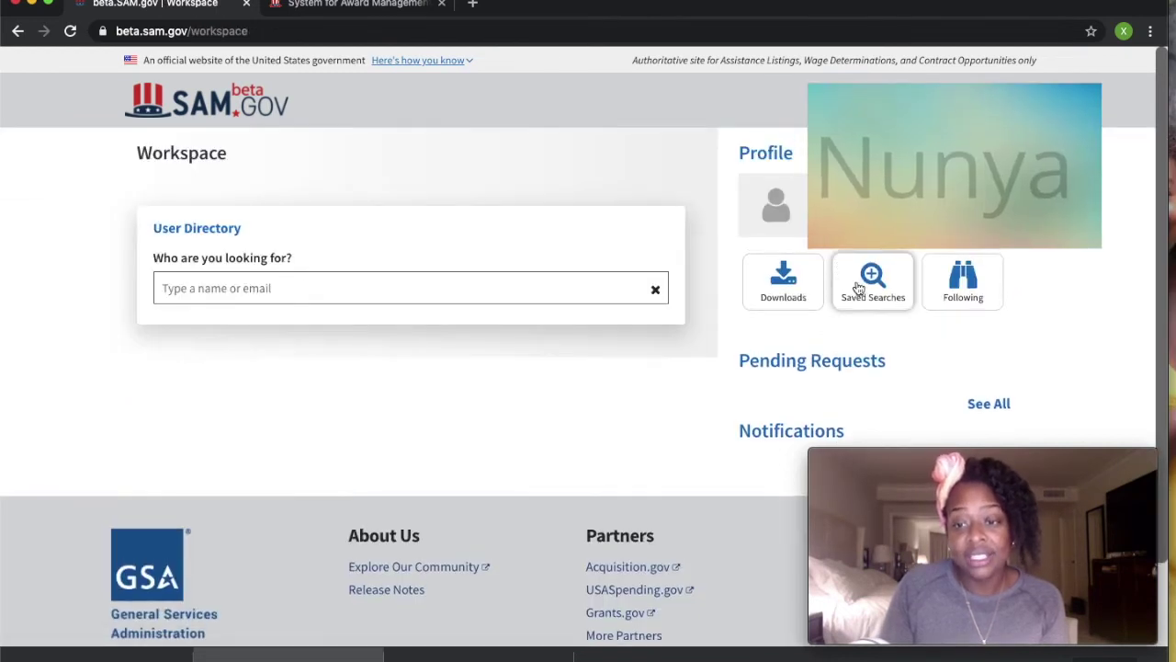
left_click(873, 280)
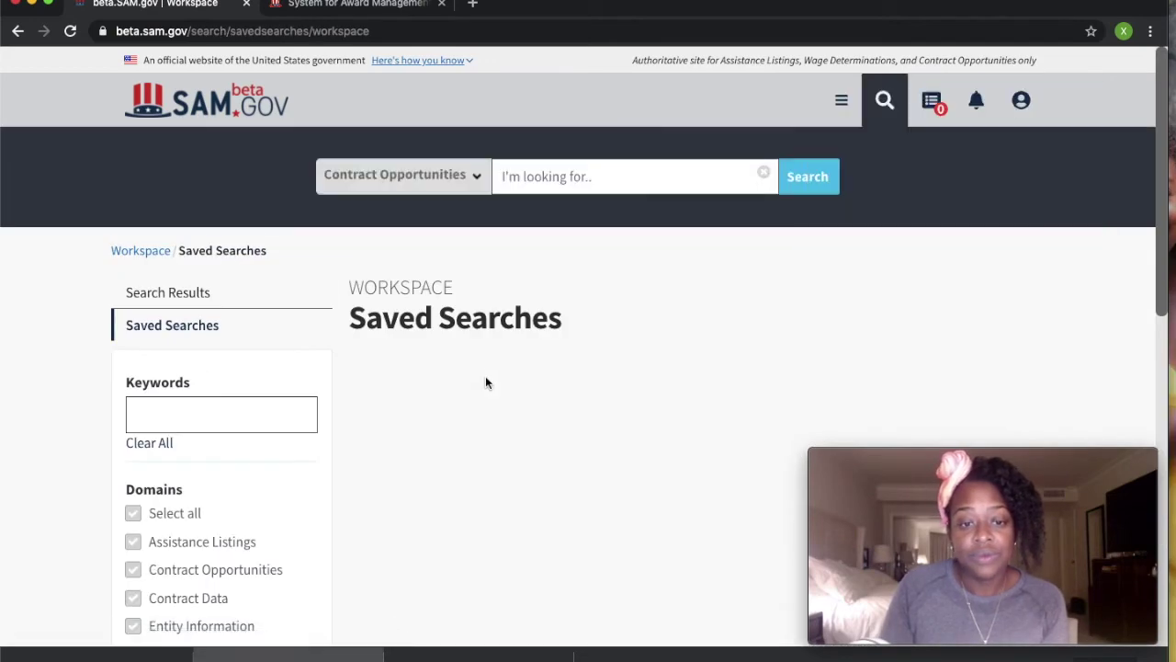
Step: Check the Consulting 3-day saved search's details and the actions available for it
scroll(487, 382, "down", 2)
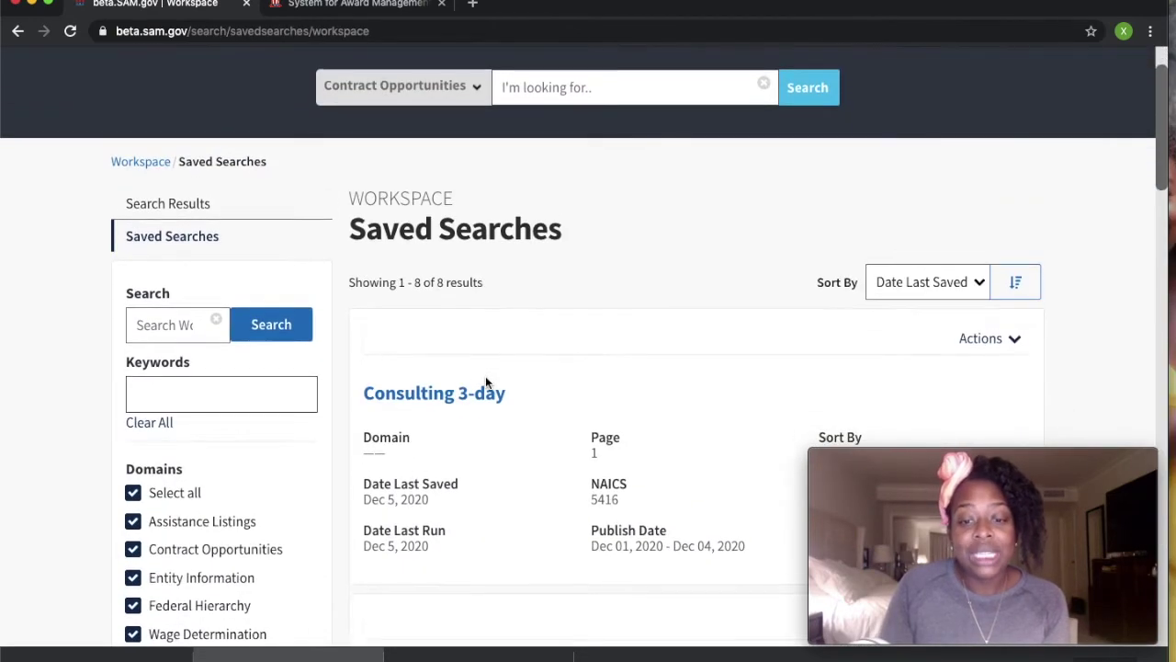
scroll(487, 382, "down", 1)
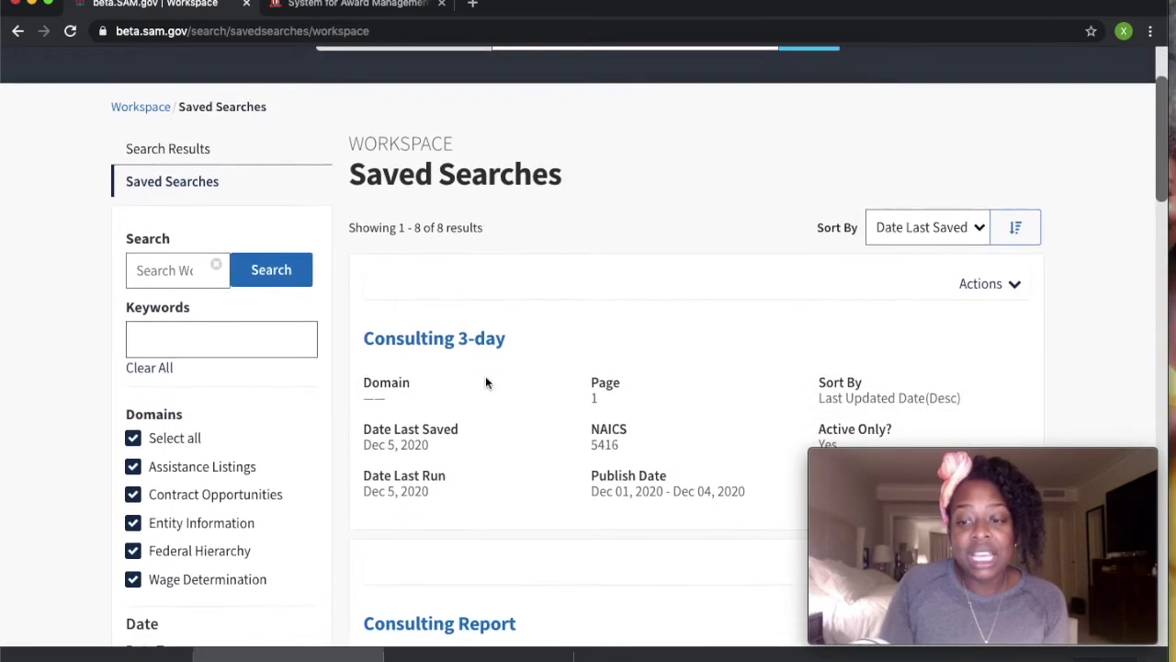
left_click(1015, 286)
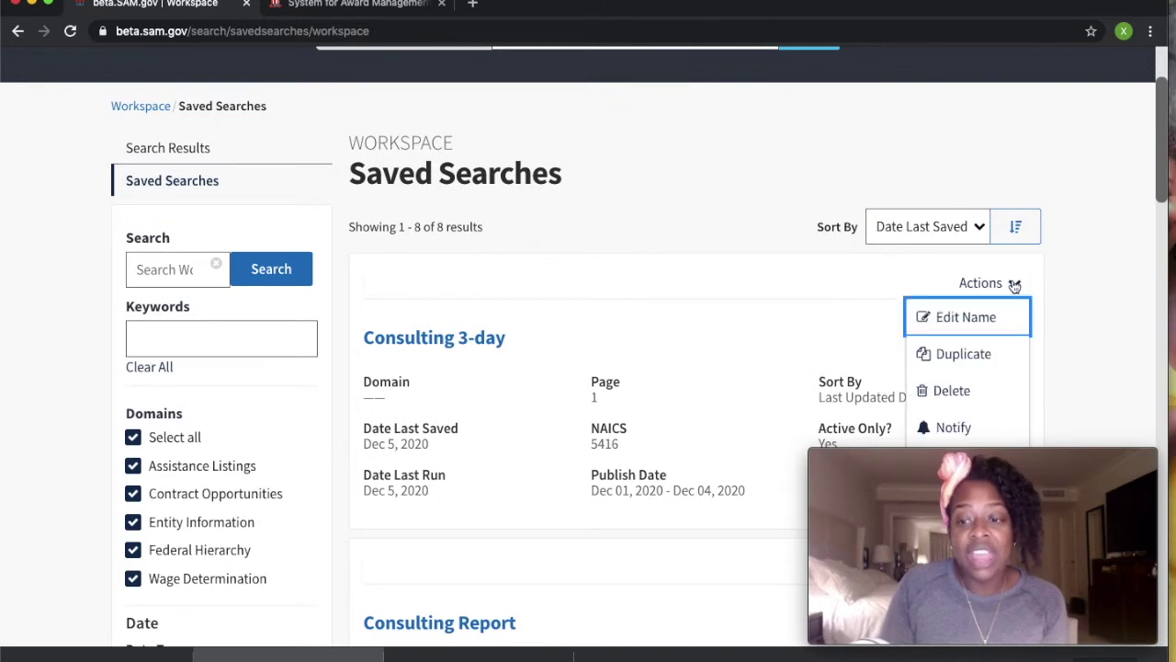
scroll(951, 372, "down", 1)
scroll(951, 372, "down", 2)
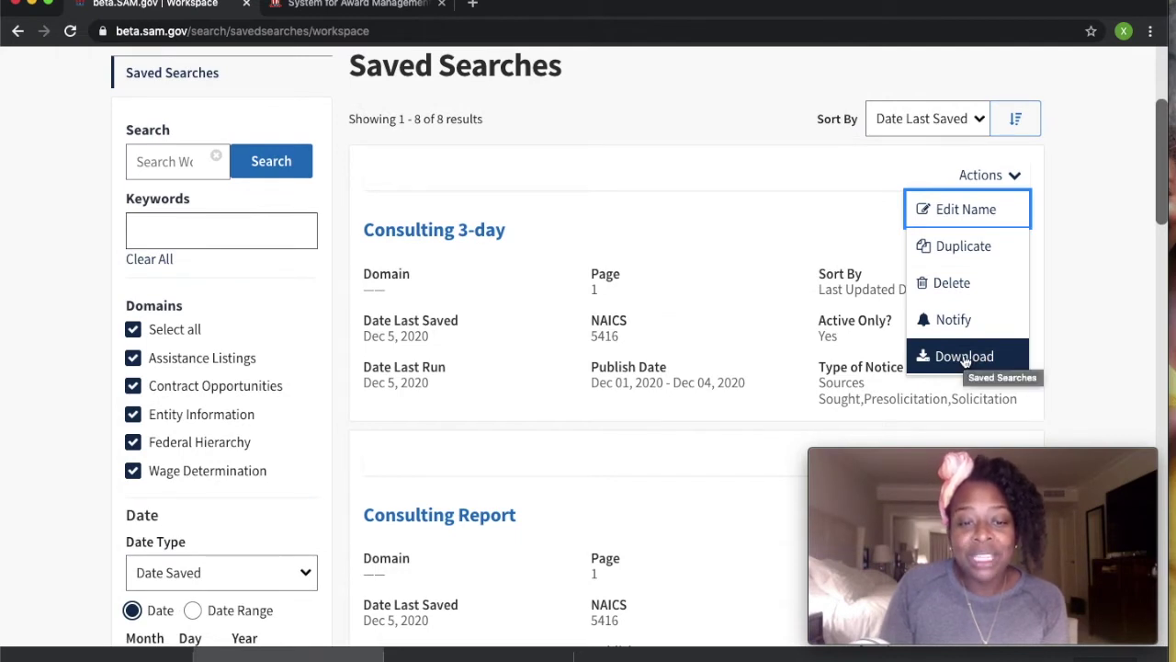
left_click(721, 279)
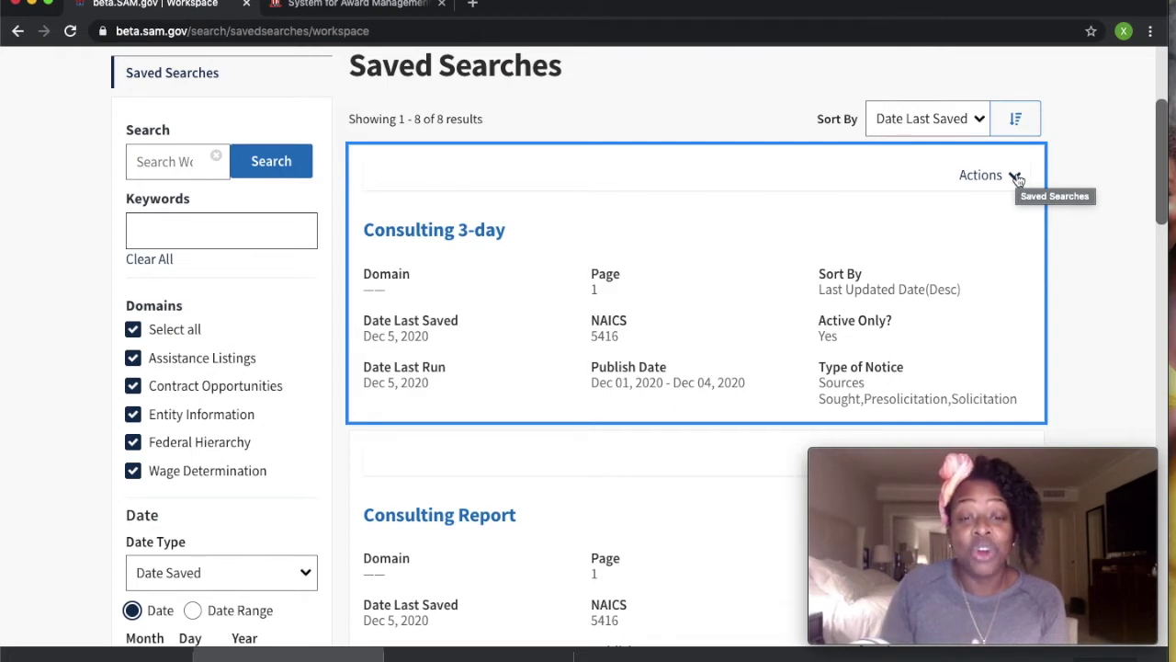
Step: Run a new Contract Opportunities search without keywords and collapse the introduction and search tips above the results
scroll(714, 198, "up", 3)
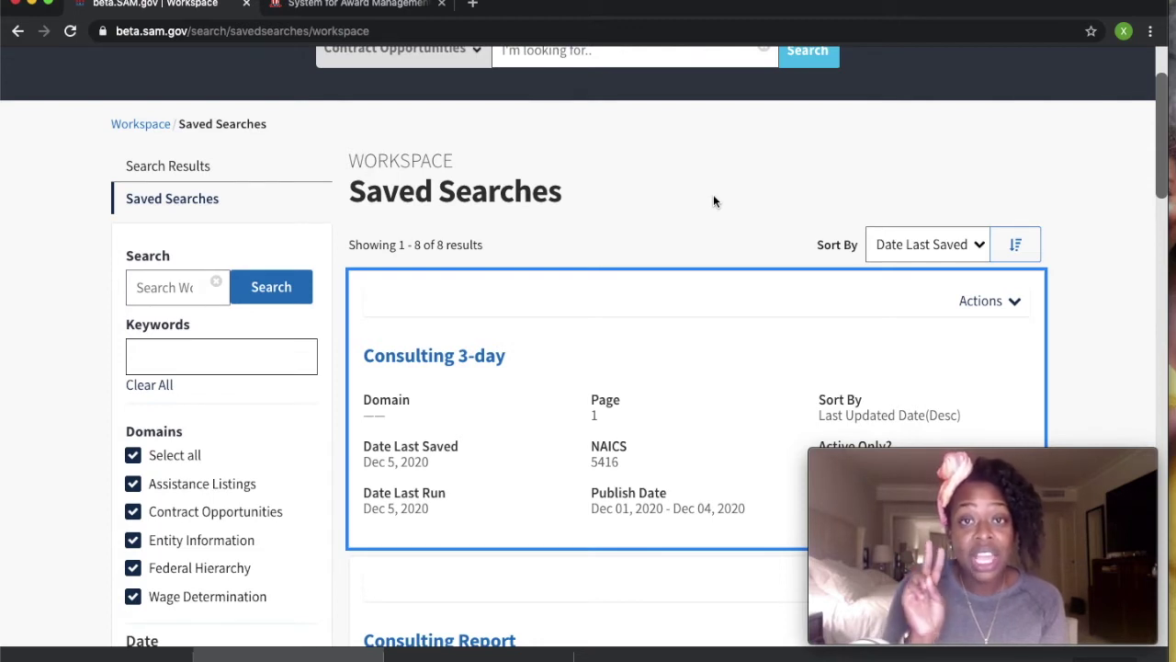
scroll(640, 306, "up", 2)
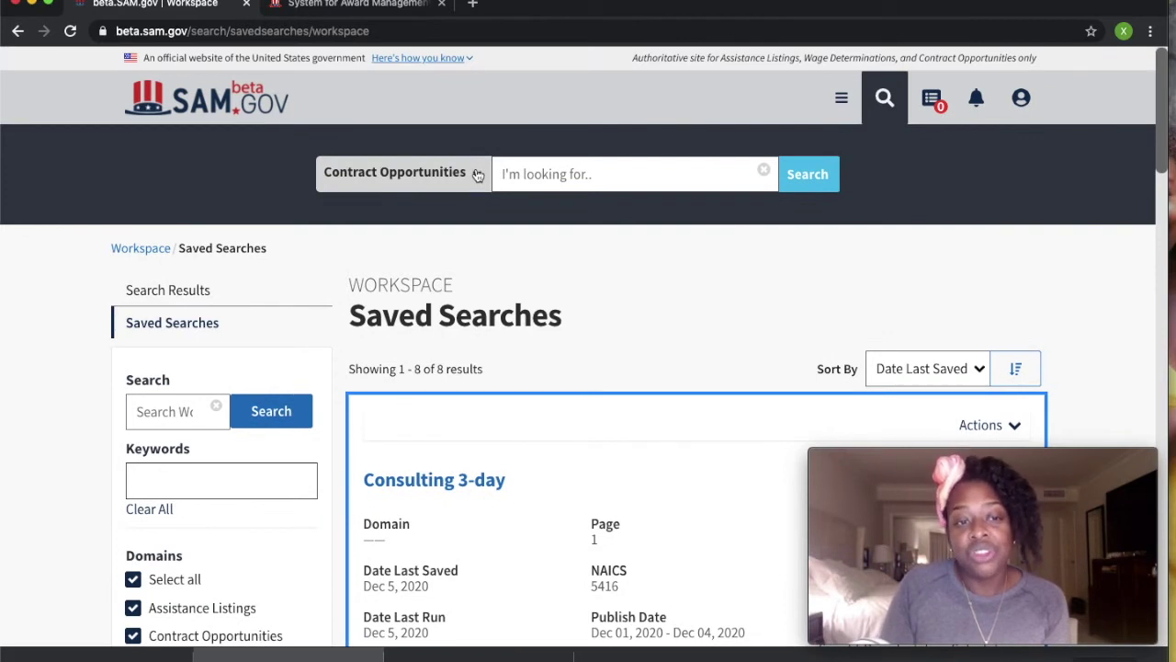
left_click(808, 176)
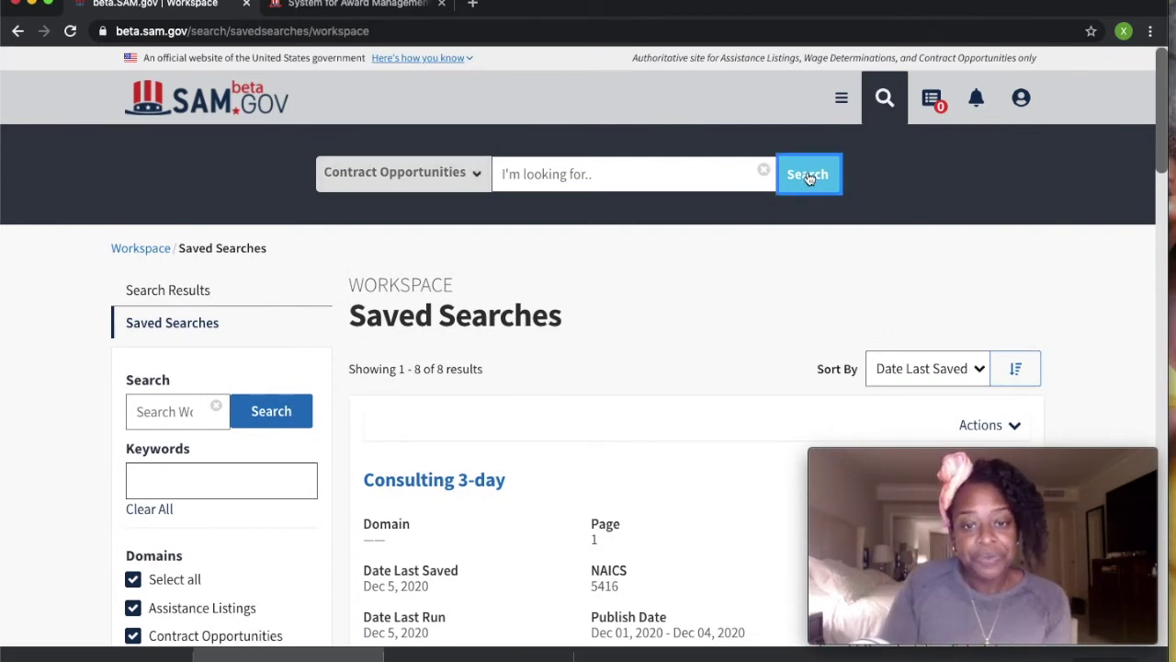
scroll(420, 402, "down", 1)
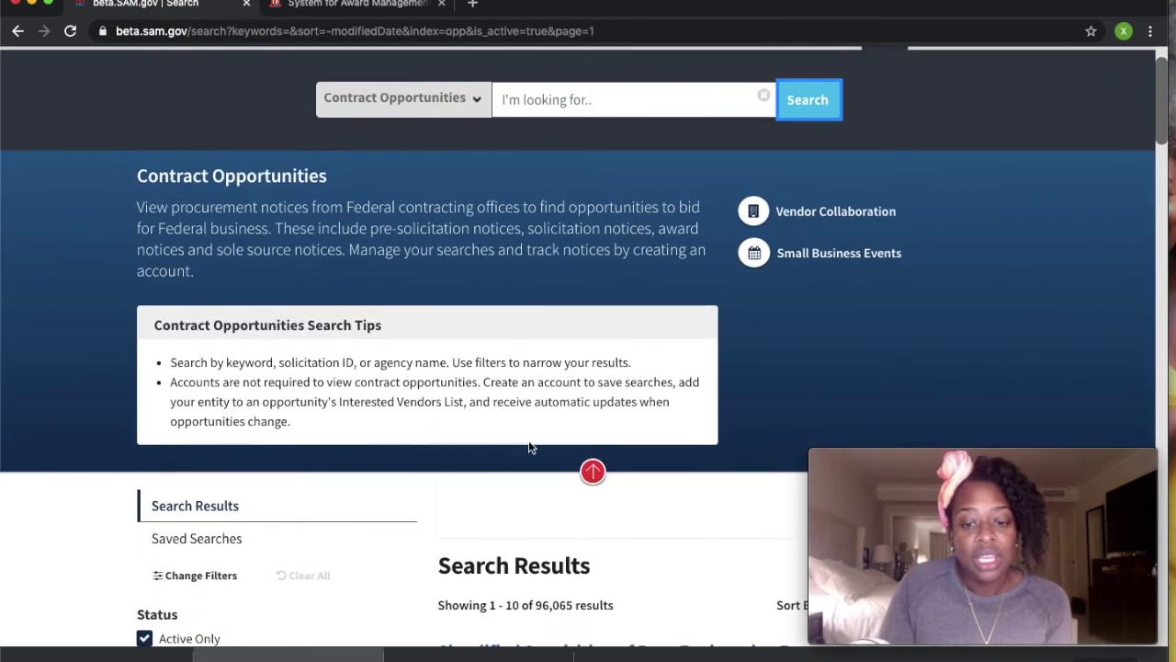
left_click(593, 473)
Step: Filter the contract opportunities by a Published Date of Past day
scroll(513, 464, "down", 1)
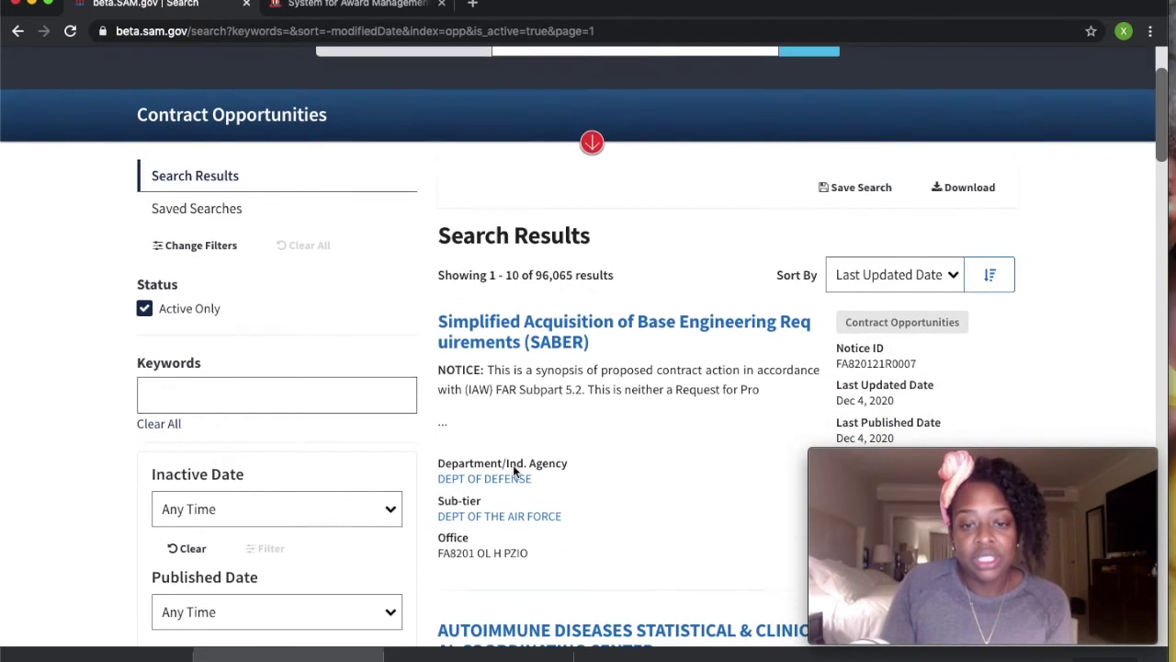
scroll(539, 274, "down", 1)
scroll(540, 273, "down", 3)
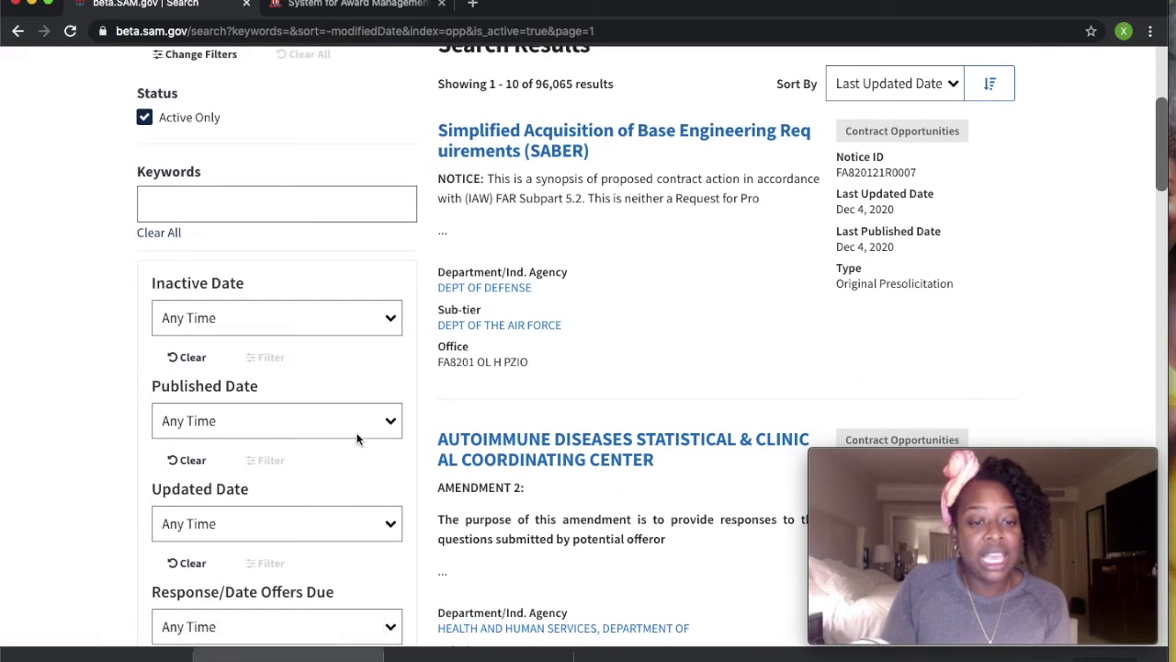
left_click(359, 425)
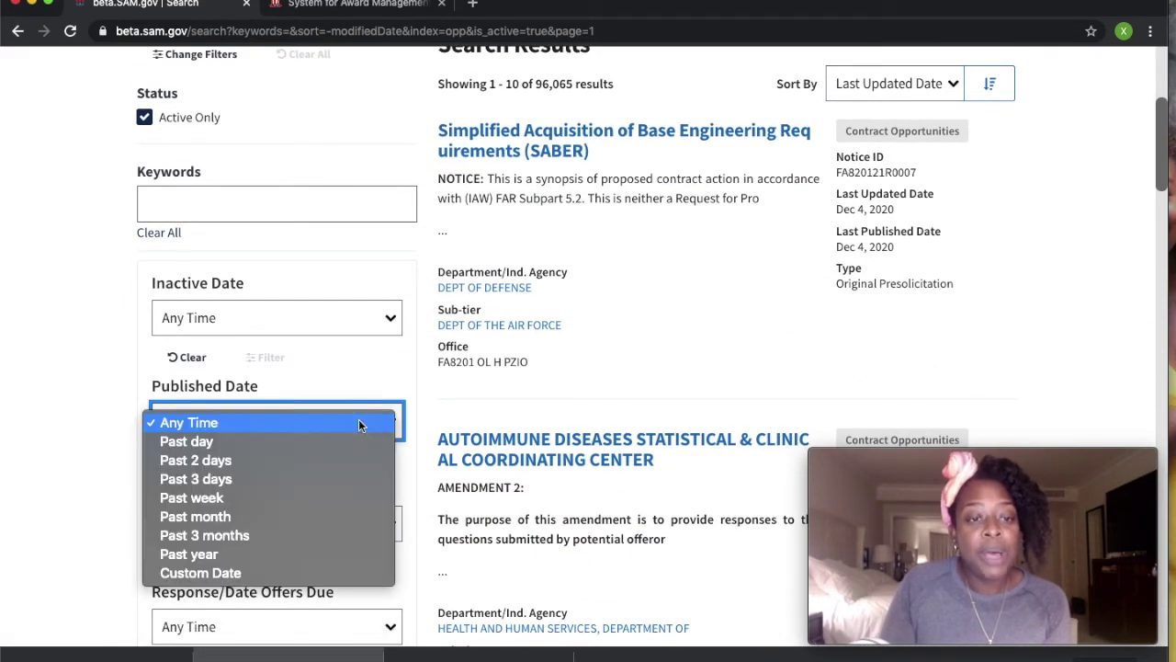
left_click(232, 442)
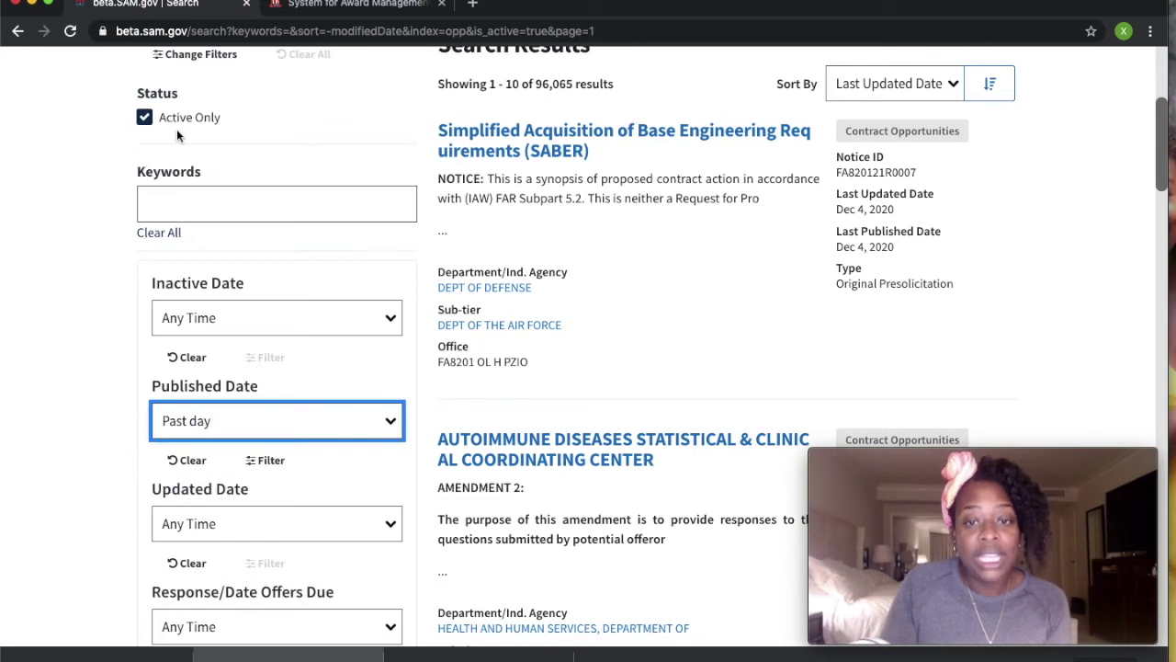
scroll(199, 250, "down", 2)
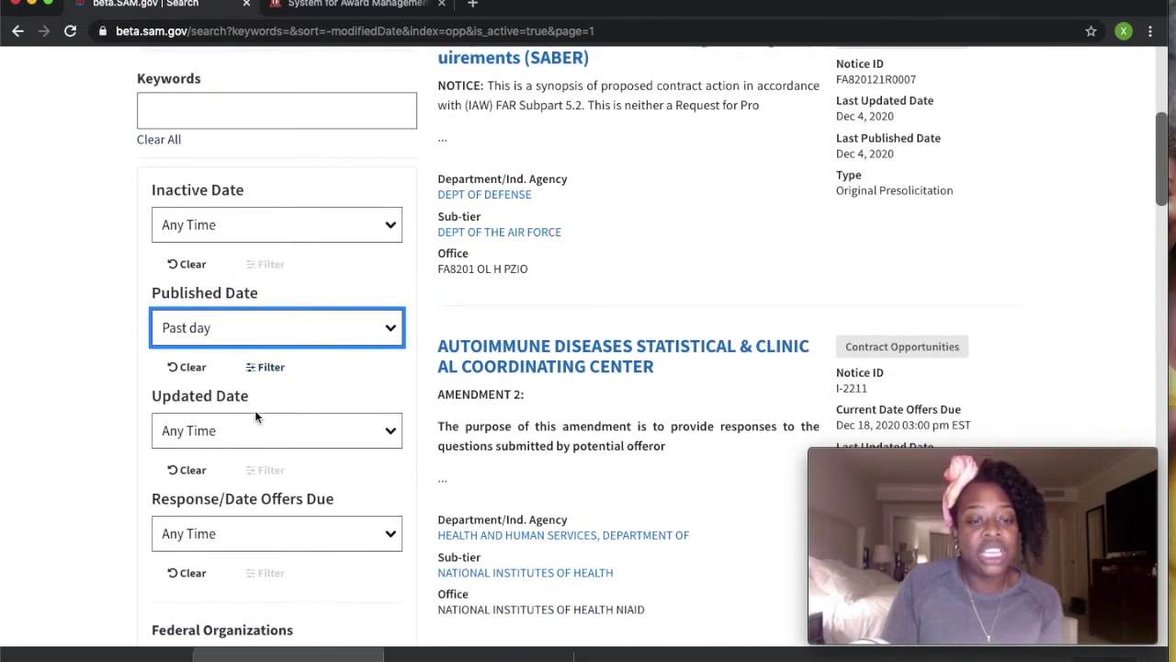
left_click(251, 370)
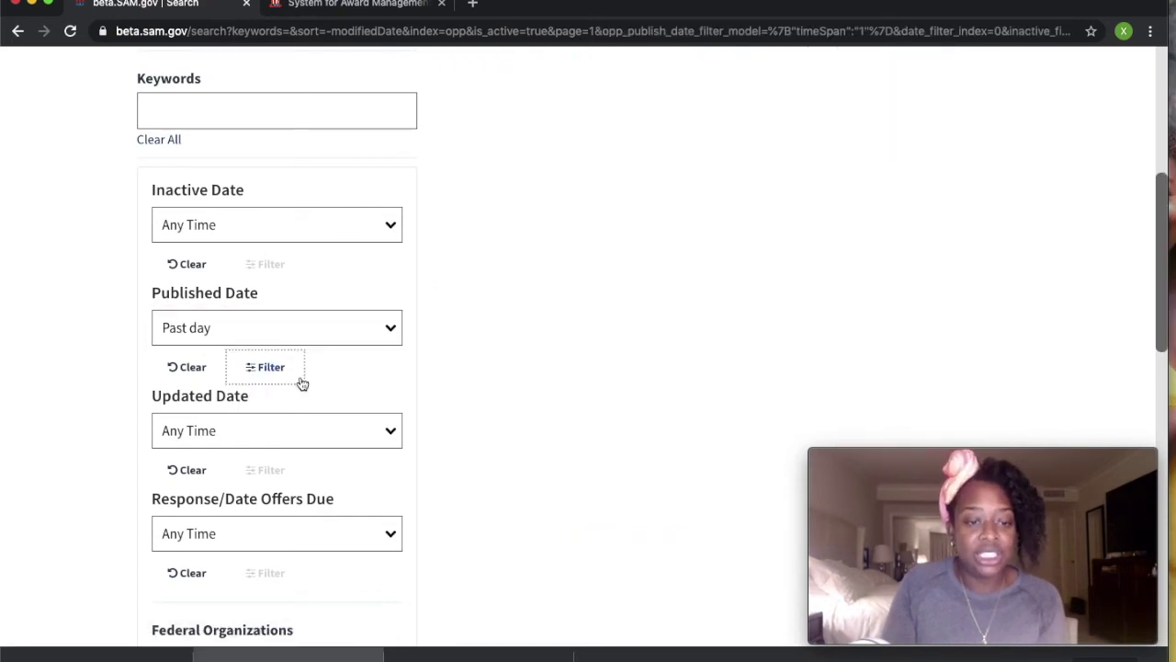
Step: Filter Type of Notice by Sources Sought, Presolicitation and Solicitation, and check the filtered results
scroll(359, 336, "up", 2)
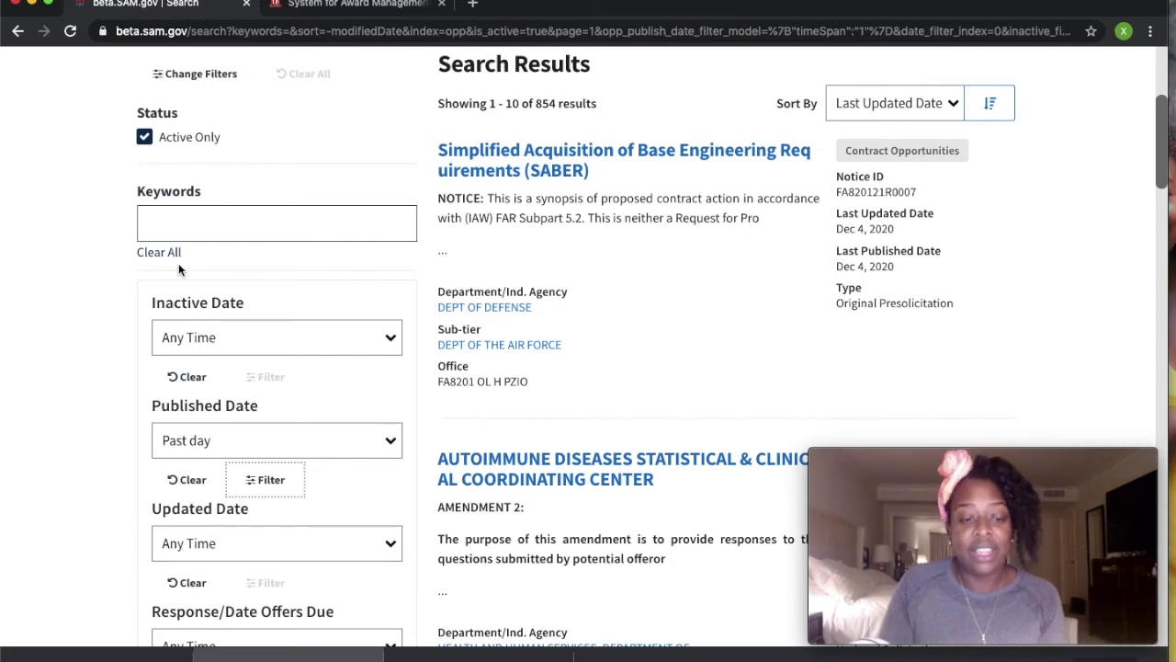
scroll(178, 263, "down", 6)
scroll(180, 270, "down", 2)
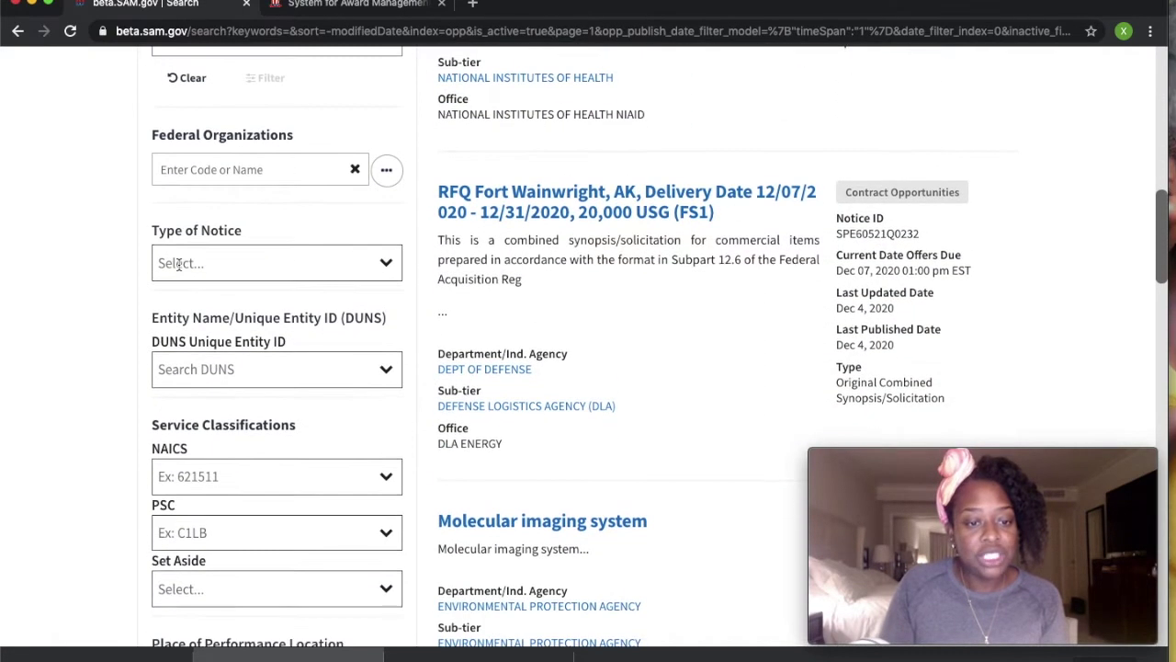
scroll(189, 294, "up", 2)
left_click(193, 305)
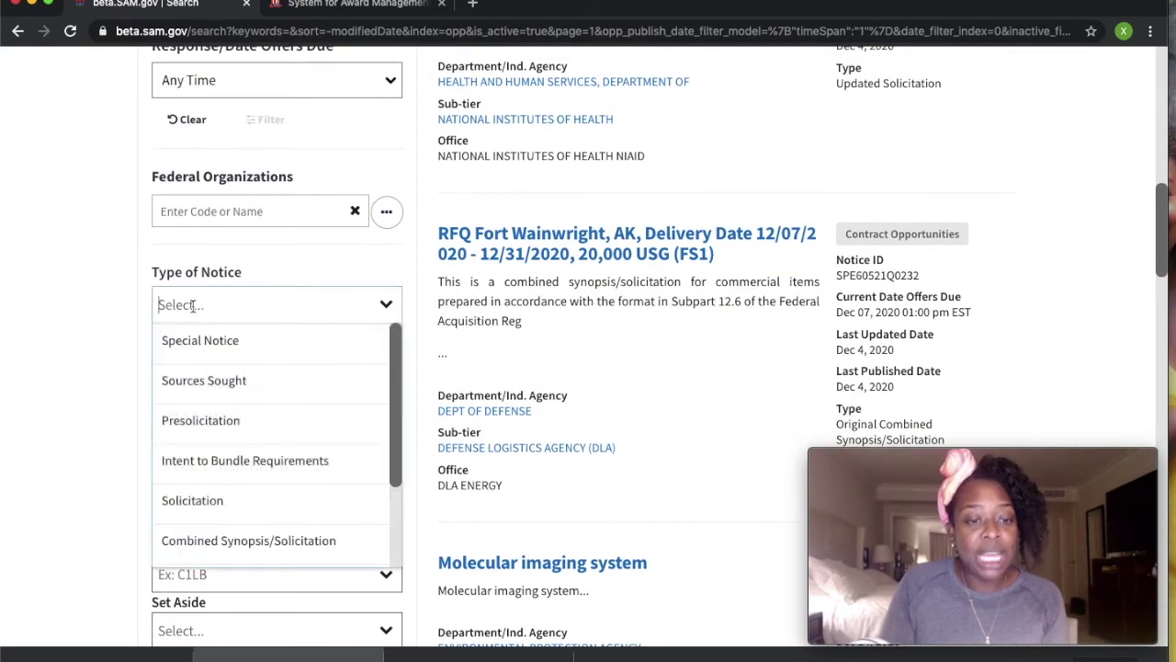
left_click(195, 380)
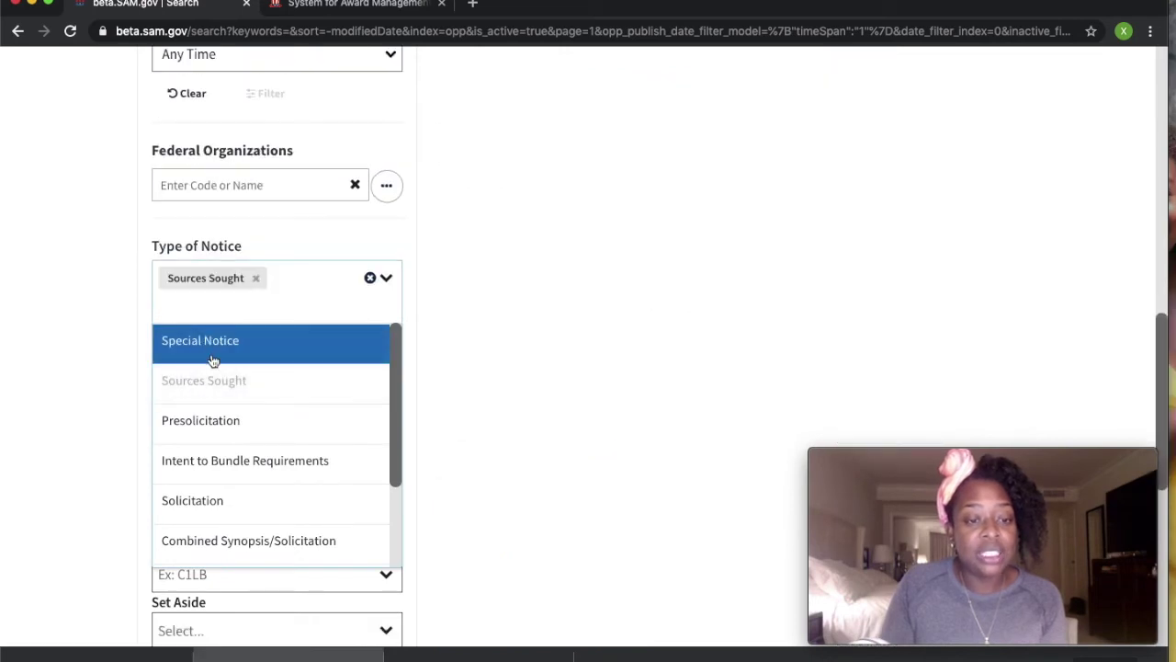
left_click(202, 435)
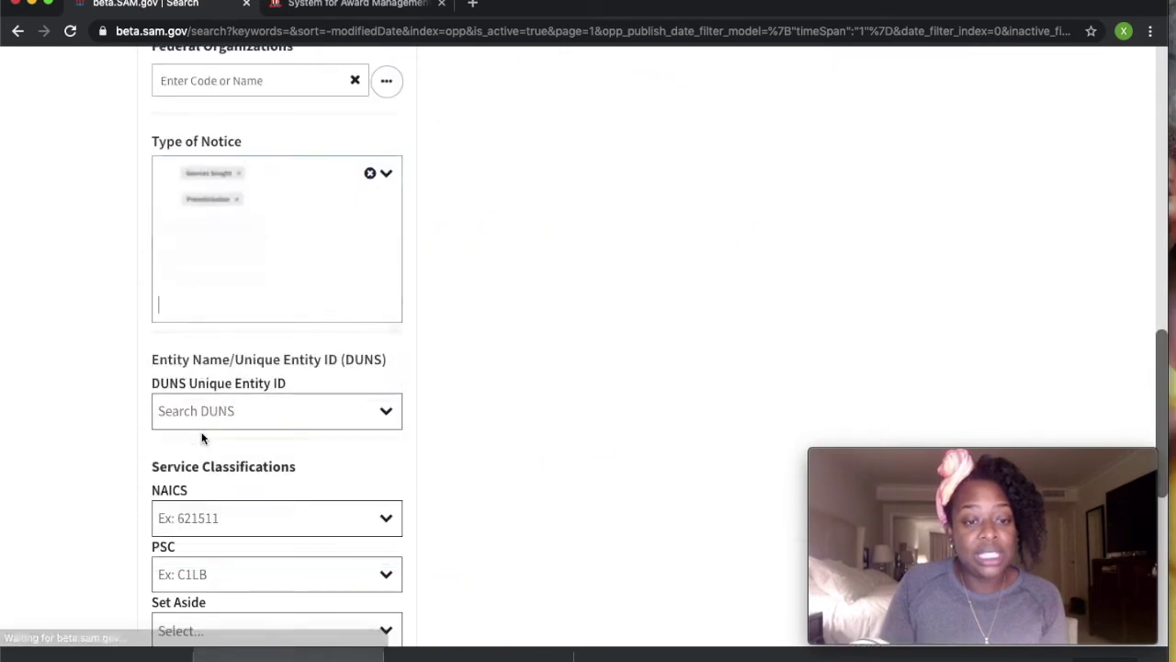
type("soli")
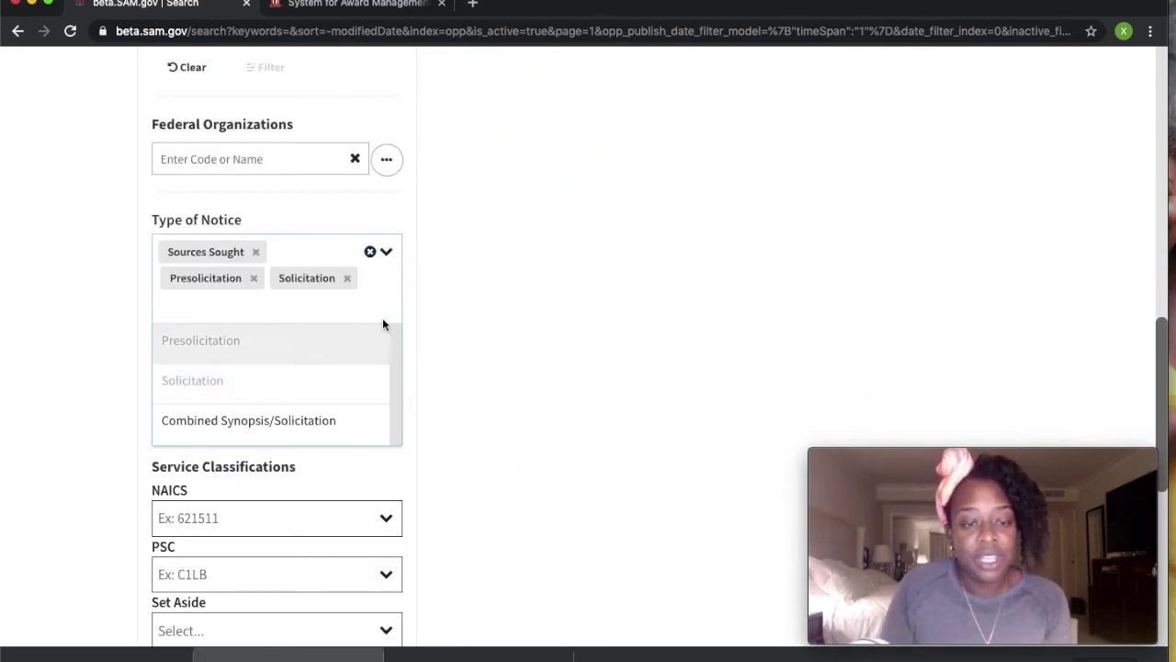
scroll(400, 317, "up", 5)
scroll(399, 322, "up", 4)
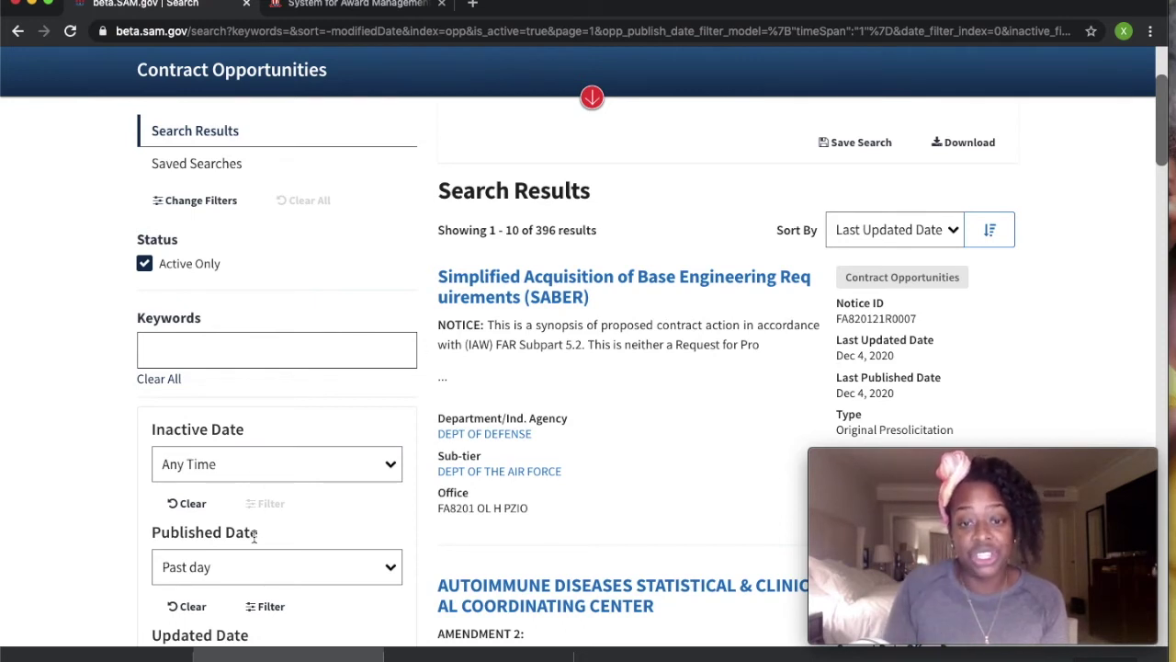
scroll(254, 539, "down", 2)
scroll(255, 542, "up", 1)
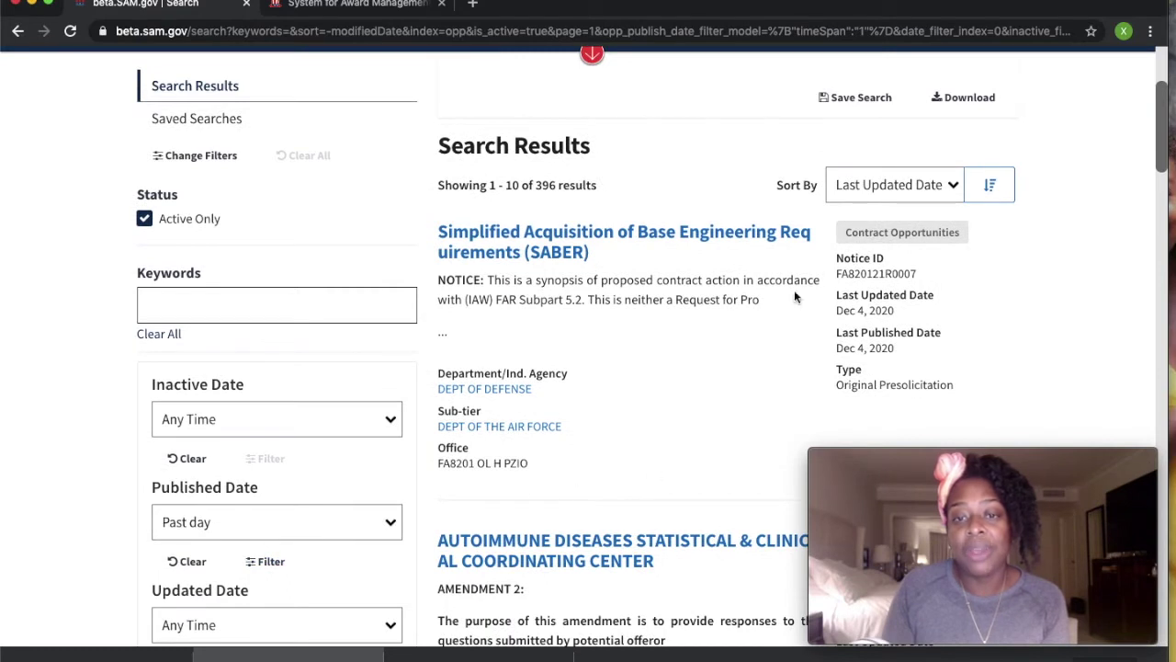
left_click(969, 99)
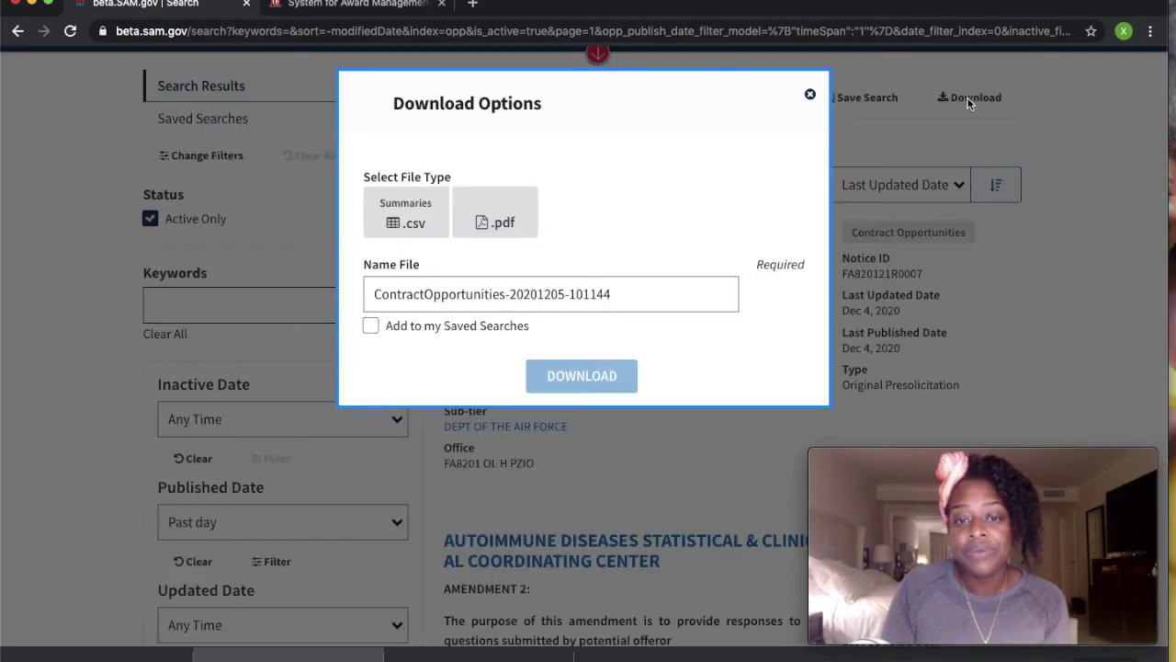
left_click(410, 216)
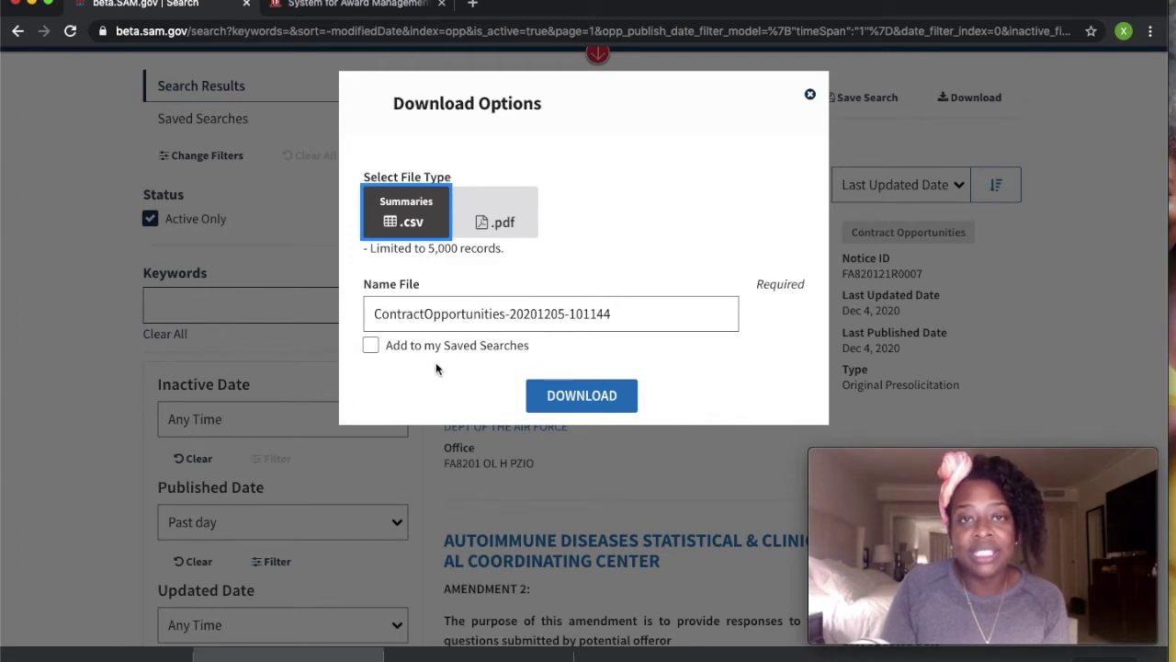
left_click(586, 395)
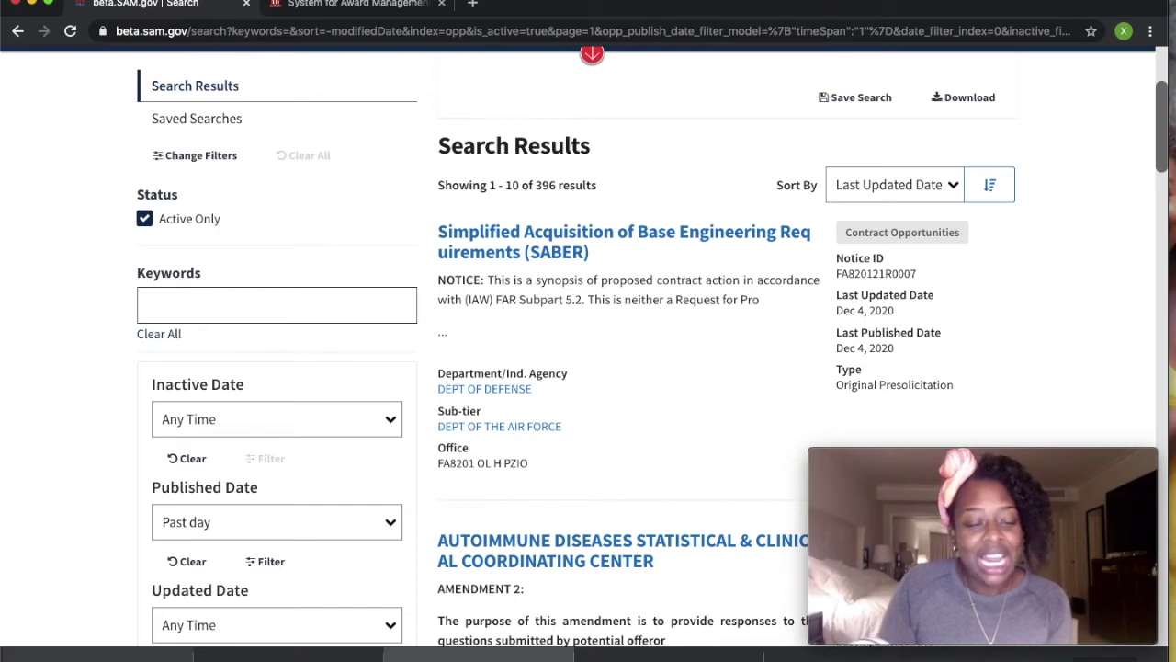
Step: Open the downloaded ContractOpportunities CSV in Excel and look through its listed opportunities
left_click(99, 654)
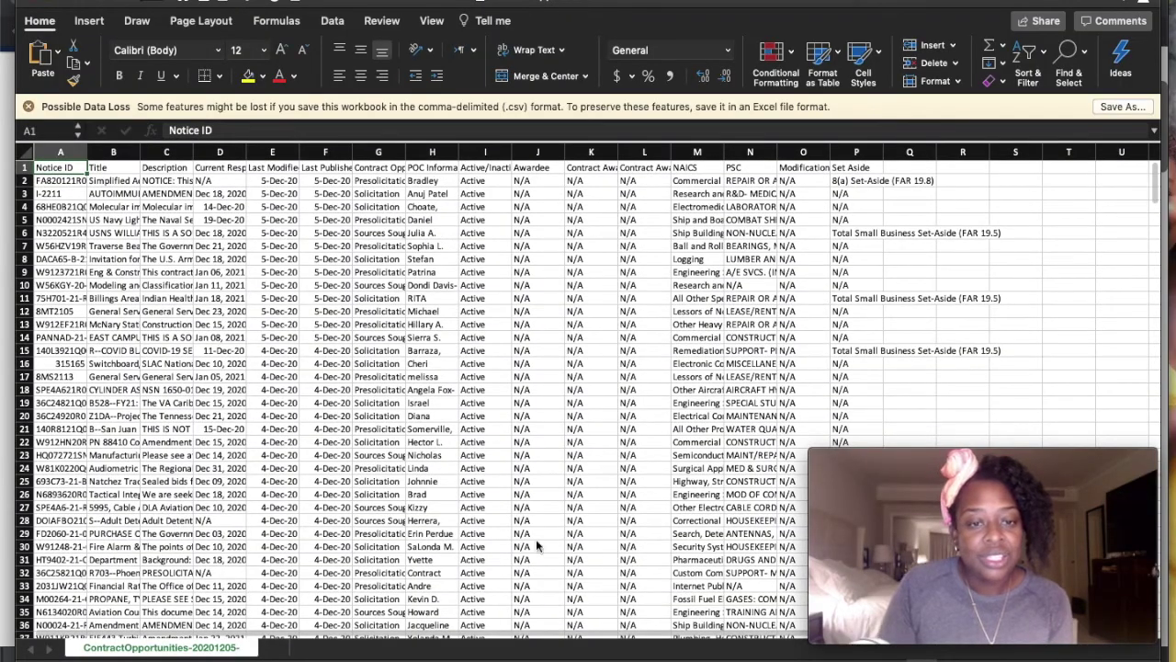
scroll(349, 502, "down", 3)
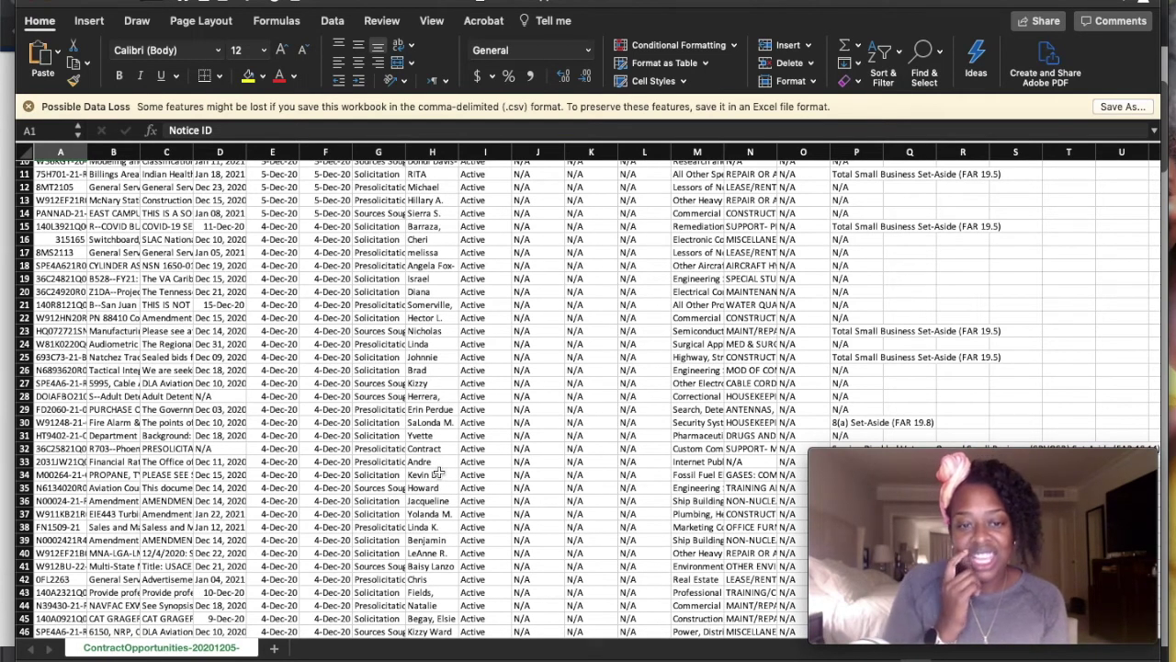
scroll(439, 472, "up", 5)
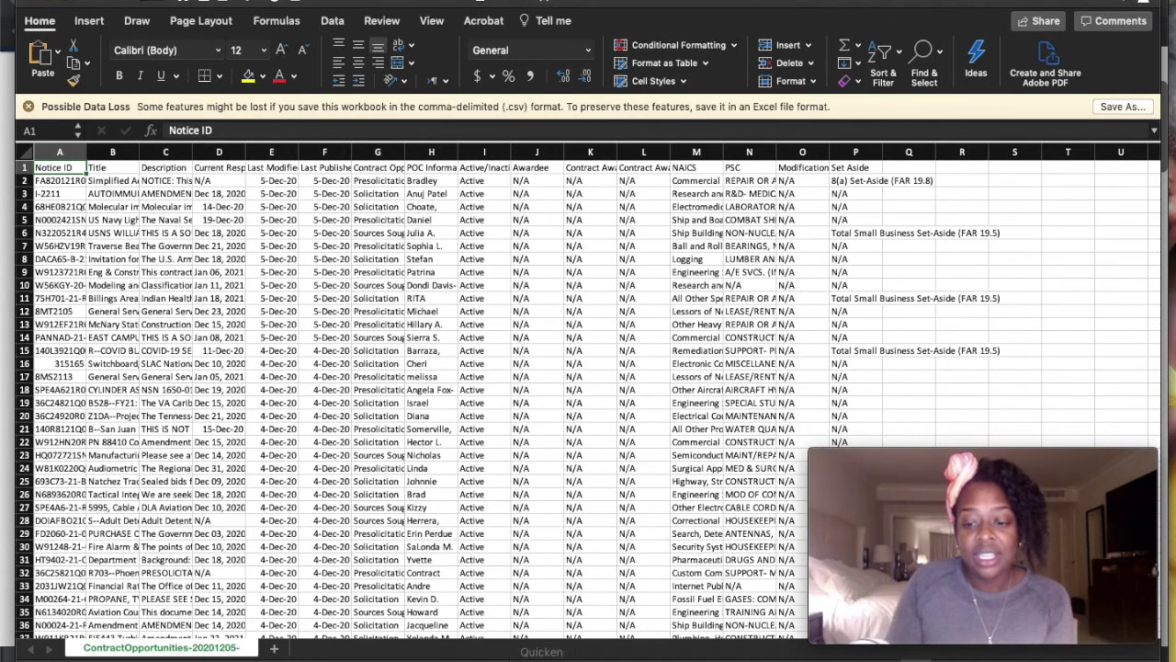
mouse_move(753, 658)
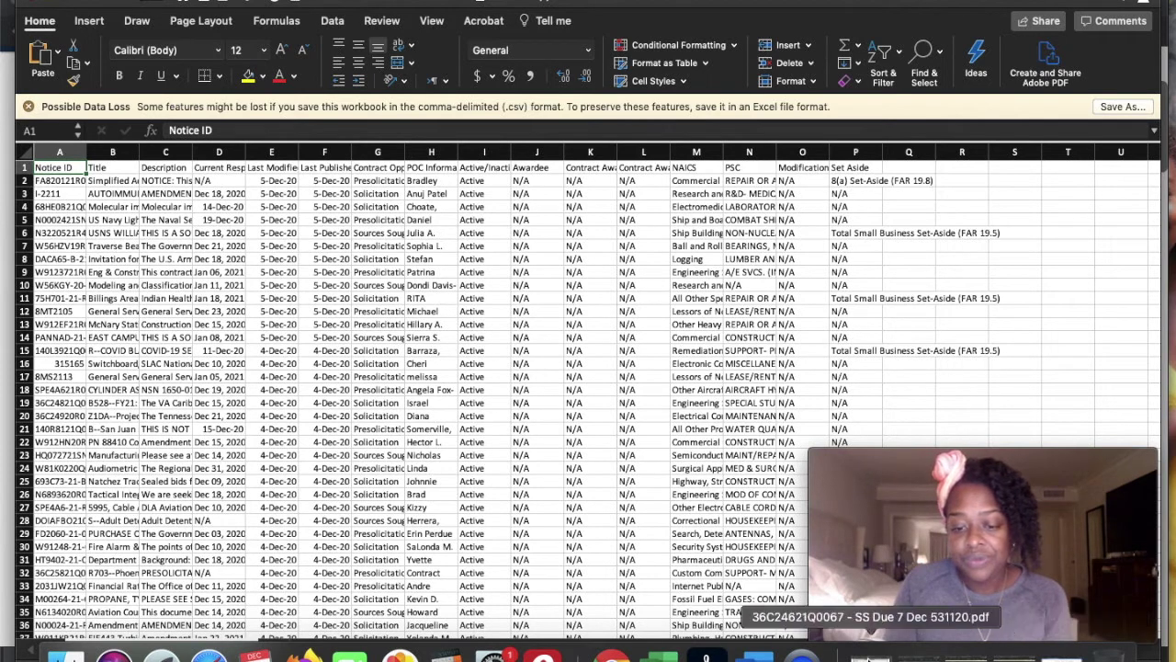
left_click(611, 656)
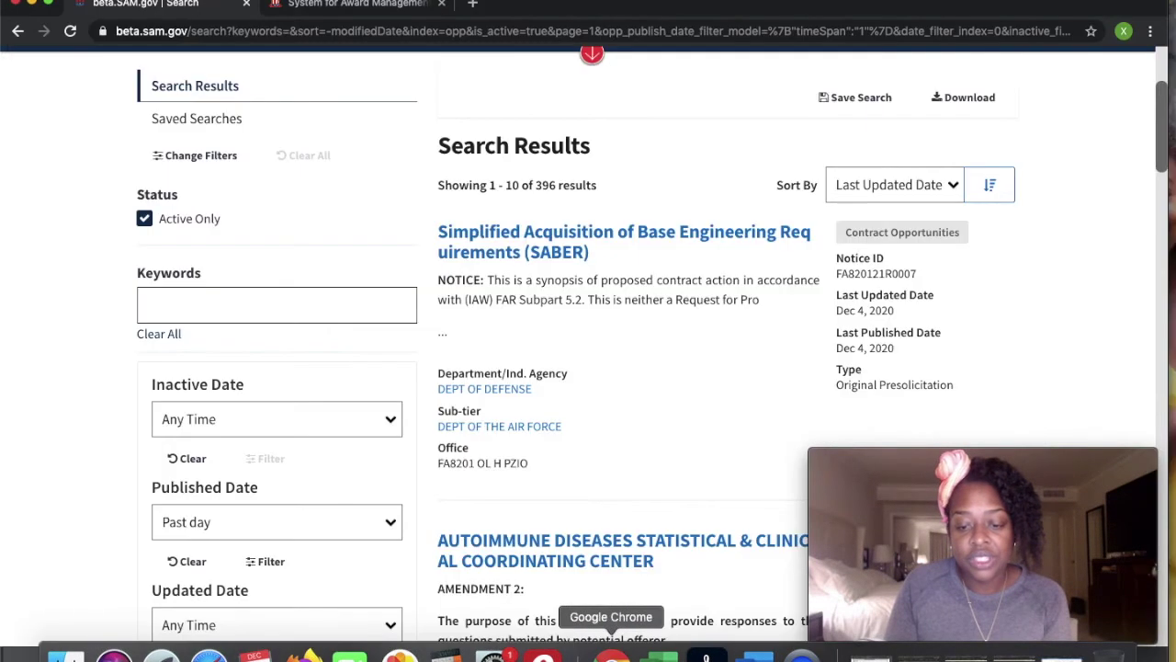
scroll(591, 419, "down", 1)
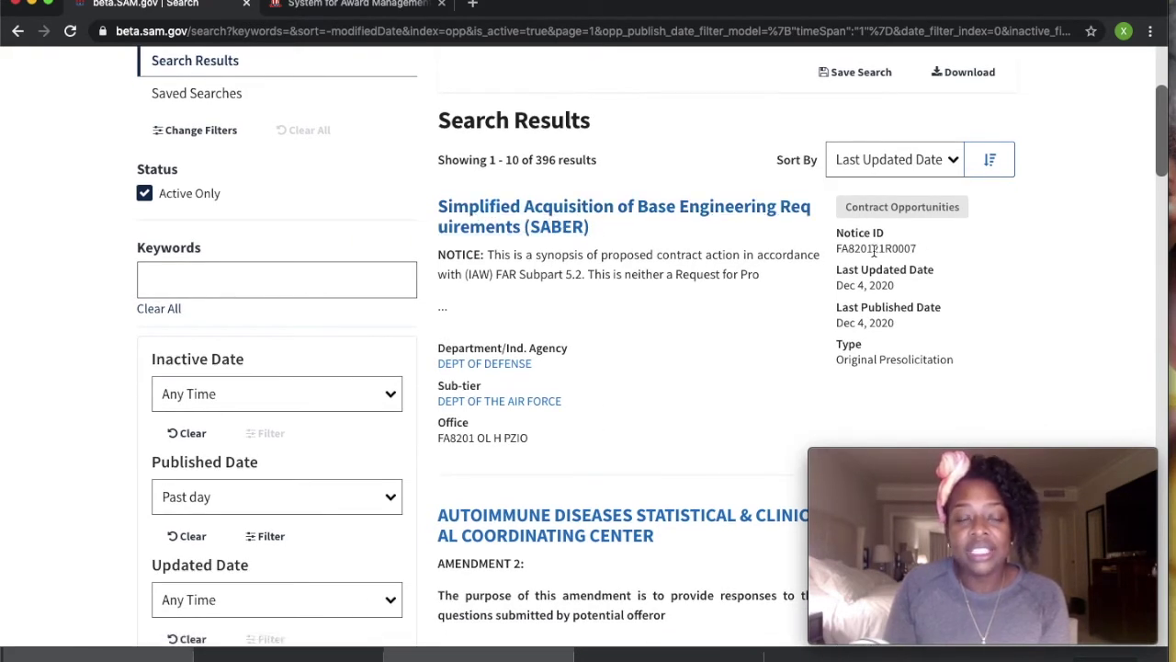
key("ctrl+Up")
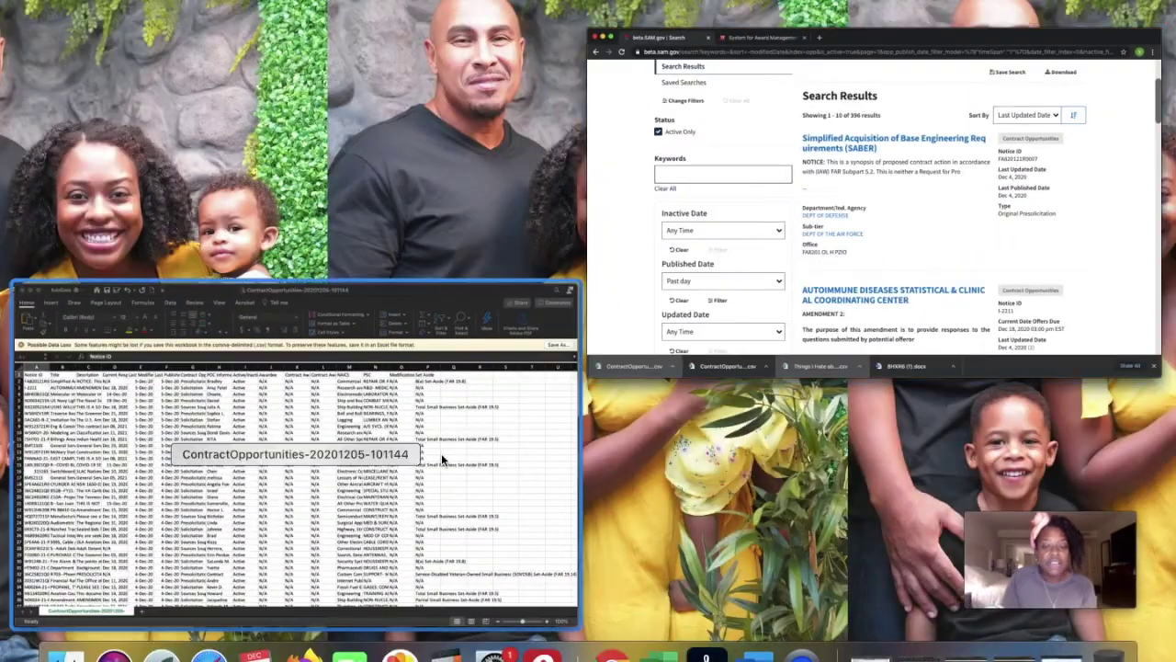
left_click(441, 453)
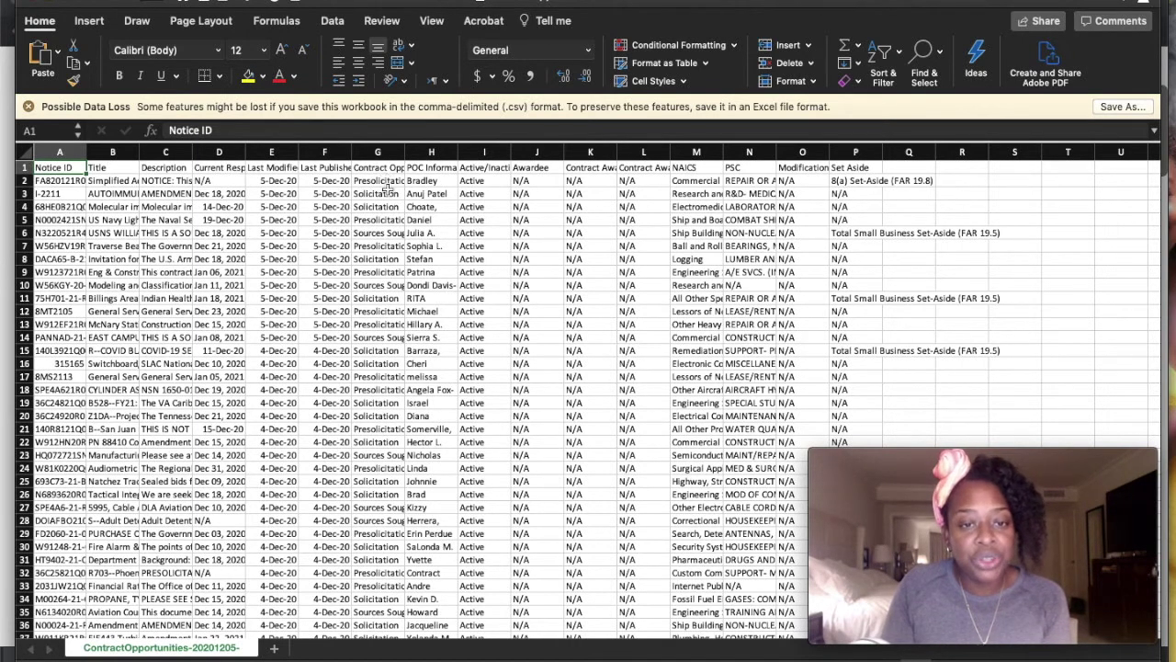
Step: Widen the Contract Opportunity Type column to 20.00 and add a filter to it
left_click_drag(406, 150, 454, 151)
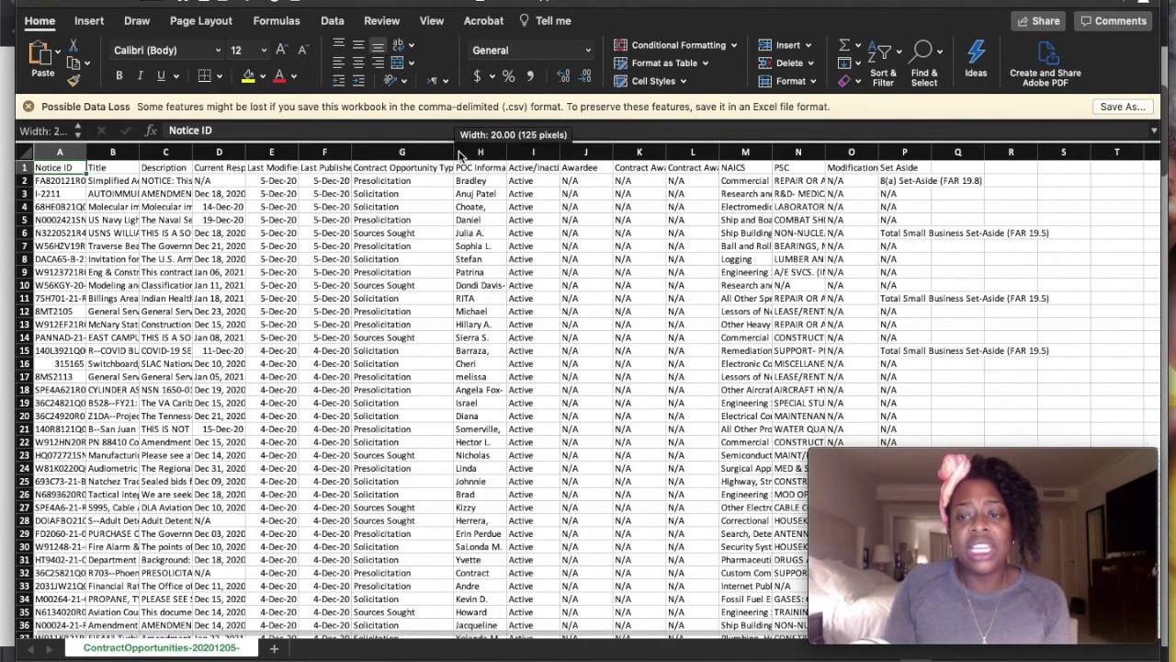
left_click(384, 167)
left_click(418, 151)
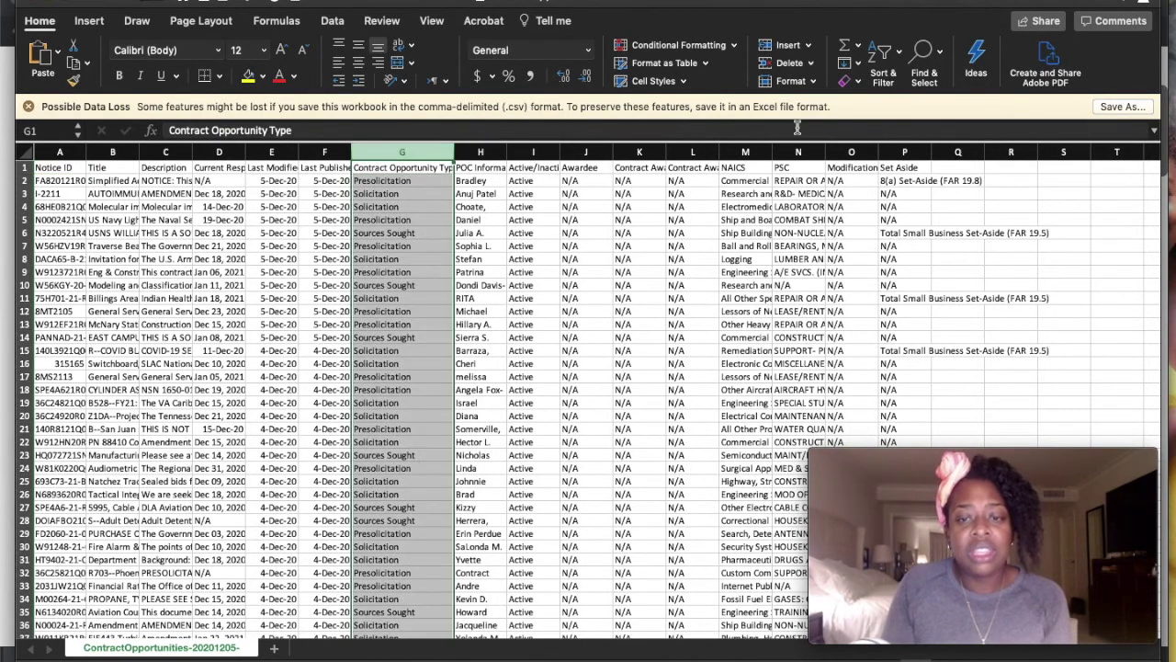
left_click(888, 79)
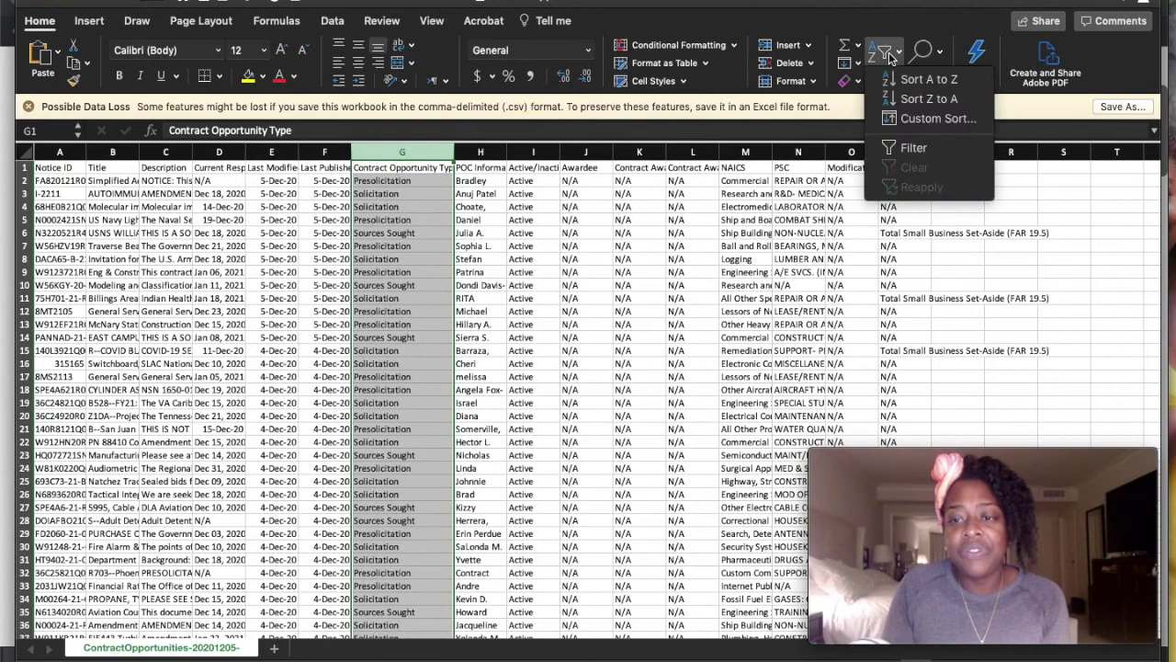
left_click(911, 146)
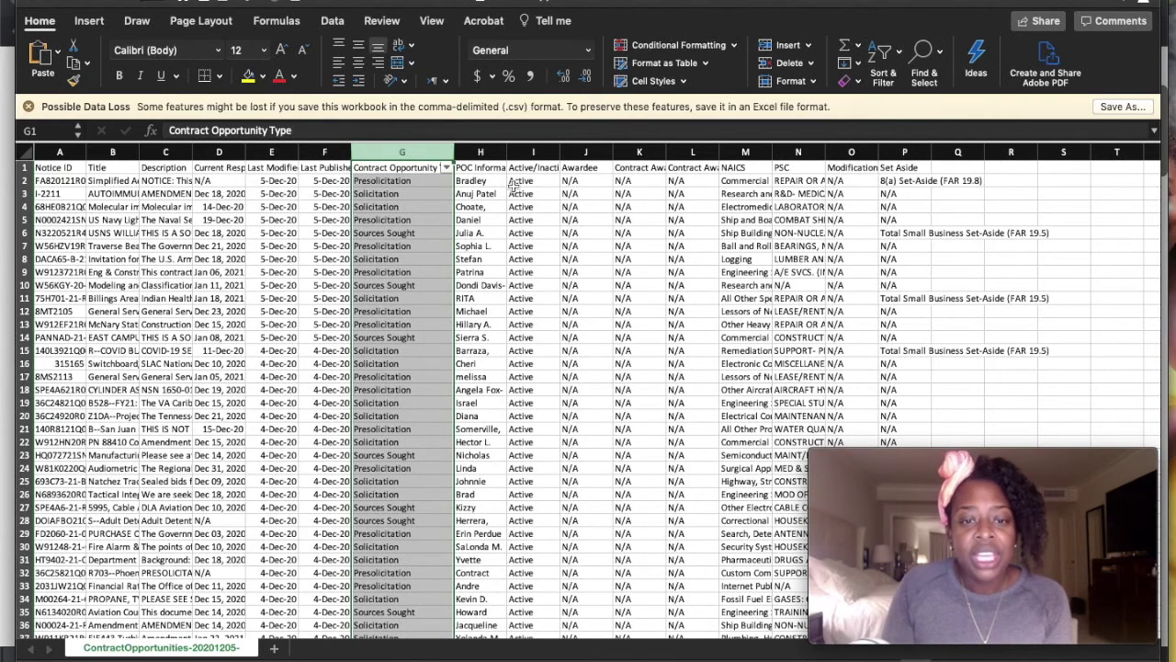
Step: Check the sort and filter options offered for Contract Opportunity Type and close them without applying any
left_click(447, 169)
left_click(446, 169)
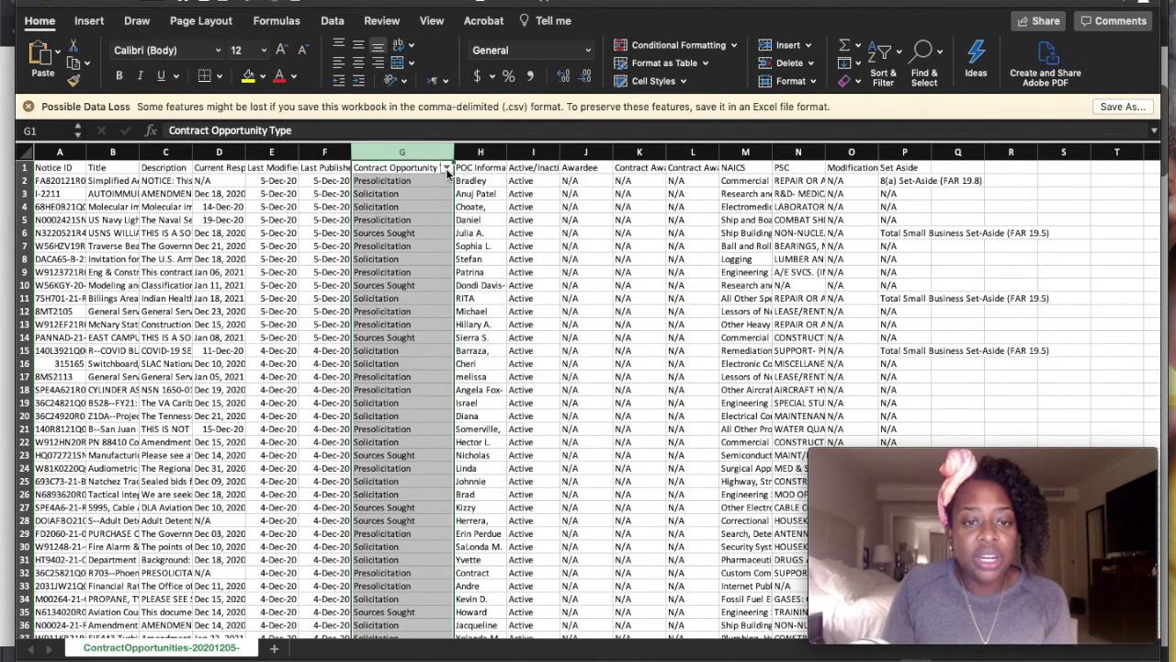
left_click(446, 169)
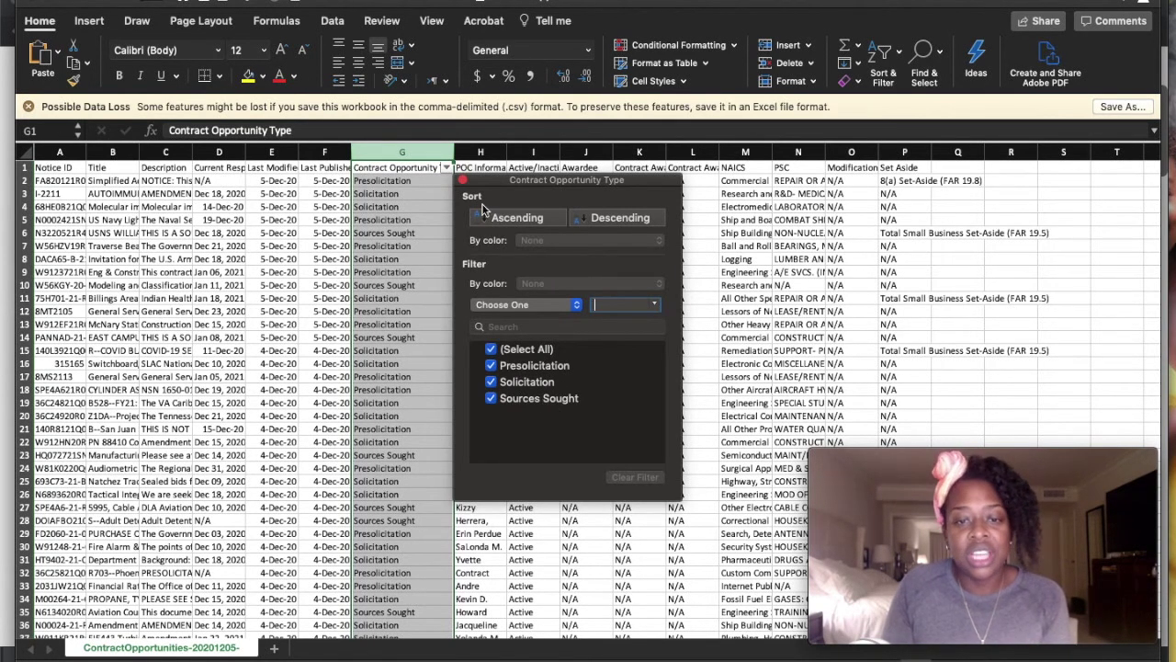
left_click(461, 181)
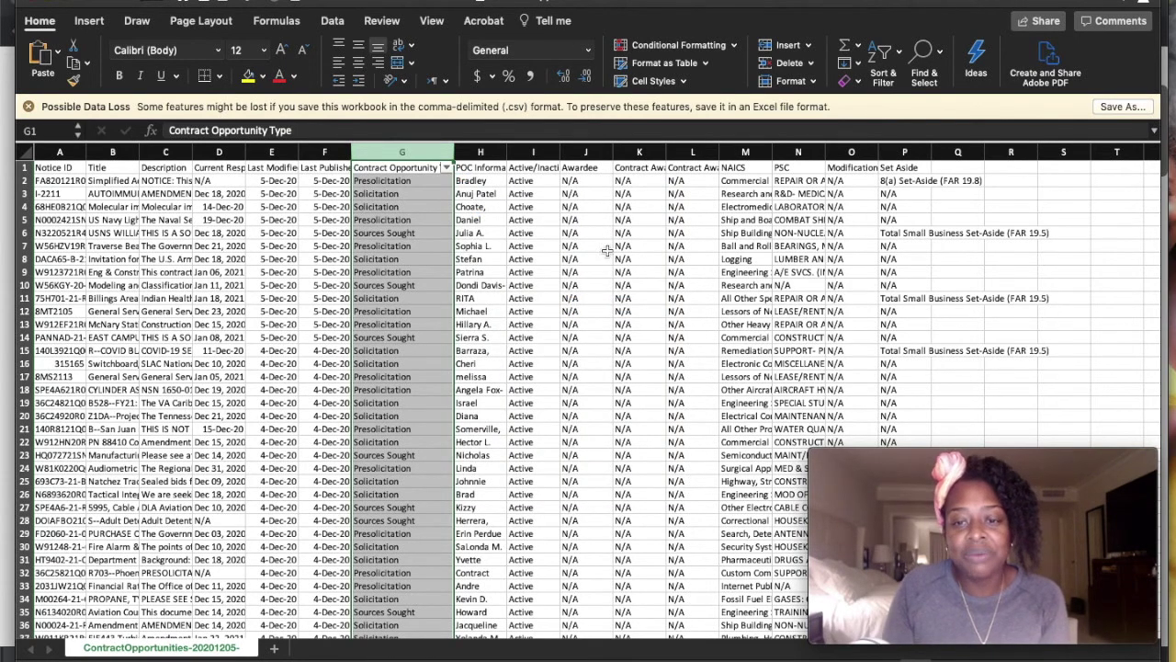
Step: Widen the NAICS and PSC columns to read their descriptions, and check the Set Aside column
left_click_drag(772, 152, 1074, 152)
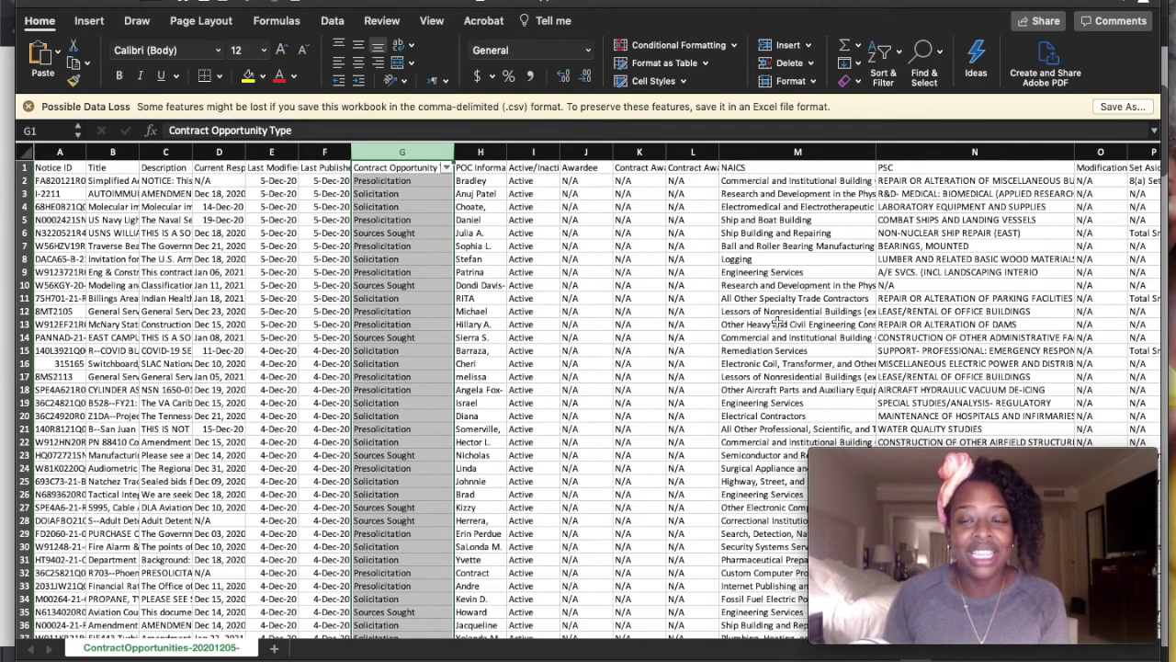
left_click(955, 244)
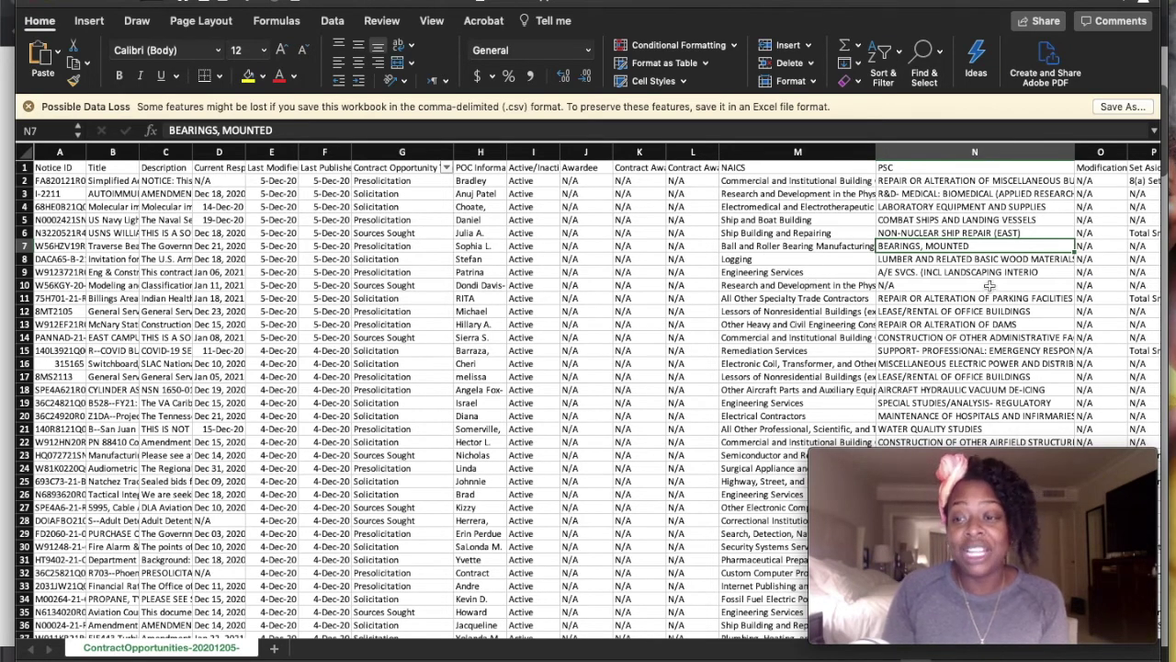
scroll(971, 286, "right", 1)
scroll(972, 286, "right", 1)
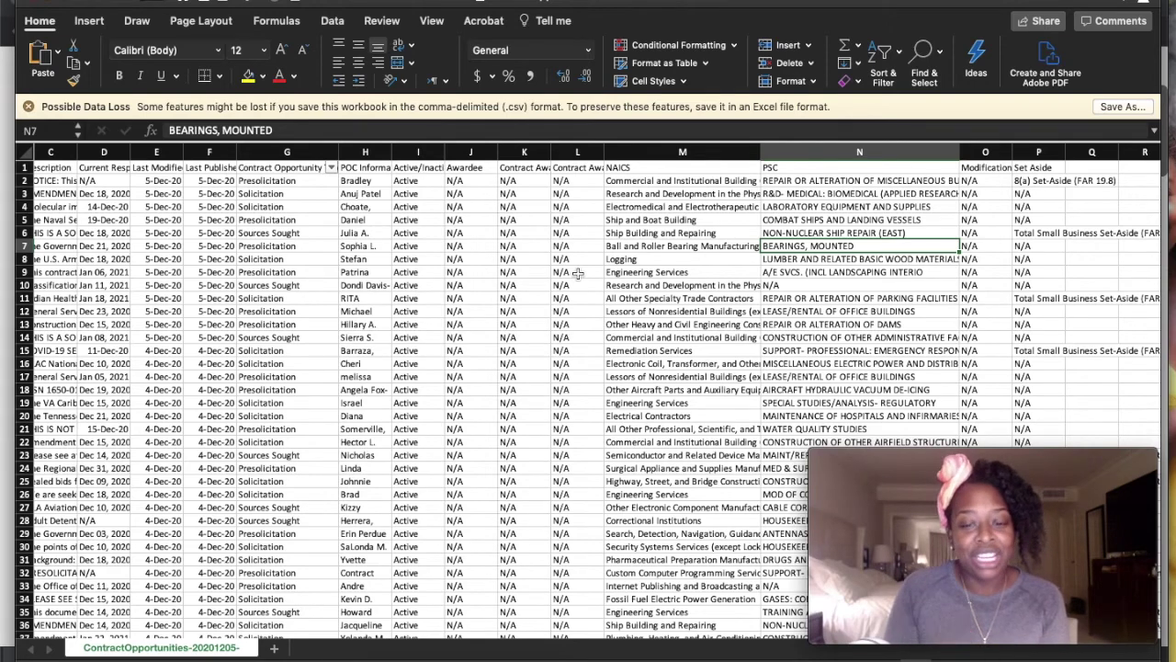
Step: Select the full notice ID text in cell A7 for the mounted bearings opportunity
scroll(576, 423, "left", 3)
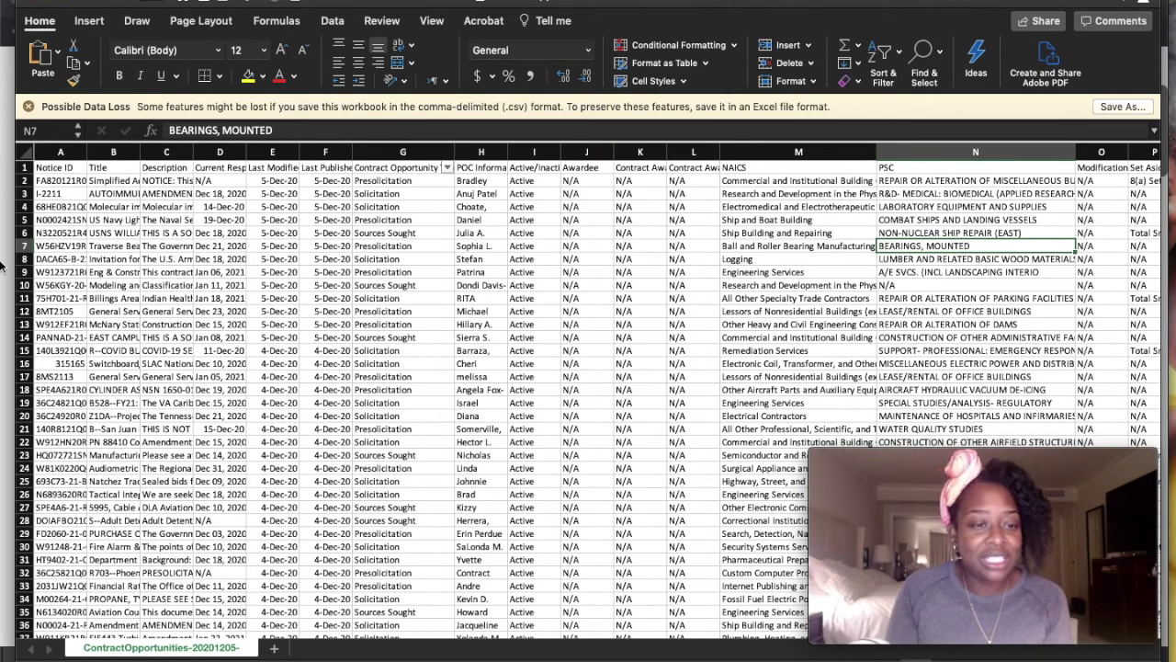
left_click(68, 245)
left_click(265, 129)
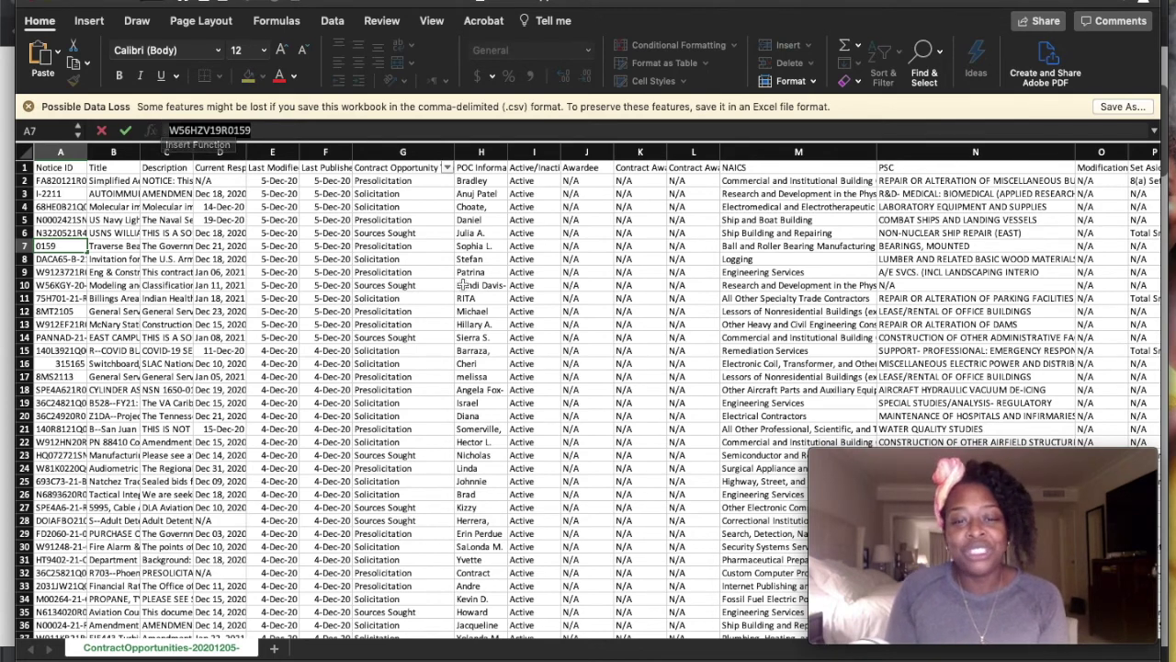
mouse_move(919, 654)
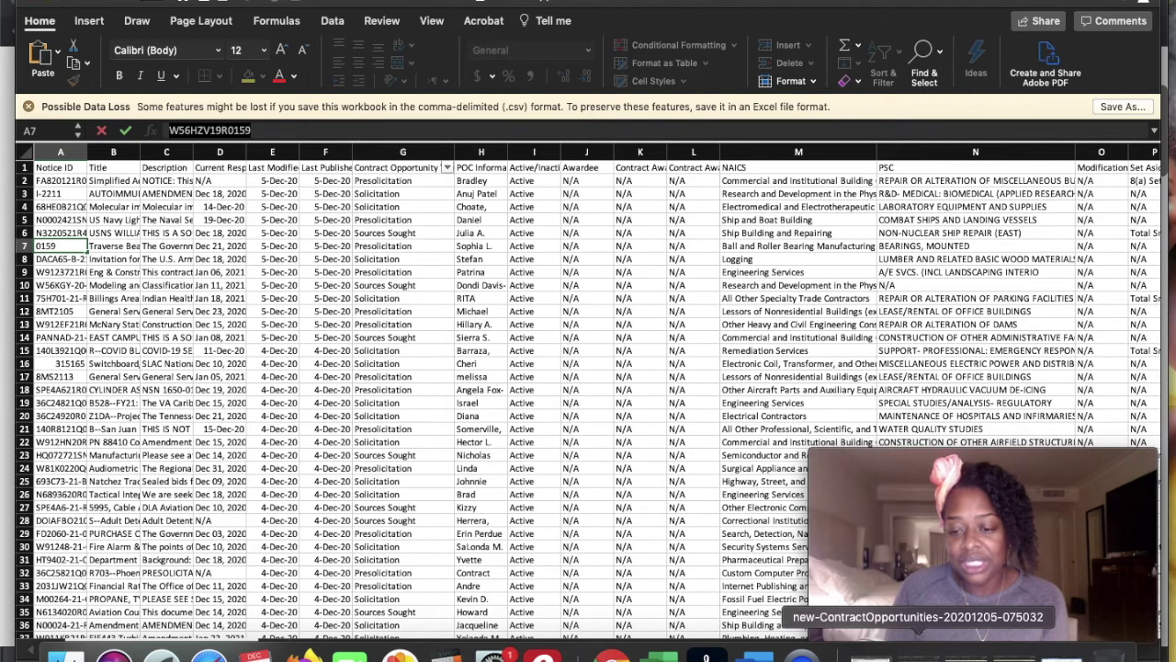
left_click(918, 655)
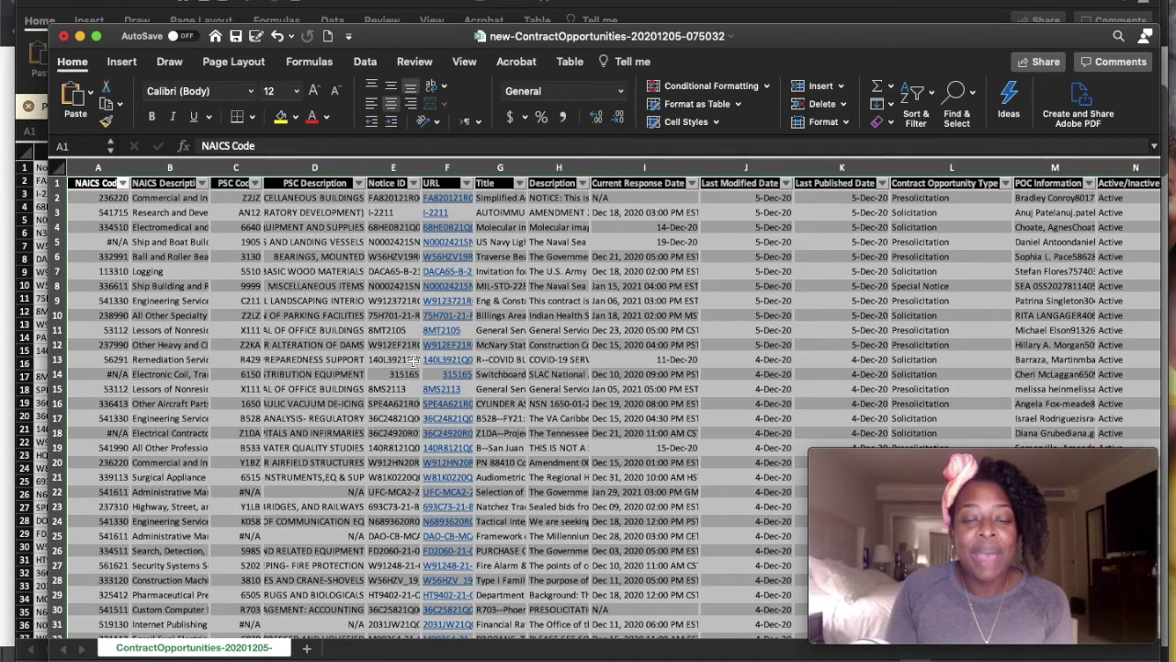
left_click(298, 281)
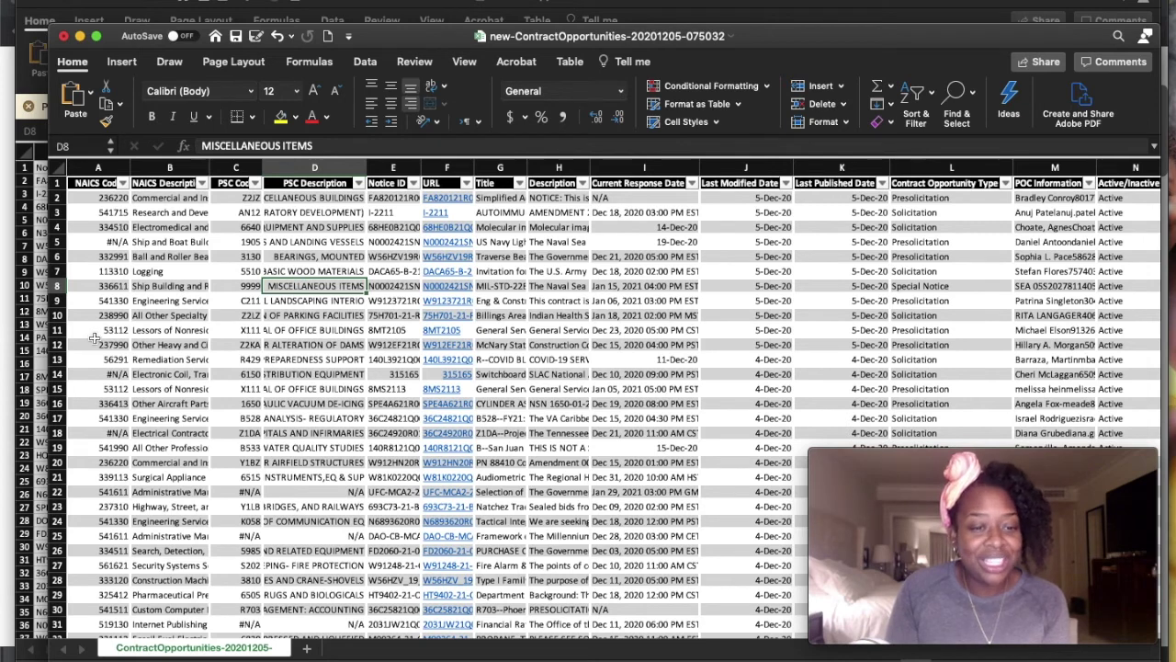
left_click(111, 240)
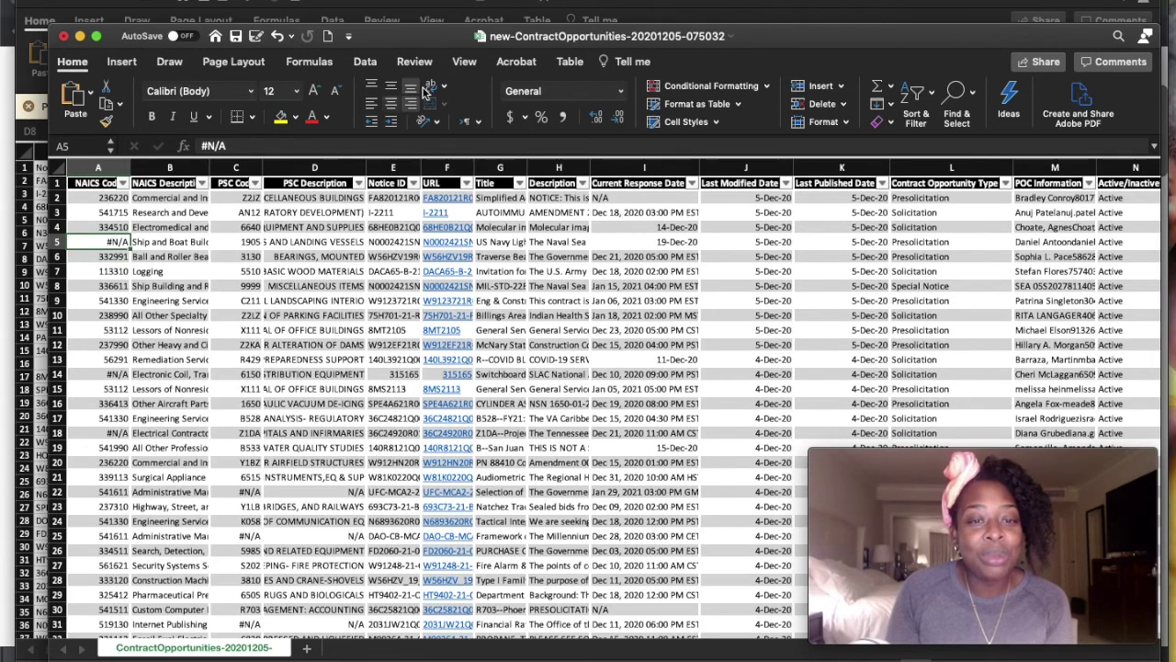
left_click_drag(418, 38, 554, 38)
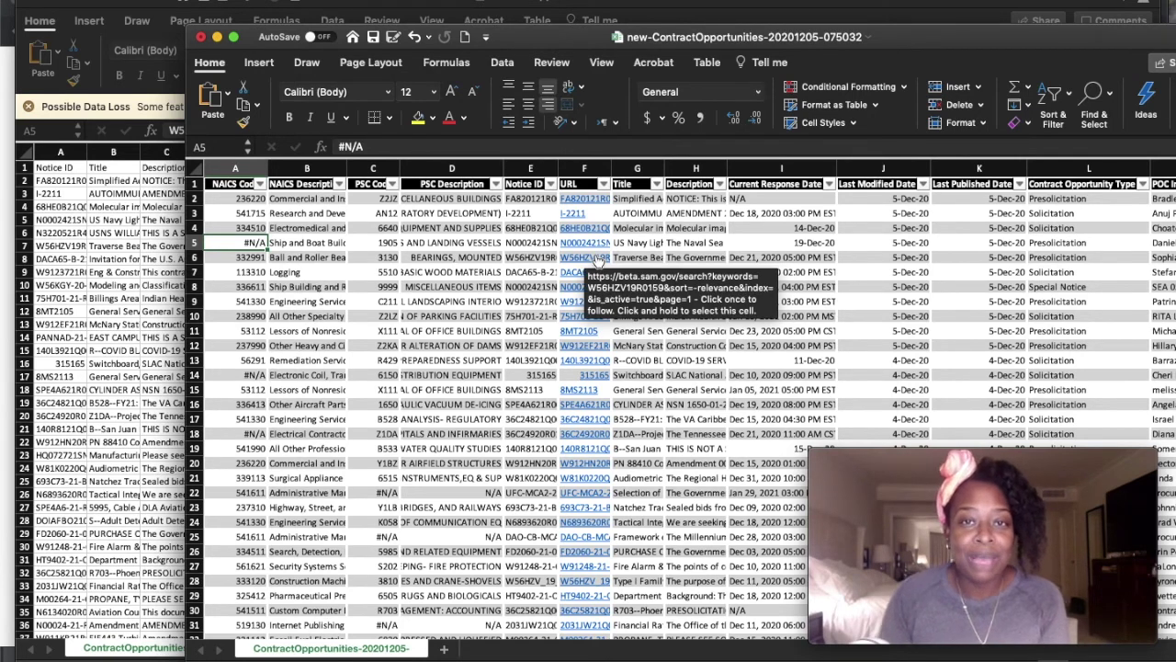
Step: Minimise both Contract Opportunities workbooks and return to the search results in Chrome
left_click_drag(723, 39, 522, 30)
left_click(541, 38)
double_click(542, 38)
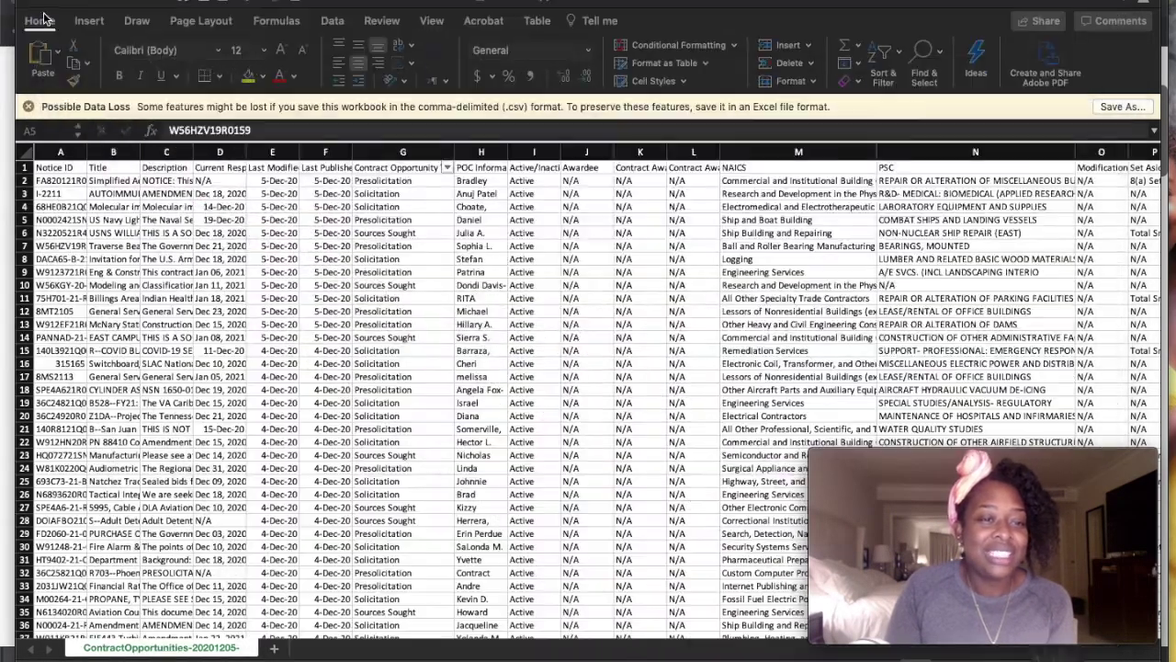
left_click(48, 6)
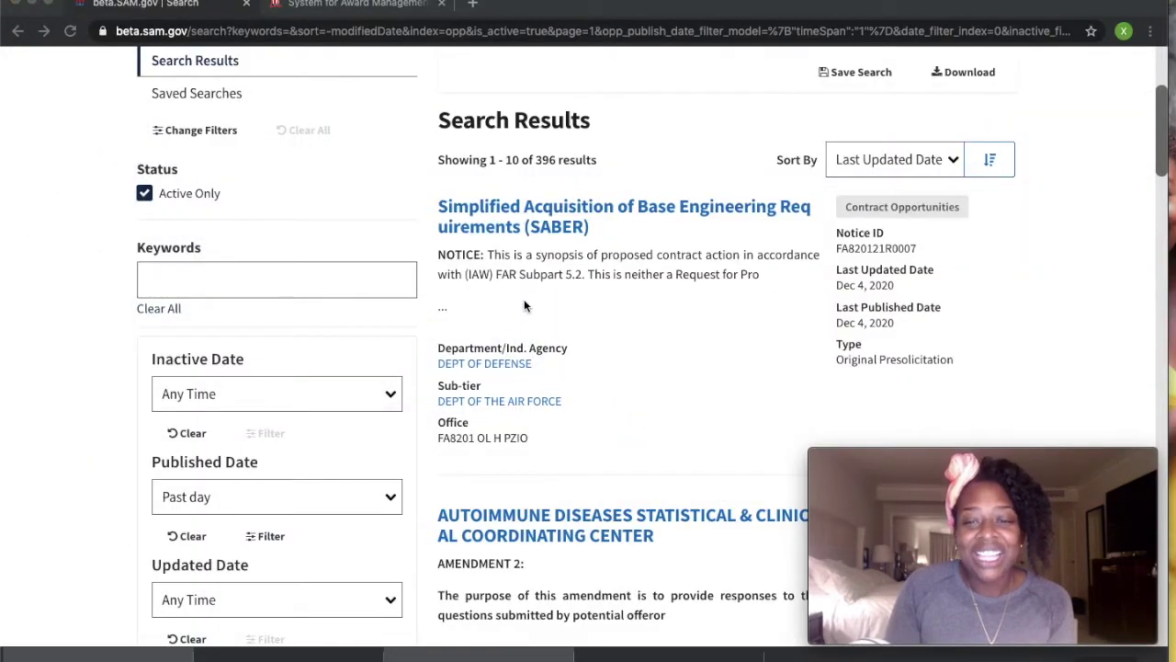
scroll(524, 305, "up", 1)
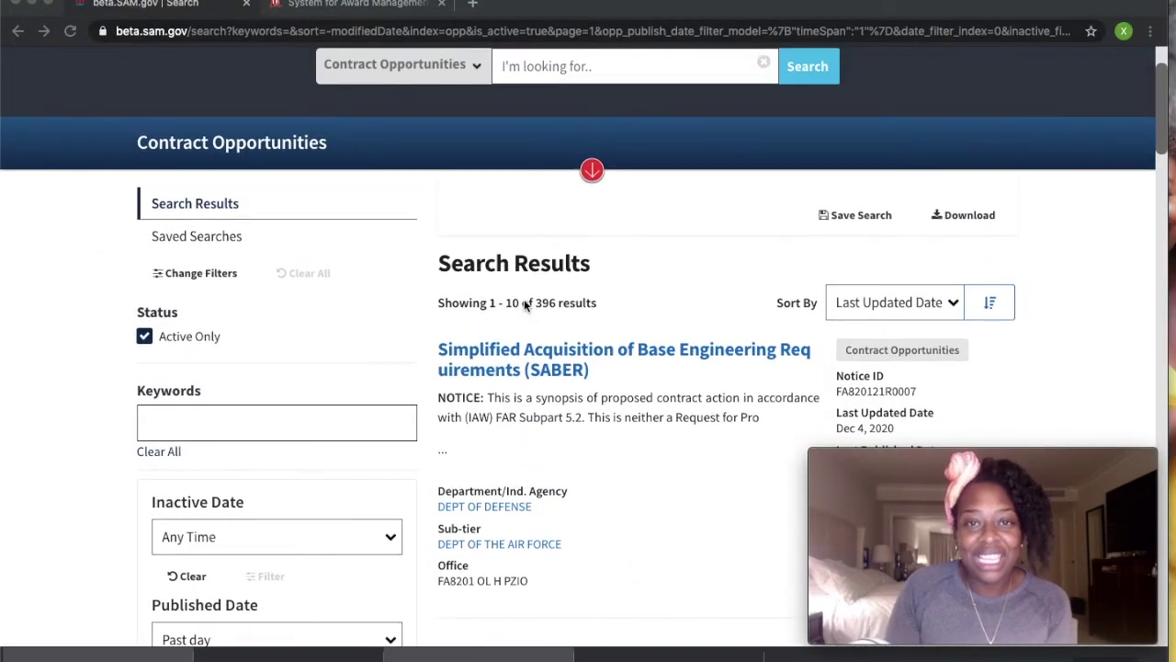